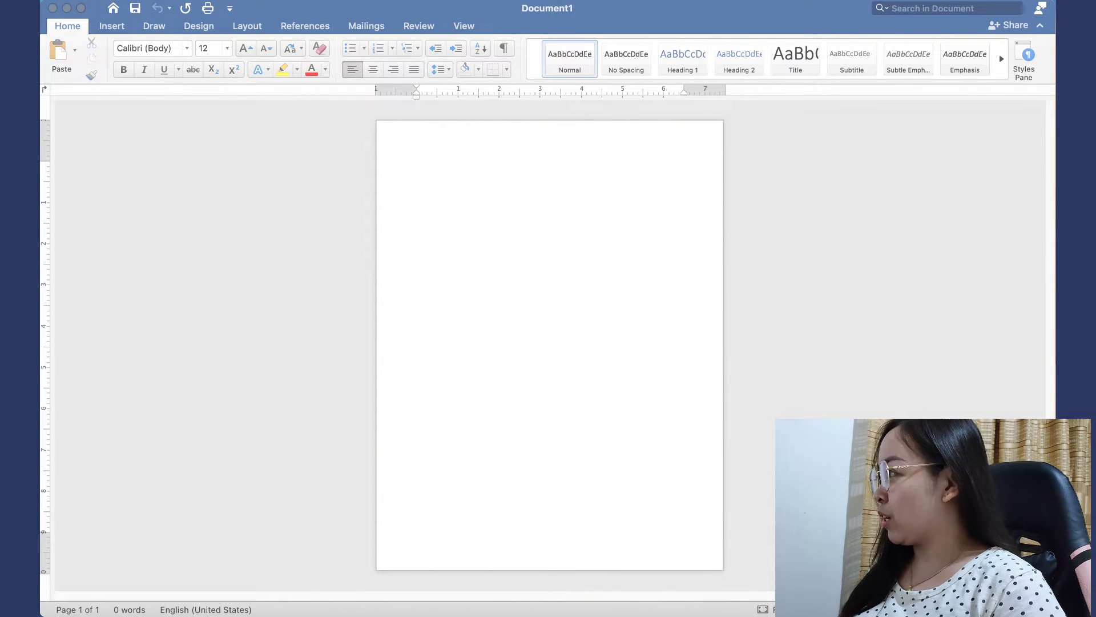
# - Examine the finished entourage page in Doc3, including its principal and secondary sponsors sections over the map background
pyautogui.moveTo(1095, 117); pyautogui.dragTo(491, 30)
pyautogui.scroll(-3, 773, 282)
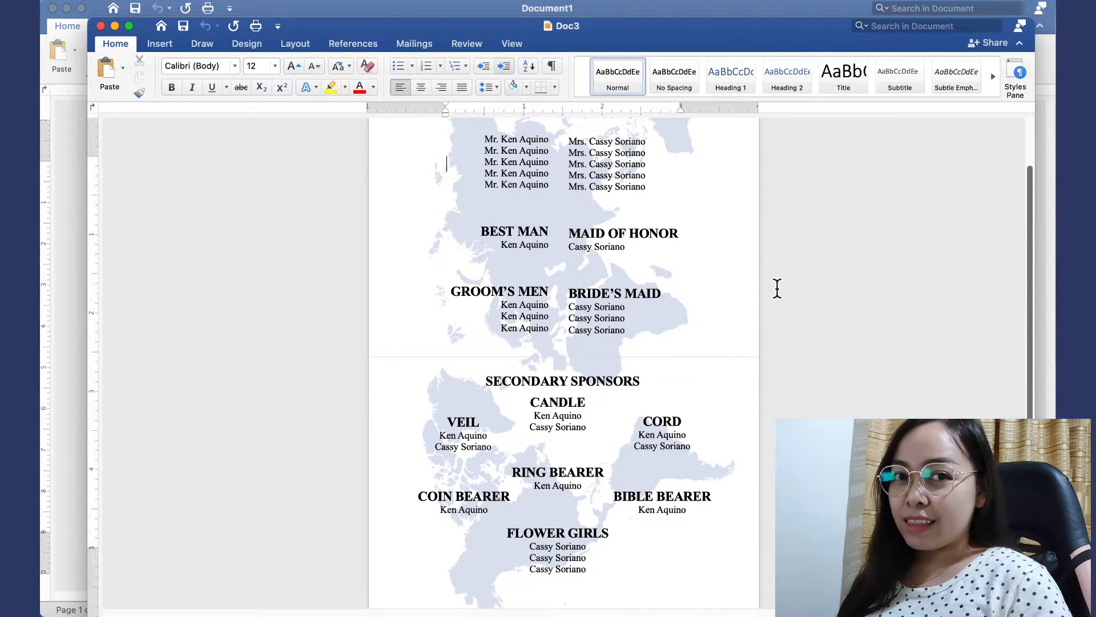
pyautogui.scroll(2, 782, 293)
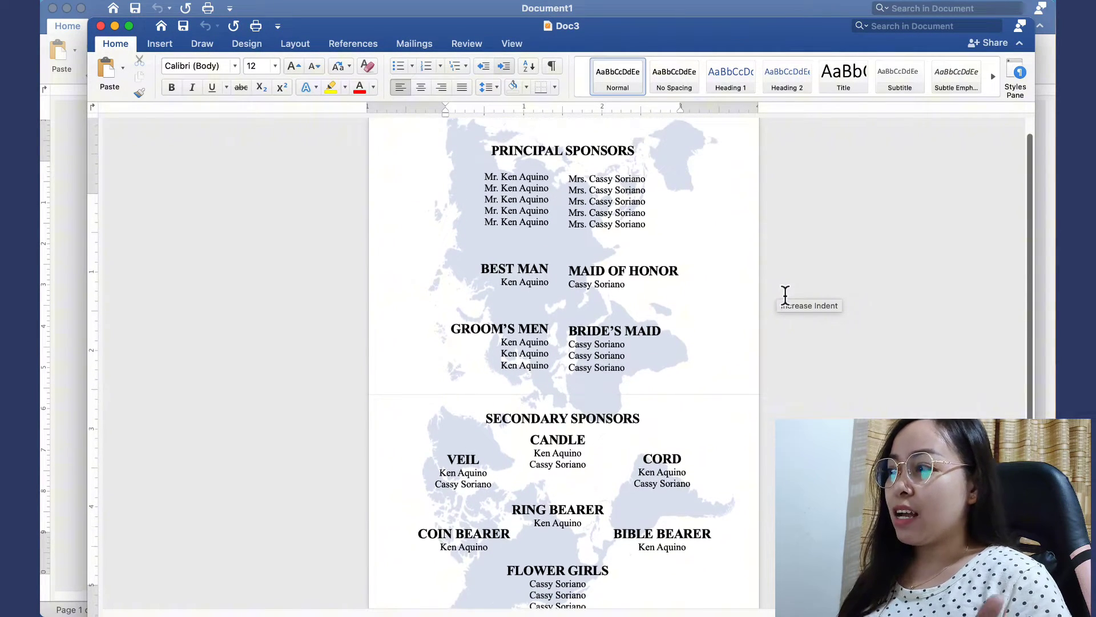
pyautogui.scroll(-2, 785, 293)
pyautogui.scroll(-1, 785, 293)
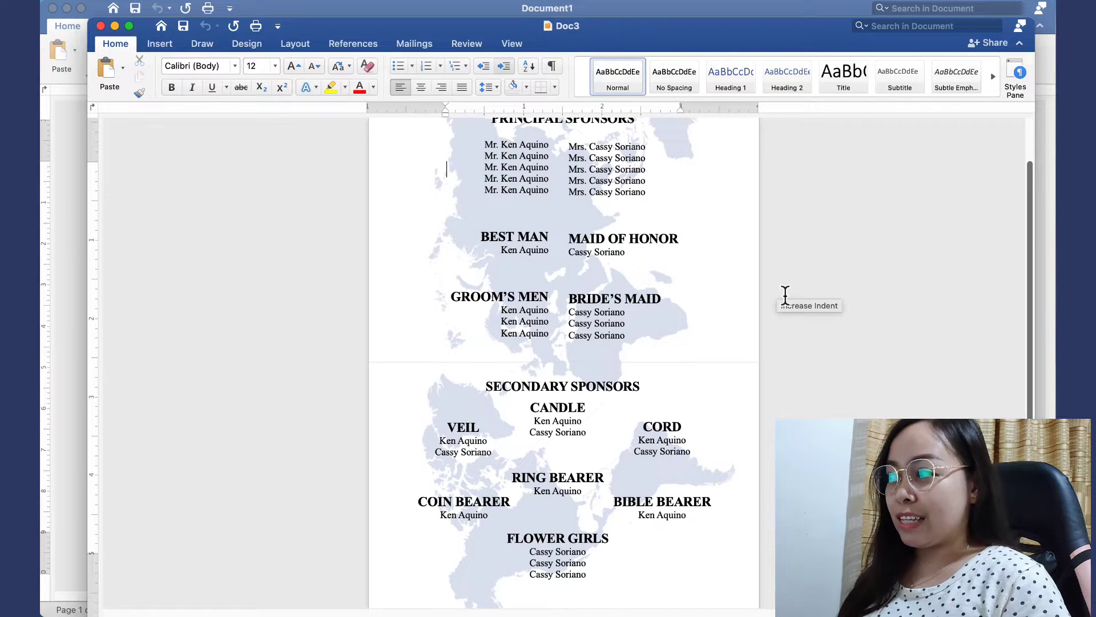
pyautogui.scroll(-1, 785, 294)
pyautogui.scroll(3, 786, 296)
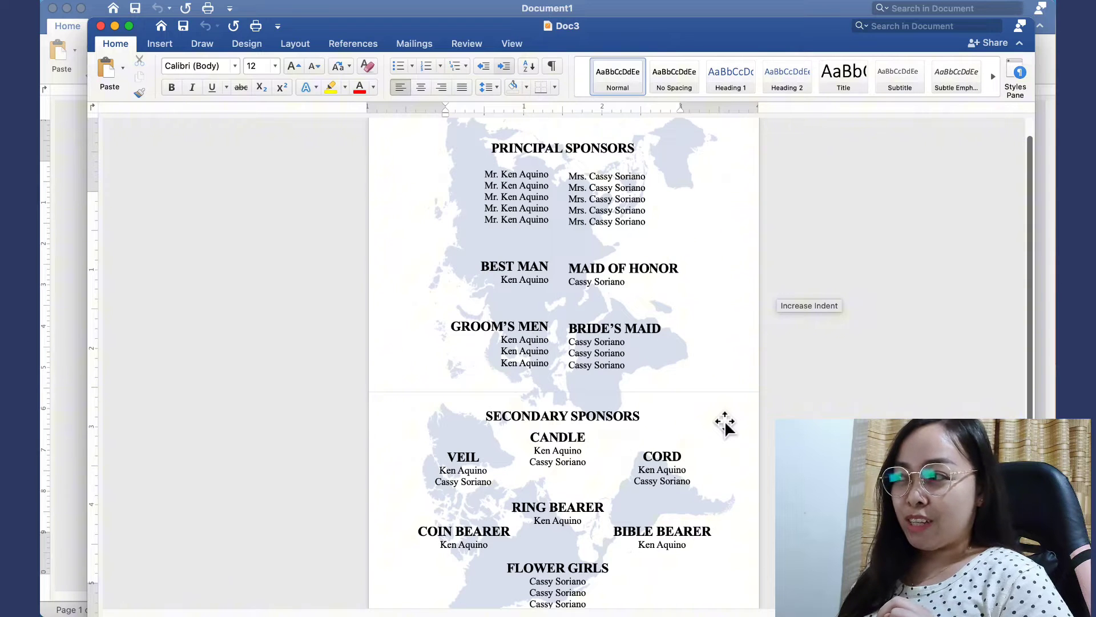
pyautogui.moveTo(632, 47); pyautogui.dragTo(618, 26)
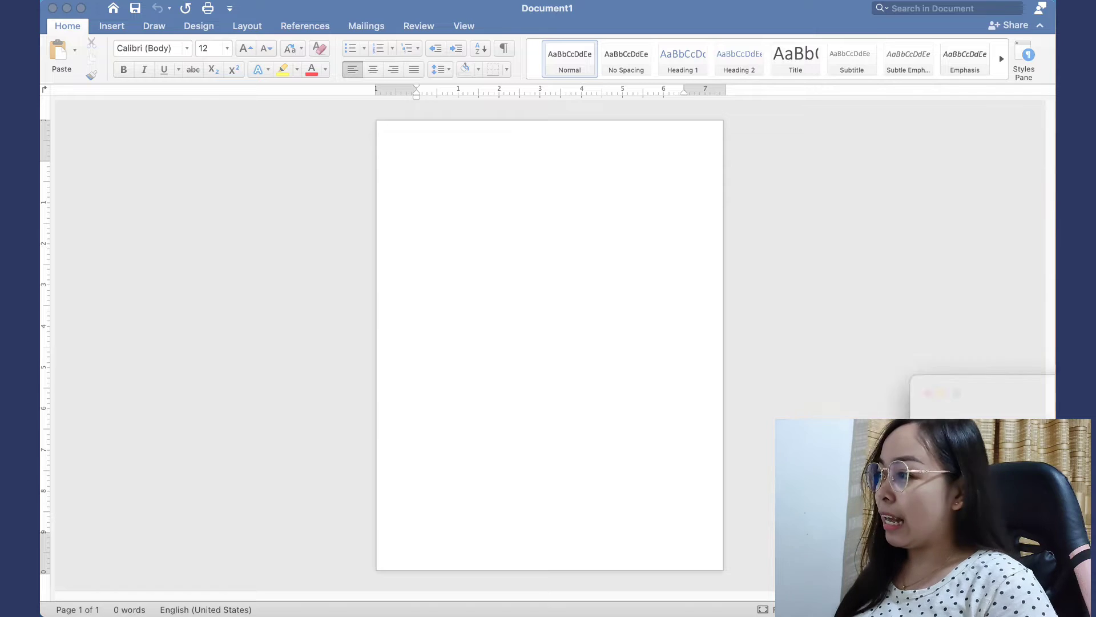
# - Preview the map.png image in the PASSPORT 3 folder
pyautogui.click(502, 293)
pyautogui.press('space')
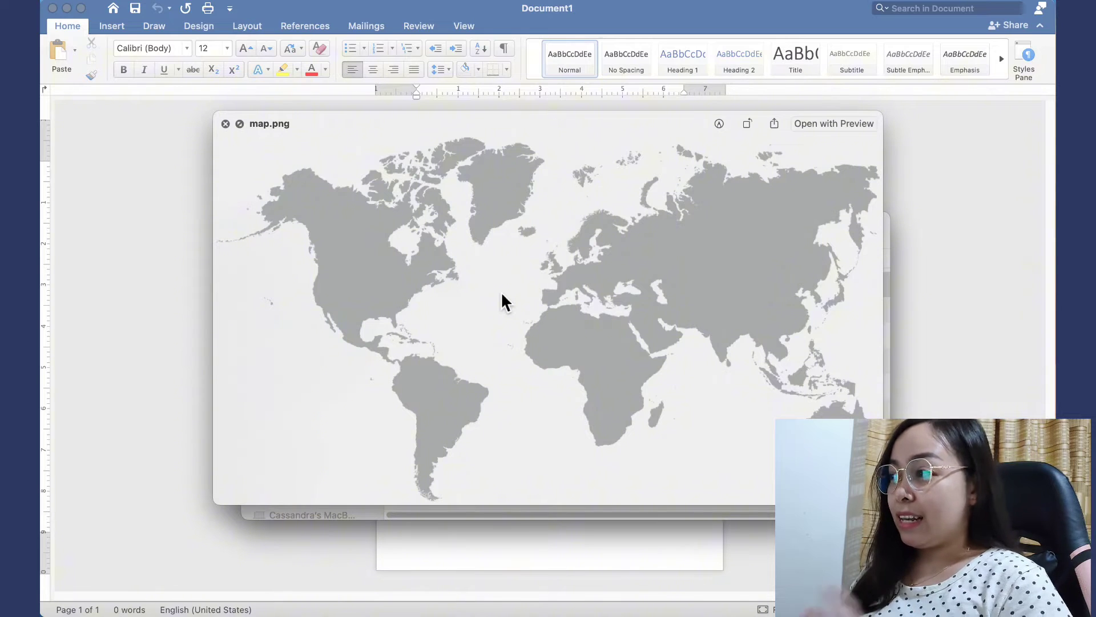
pyautogui.press('space')
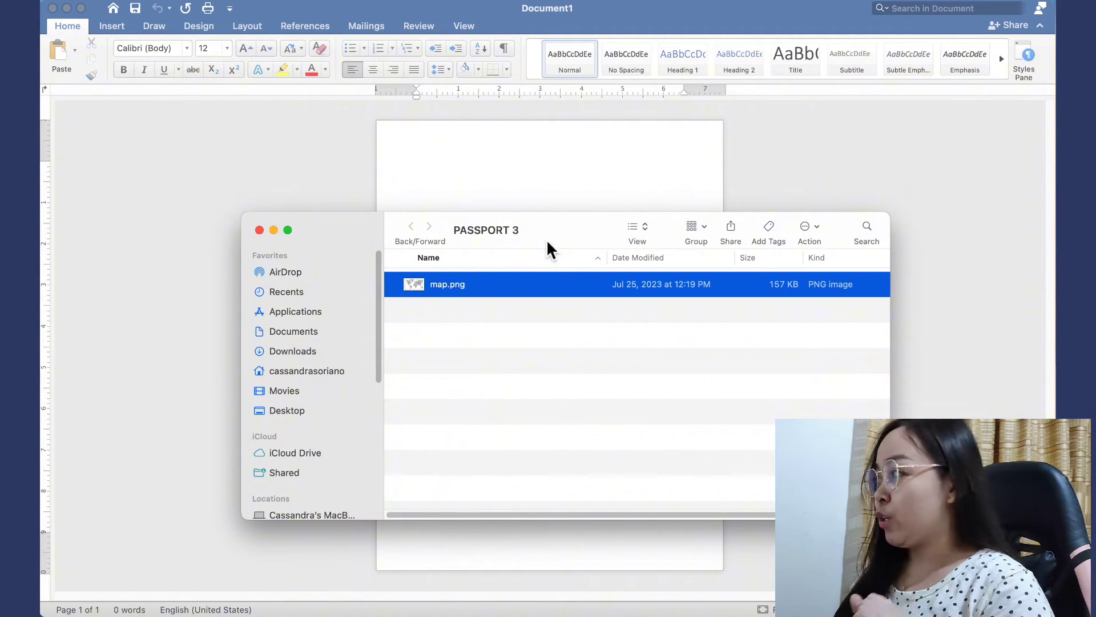
pyautogui.moveTo(547, 240); pyautogui.dragTo(1095, 239)
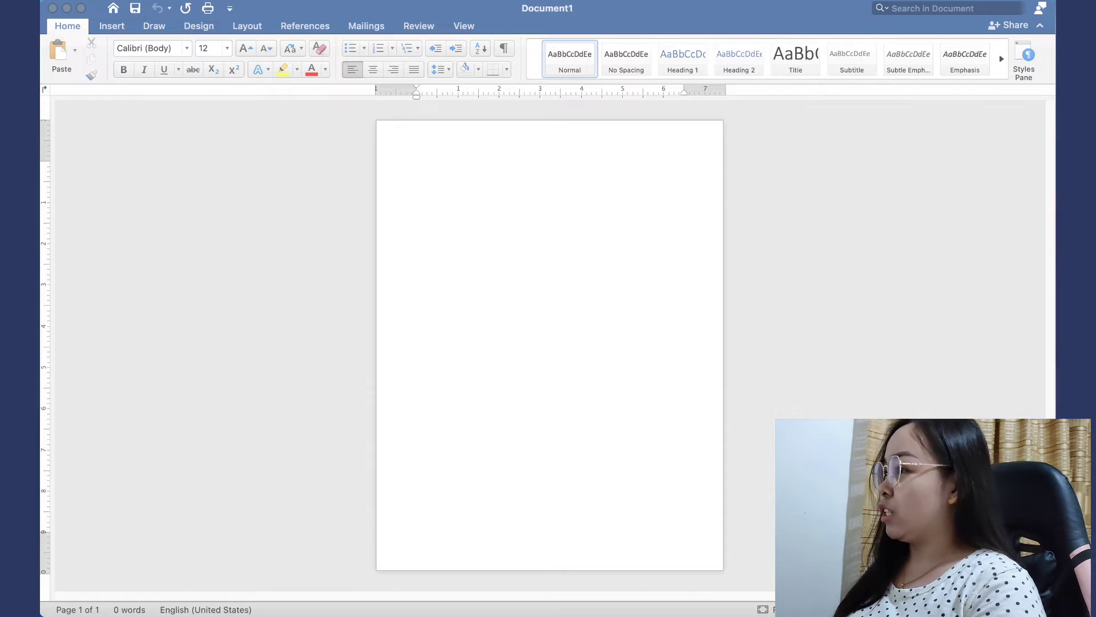
# - Set the blank document's paper size to the custom 7 in x 5 in format
pyautogui.click(618, 314)
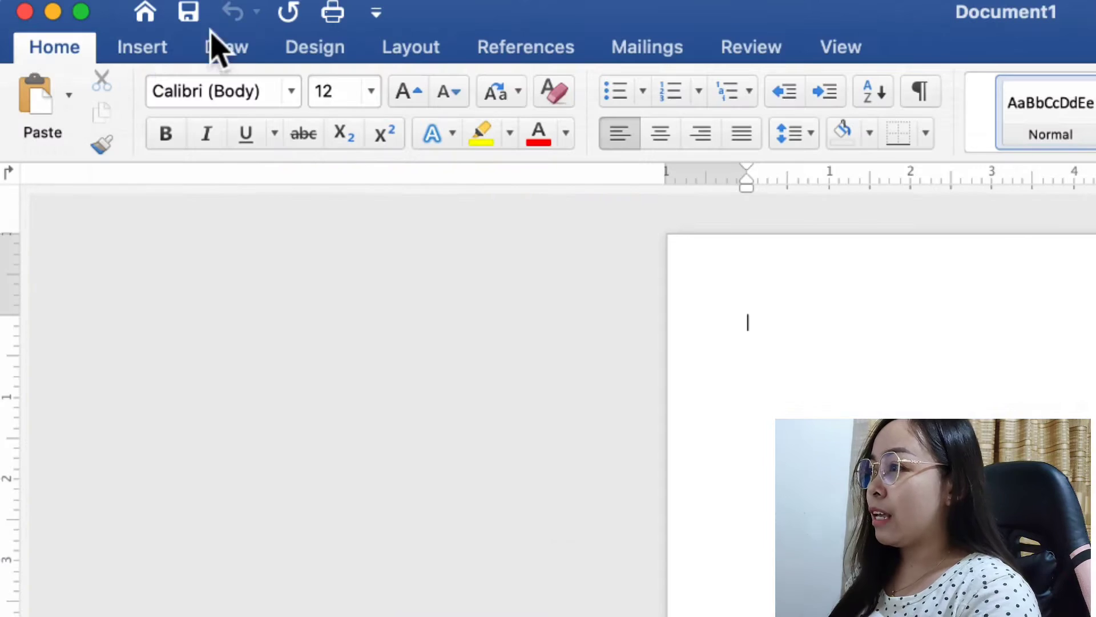
pyautogui.click(171, 1)
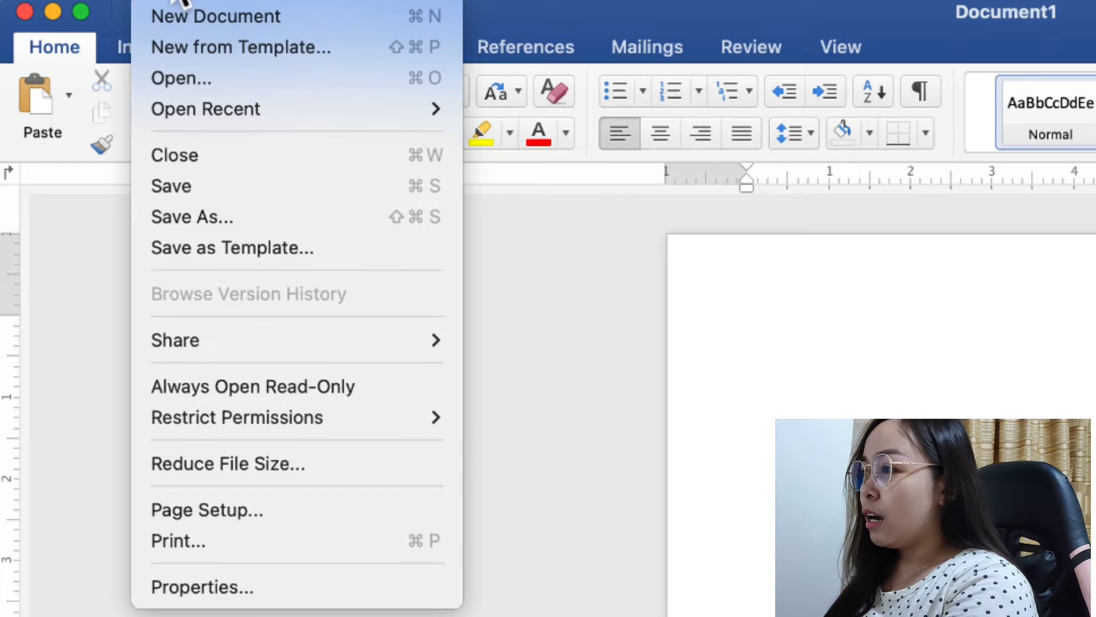
pyautogui.click(210, 508)
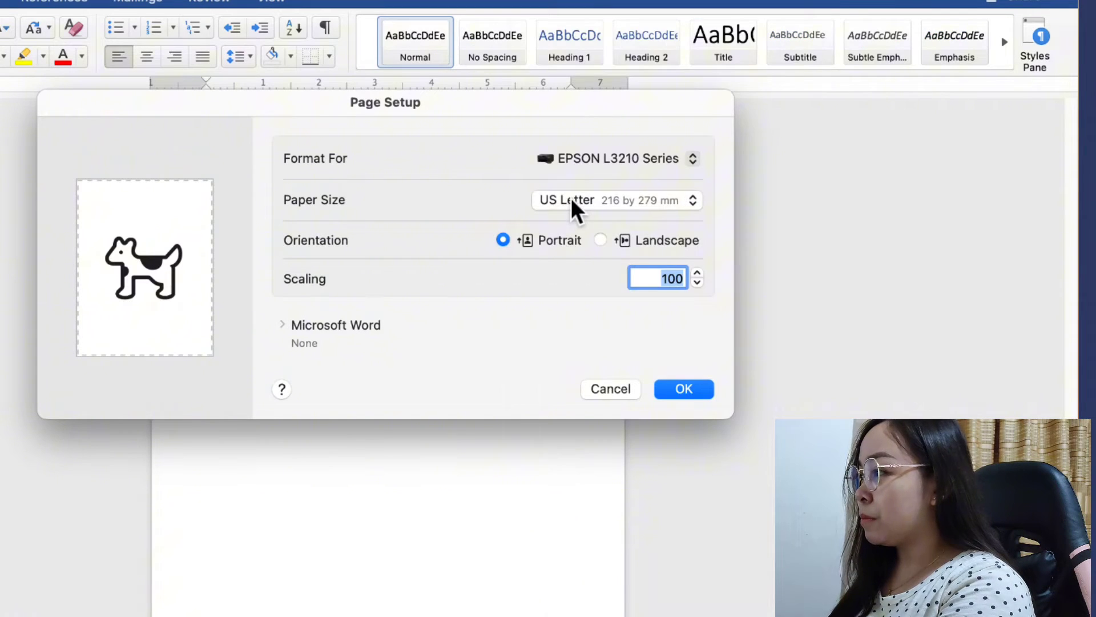
pyautogui.click(571, 198)
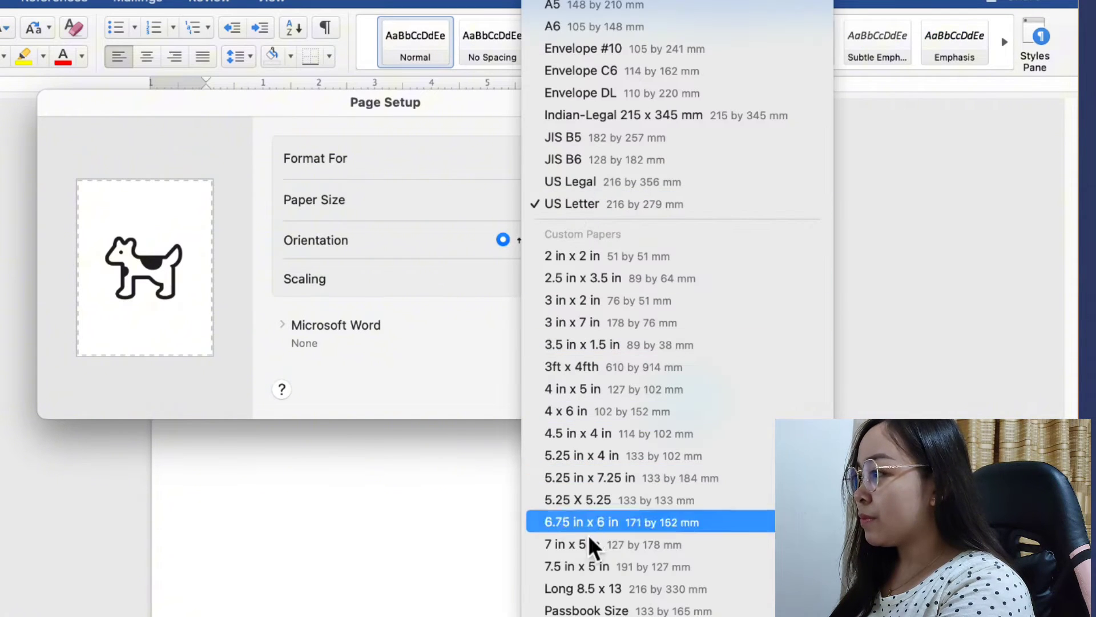
pyautogui.click(581, 552)
pyautogui.click(679, 389)
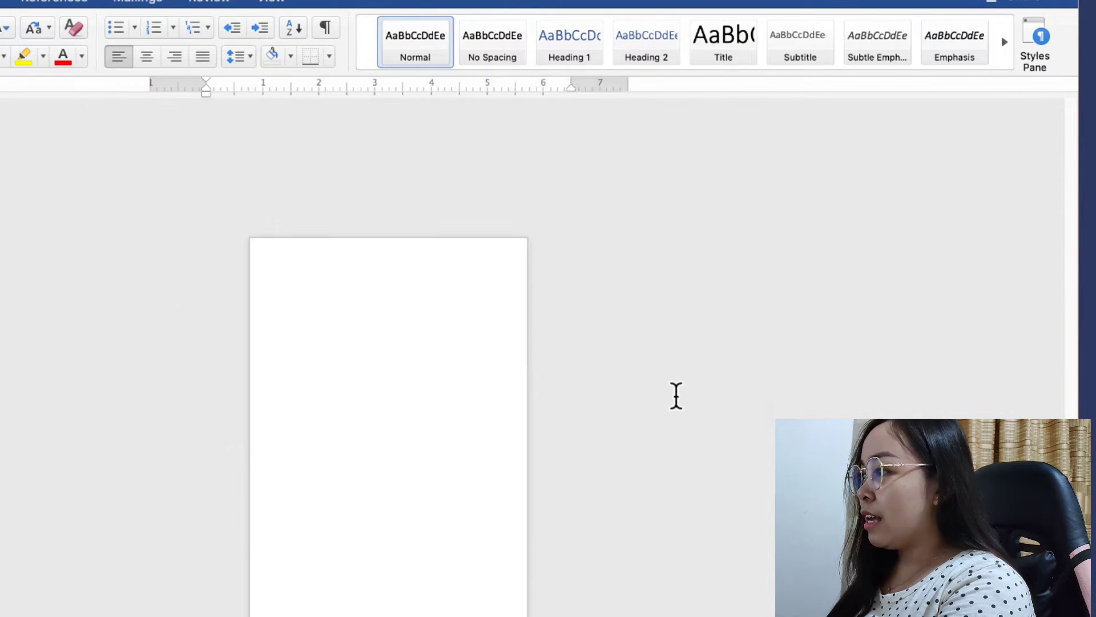
pyautogui.scroll(4, 643, 371)
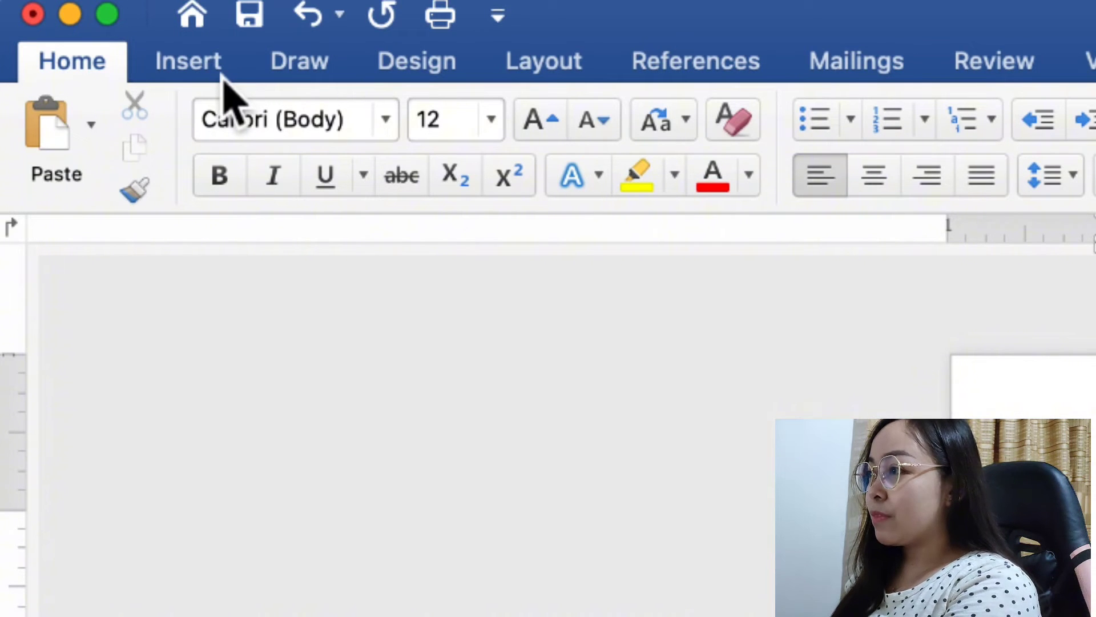
# - Insert the picture map.png from the PASSPORT 3 folder on the Desktop into the document
pyautogui.click(222, 79)
pyautogui.click(394, 144)
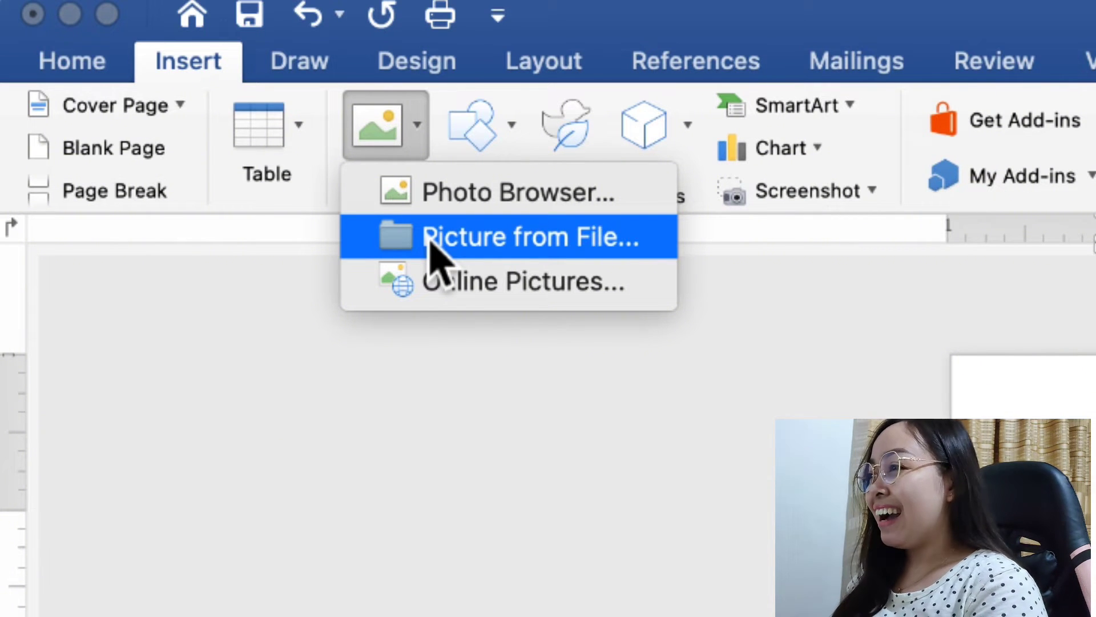
pyautogui.click(437, 251)
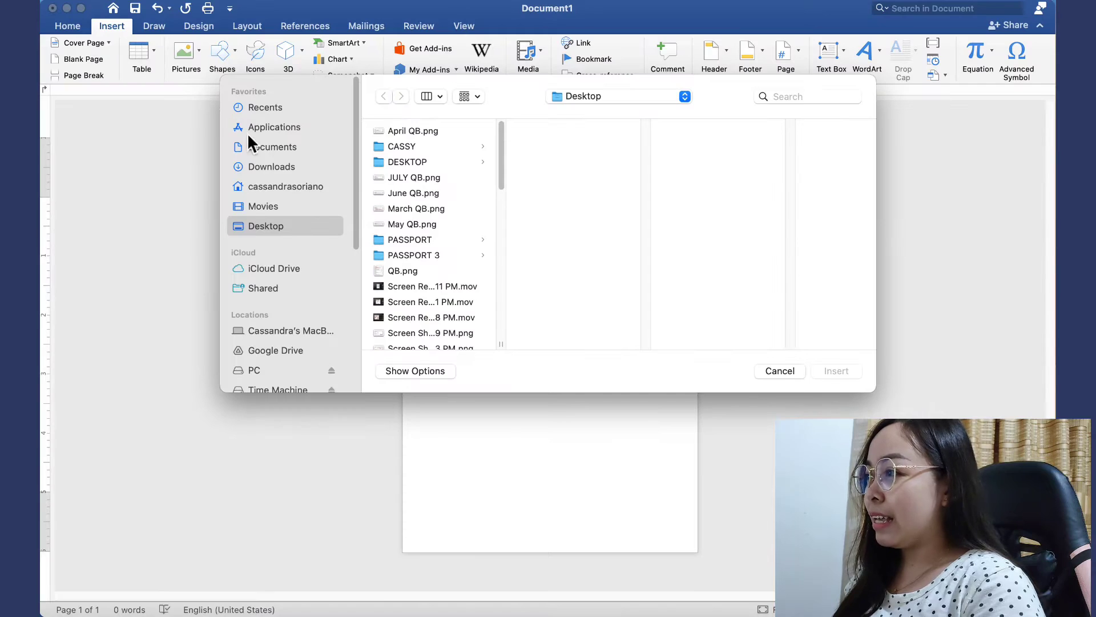
pyautogui.click(437, 255)
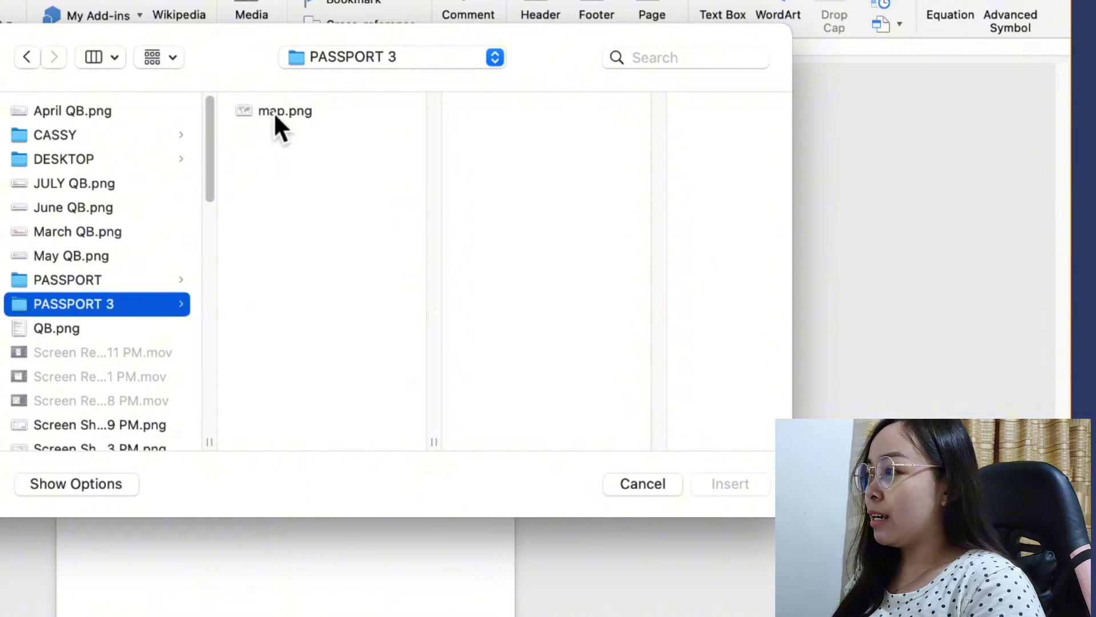
pyautogui.click(542, 132)
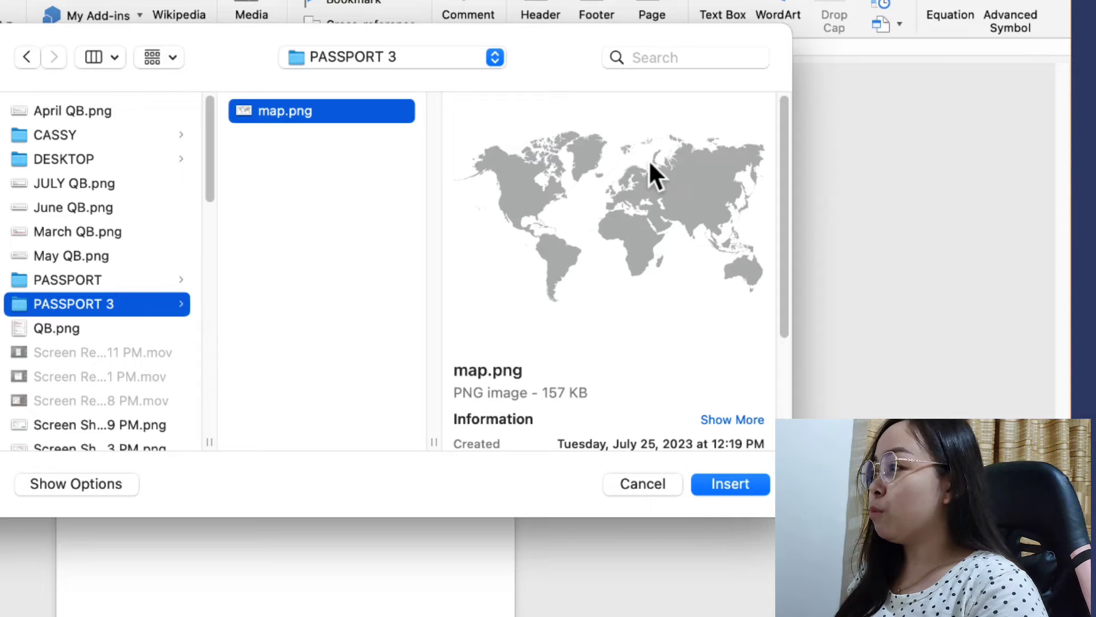
pyautogui.click(743, 490)
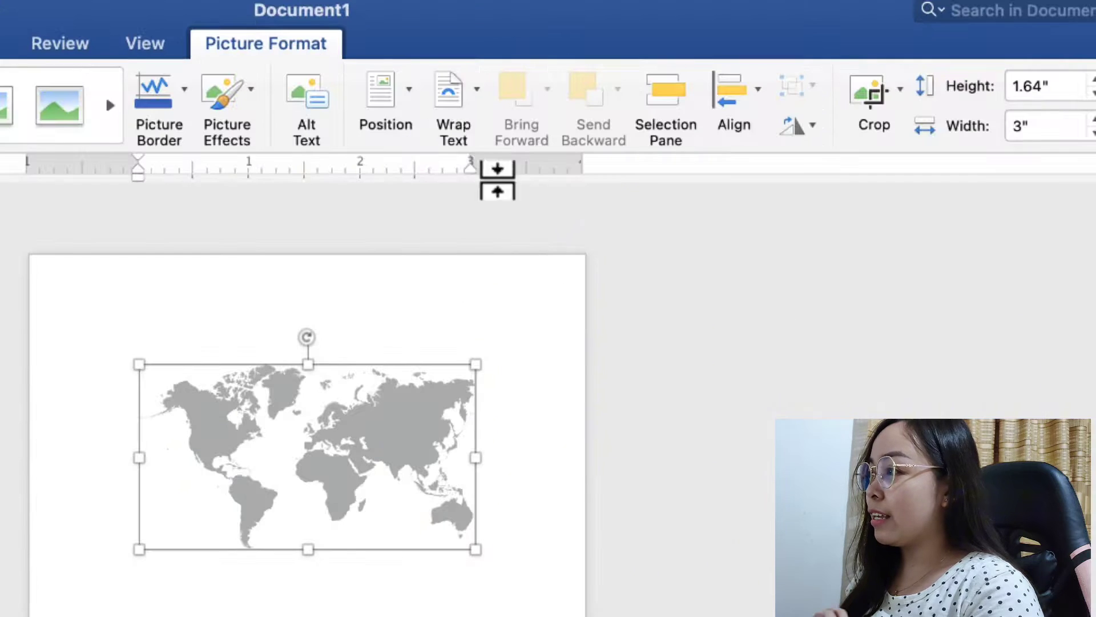
# - Set the map picture's text wrapping to Behind Text and rotate it left 90°
pyautogui.click(473, 107)
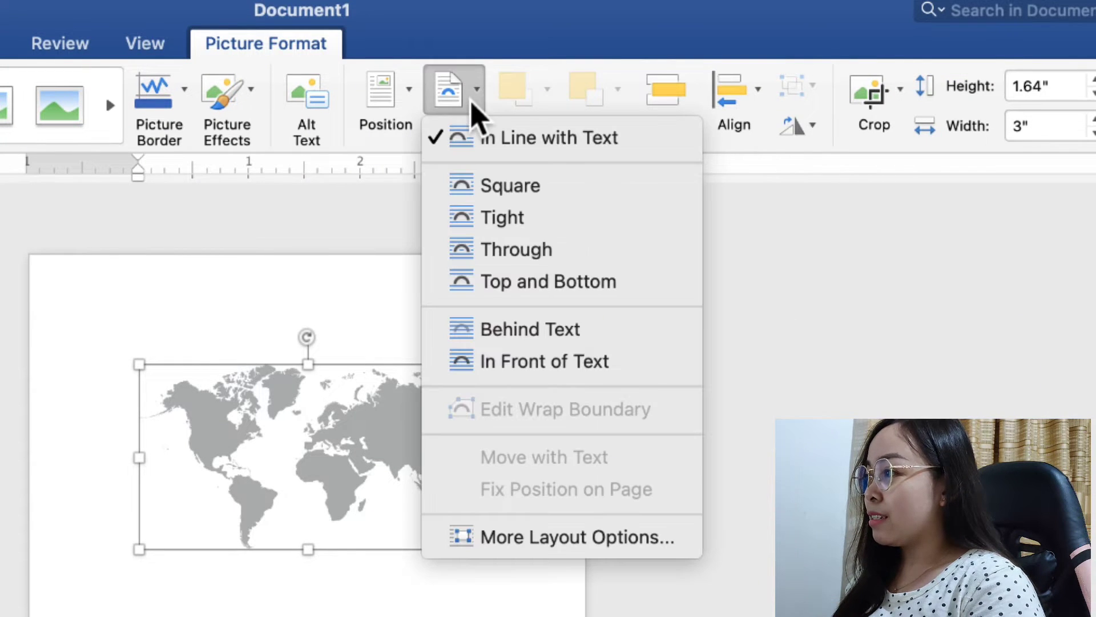
pyautogui.click(538, 330)
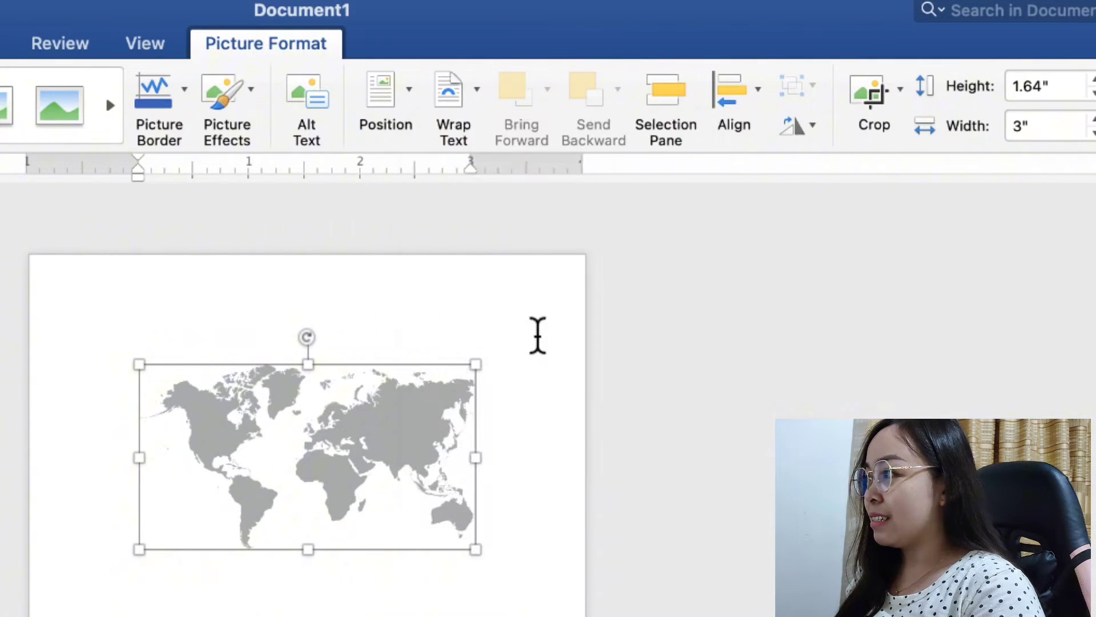
pyautogui.click(813, 138)
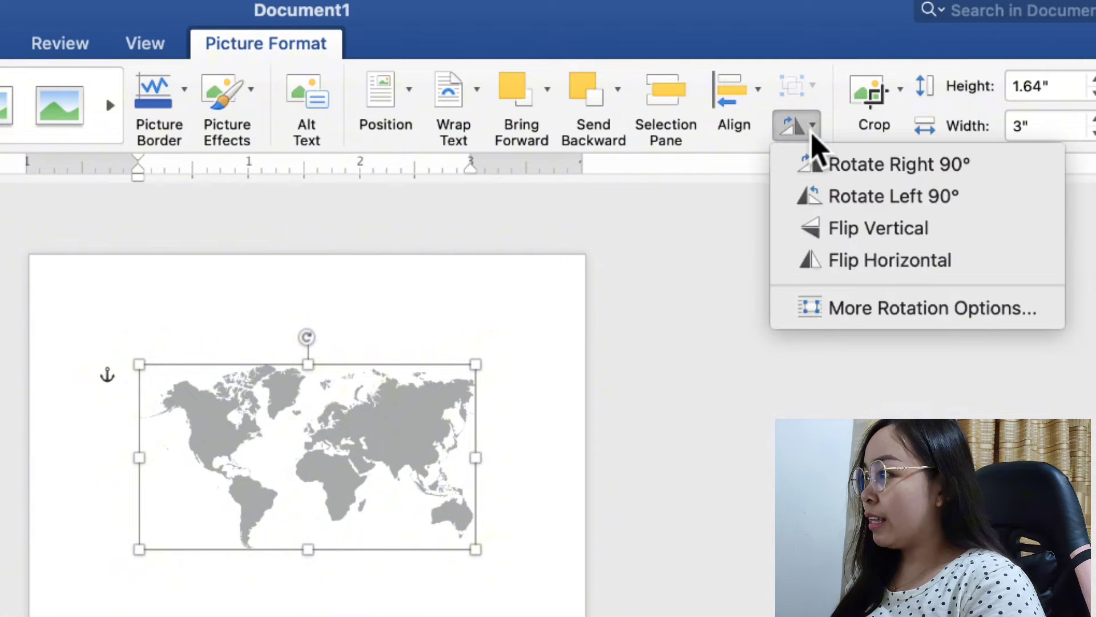
pyautogui.click(850, 201)
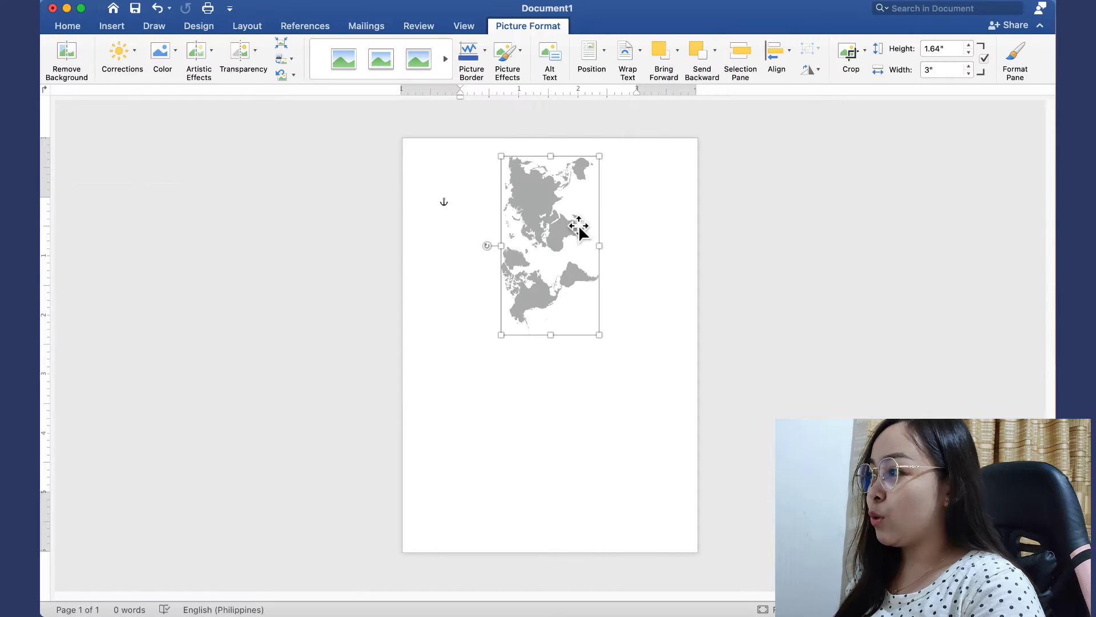
# - Move the map to the page's upper-left corner and enlarge it proportionally to about 3.86" high by 7.04" wide
pyautogui.moveTo(314, 441); pyautogui.dragTo(232, 401)
pyautogui.moveTo(510, 216); pyautogui.dragTo(511, 218)
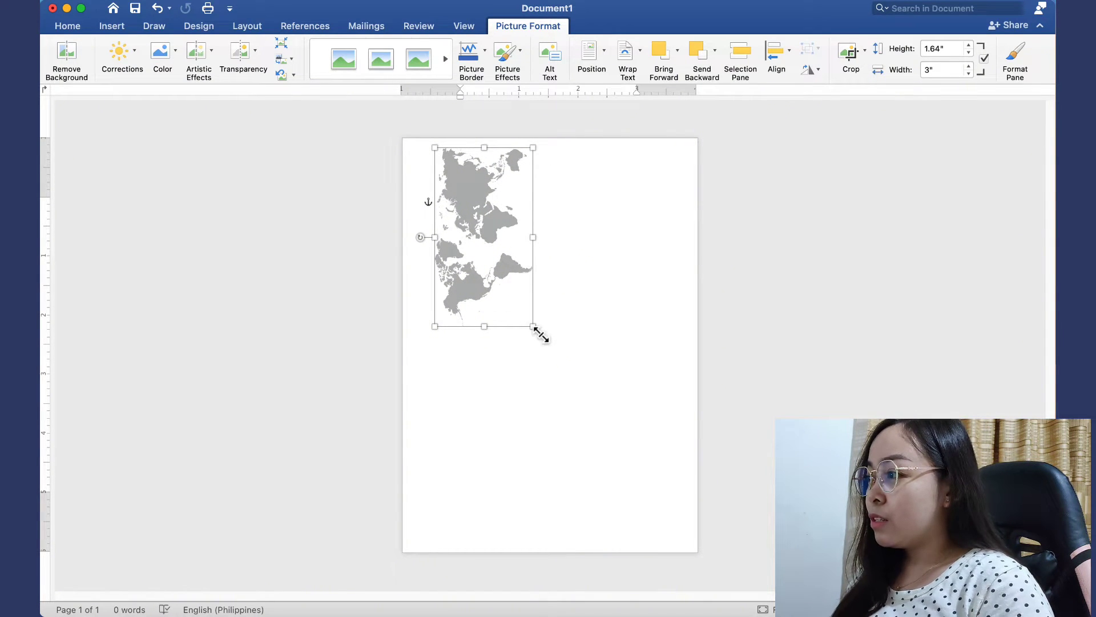
pyautogui.moveTo(537, 329); pyautogui.dragTo(667, 457)
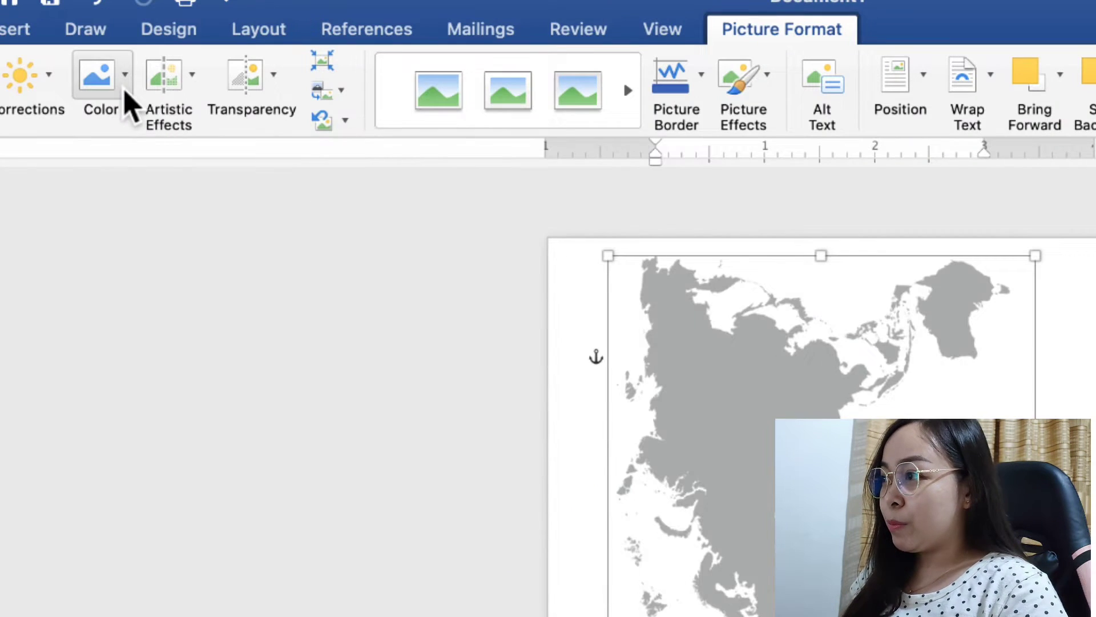
# - Recolor the map picture with the light blue variant and set its picture transparency to 50%
pyautogui.click(175, 56)
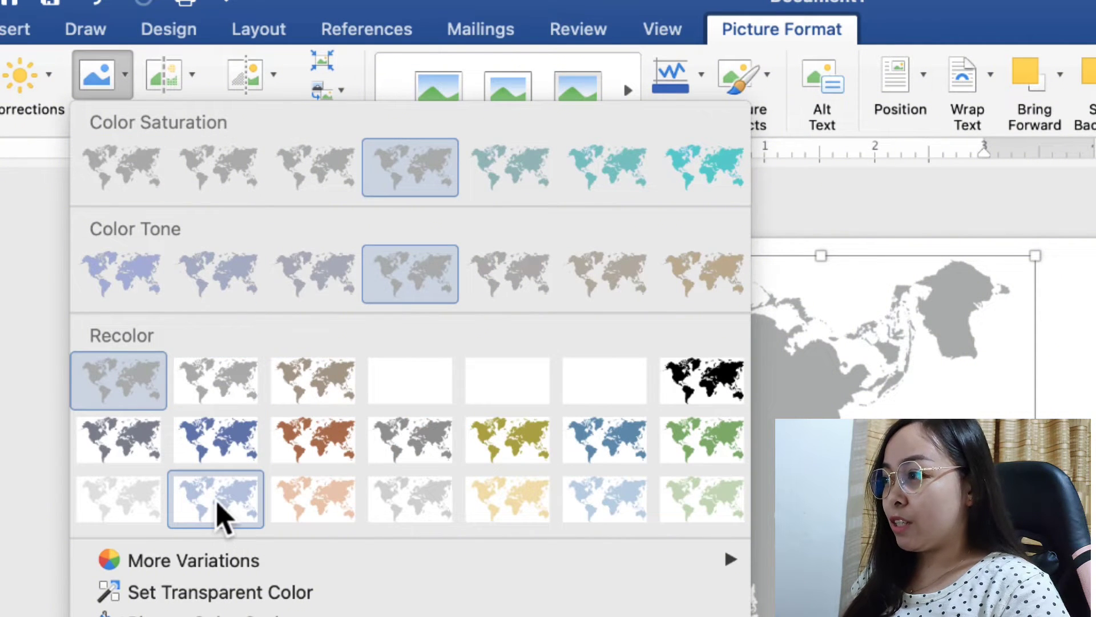
pyautogui.click(219, 505)
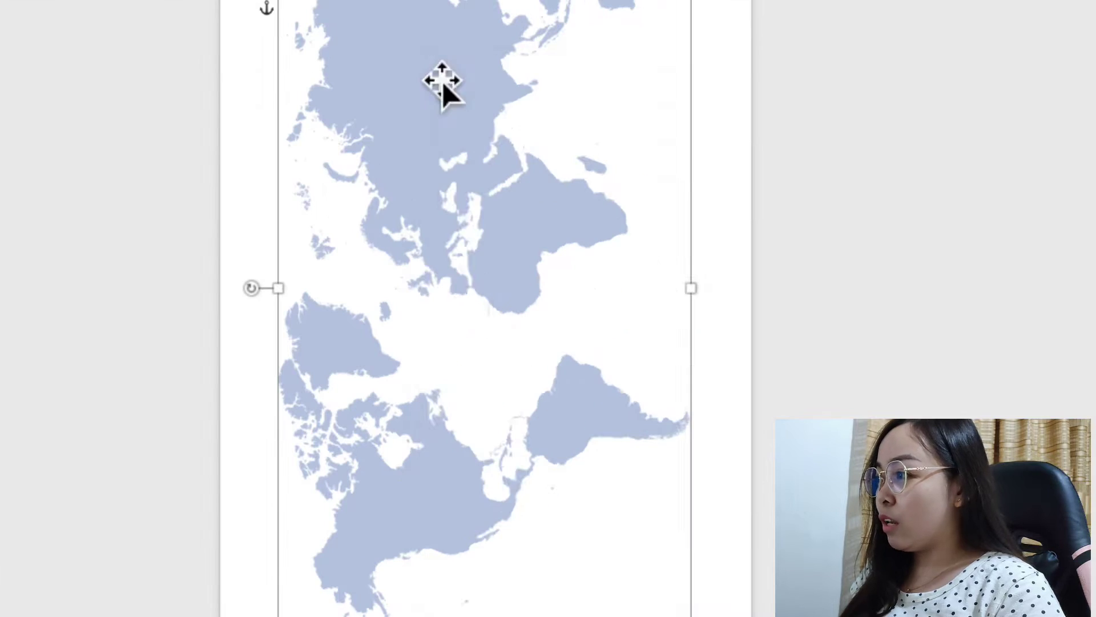
pyautogui.rightClick(518, 233)
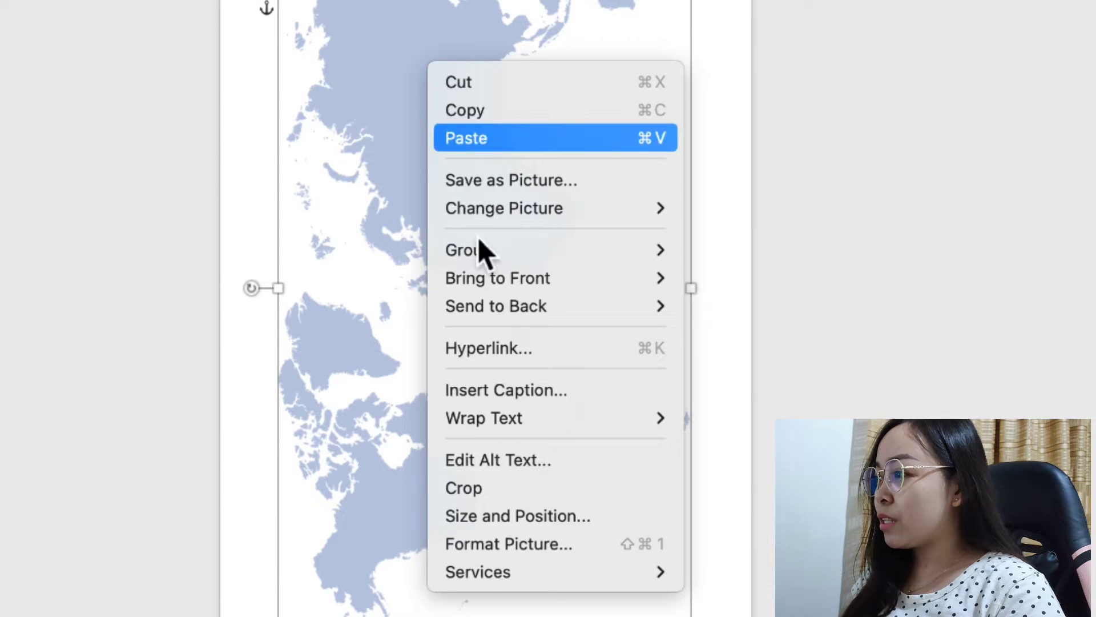
pyautogui.click(518, 553)
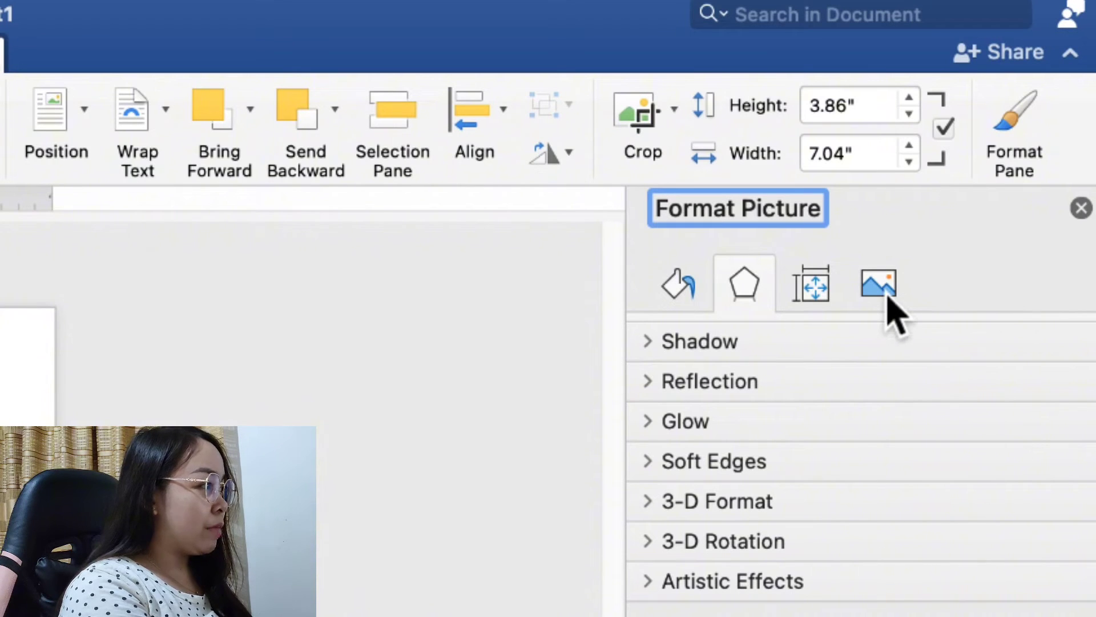
pyautogui.click(886, 298)
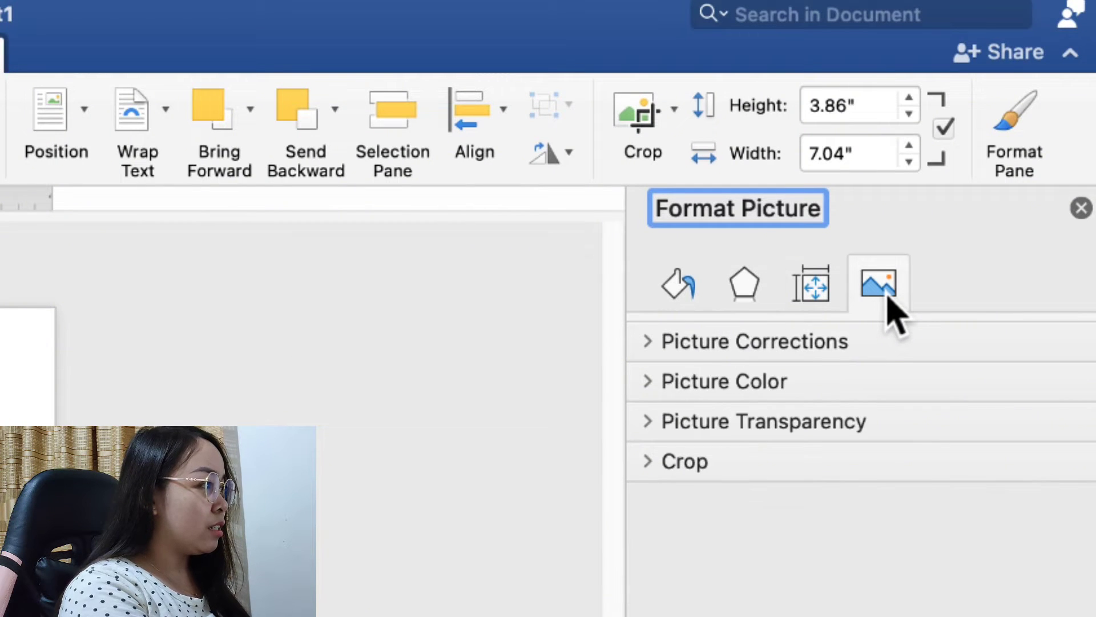
pyautogui.click(849, 423)
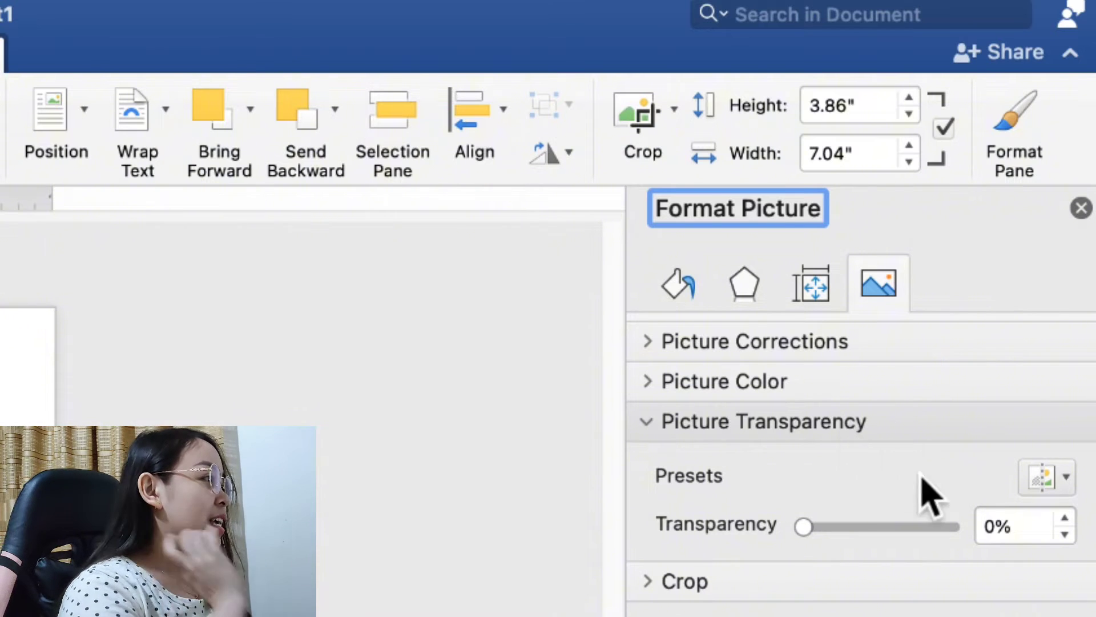
pyautogui.moveTo(1026, 524); pyautogui.dragTo(954, 529)
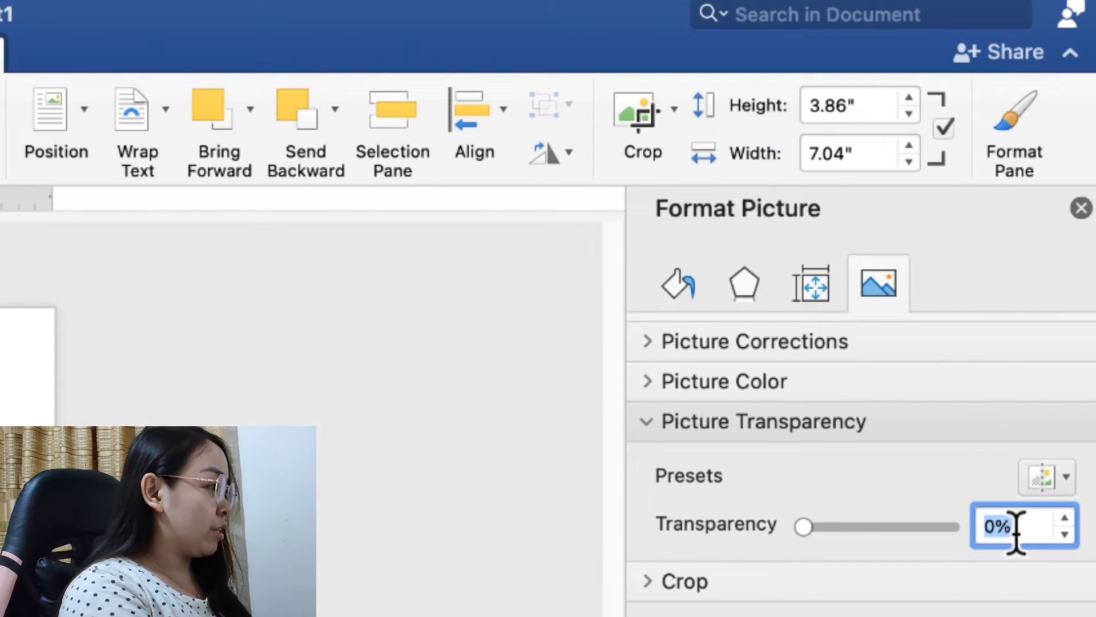
pyautogui.write('50')
pyautogui.press('Return')
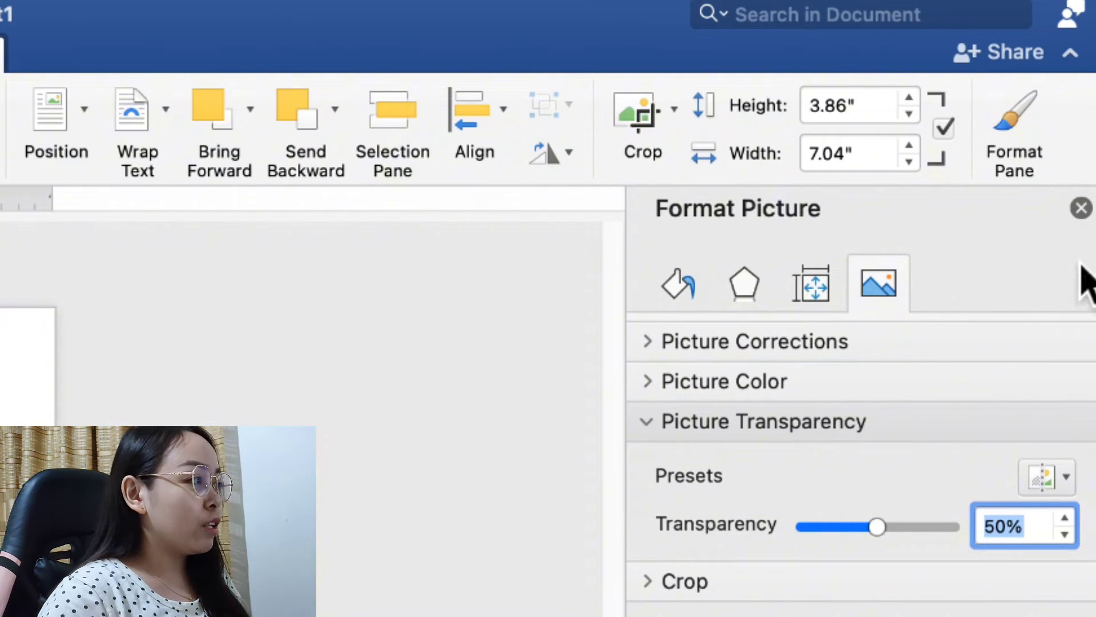
pyautogui.click(1082, 209)
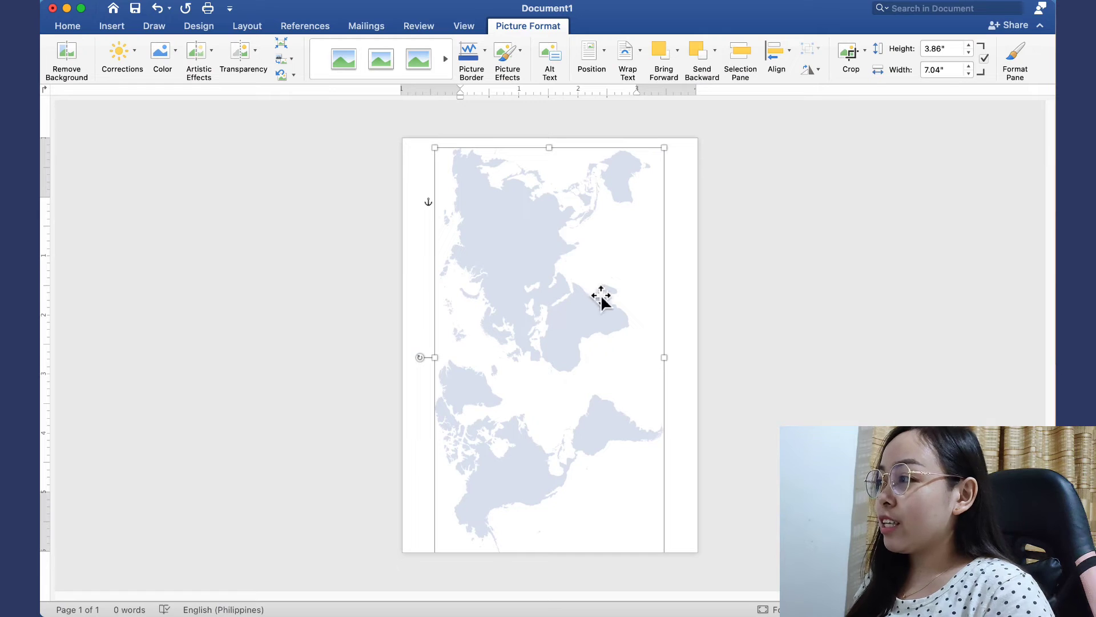
# - Enlarge the map slightly and reposition it to fill the page as a background
pyautogui.moveTo(664, 147); pyautogui.dragTo(685, 145)
pyautogui.moveTo(622, 227); pyautogui.dragTo(617, 240)
pyautogui.moveTo(671, 143); pyautogui.dragTo(687, 146)
pyautogui.click(912, 158)
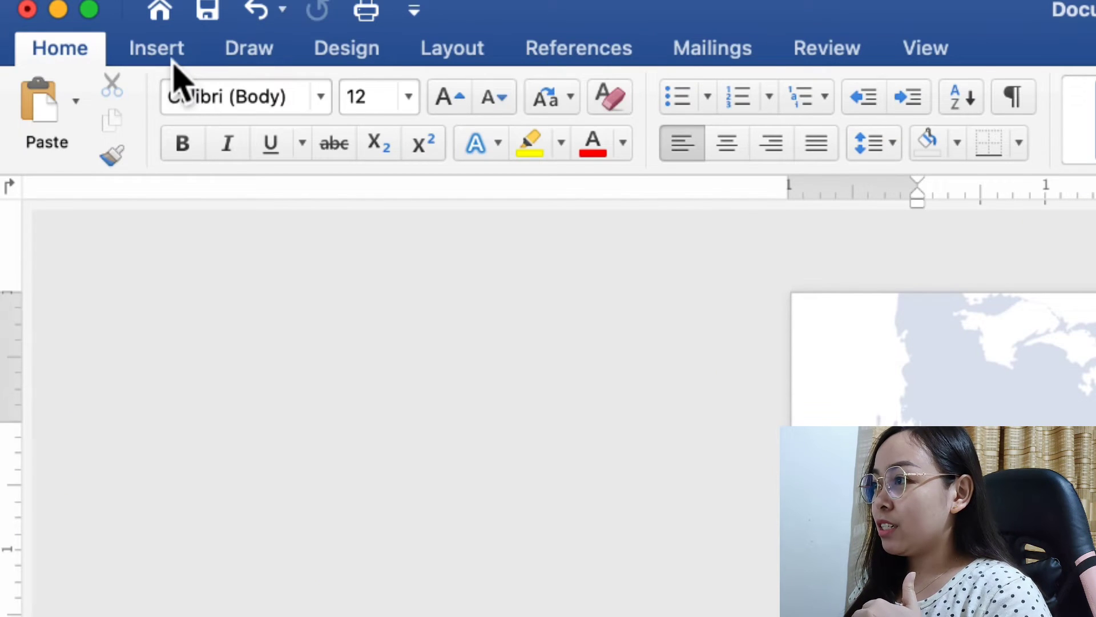
# - Draw a rectangle about 2.08" high by 4.21" wide over the map in the upper part of the page
pyautogui.click(172, 61)
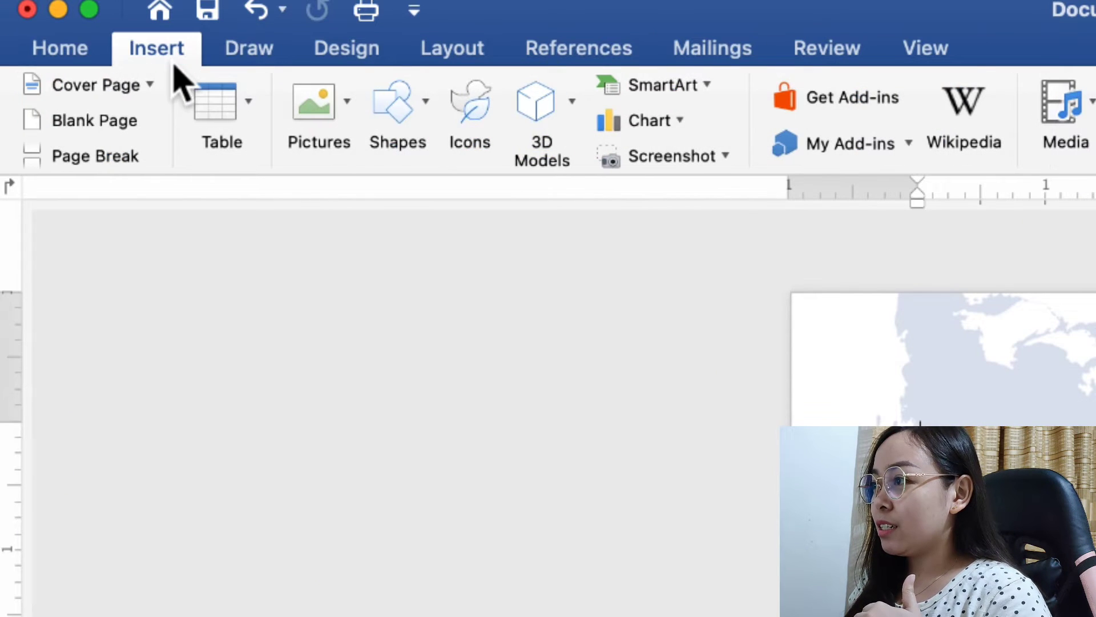
pyautogui.click(388, 103)
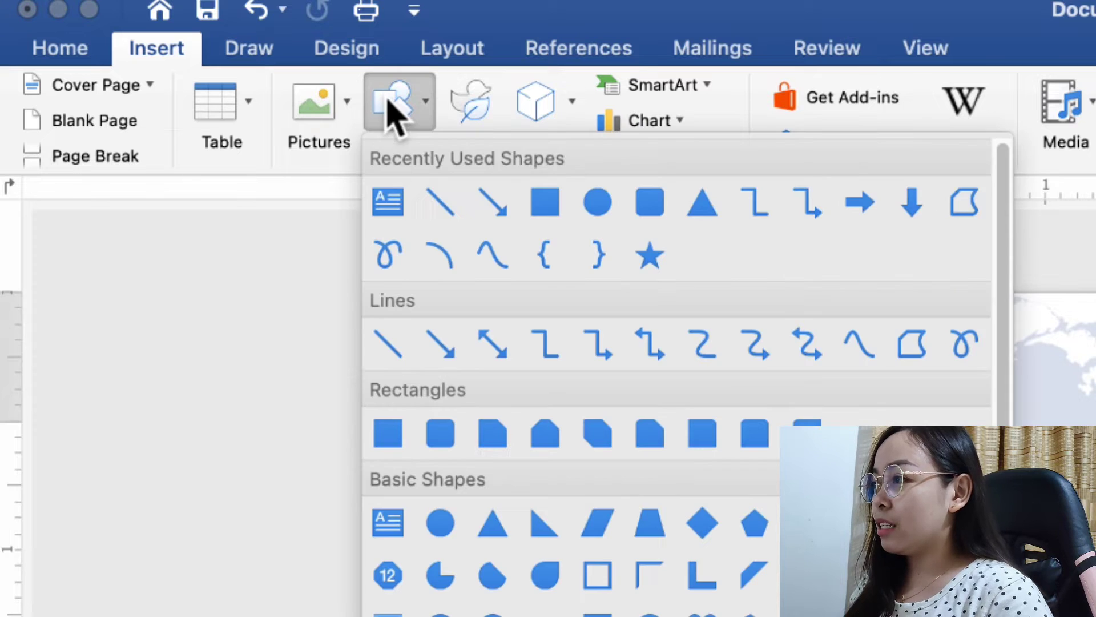
pyautogui.click(543, 206)
pyautogui.moveTo(417, 160); pyautogui.dragTo(676, 291)
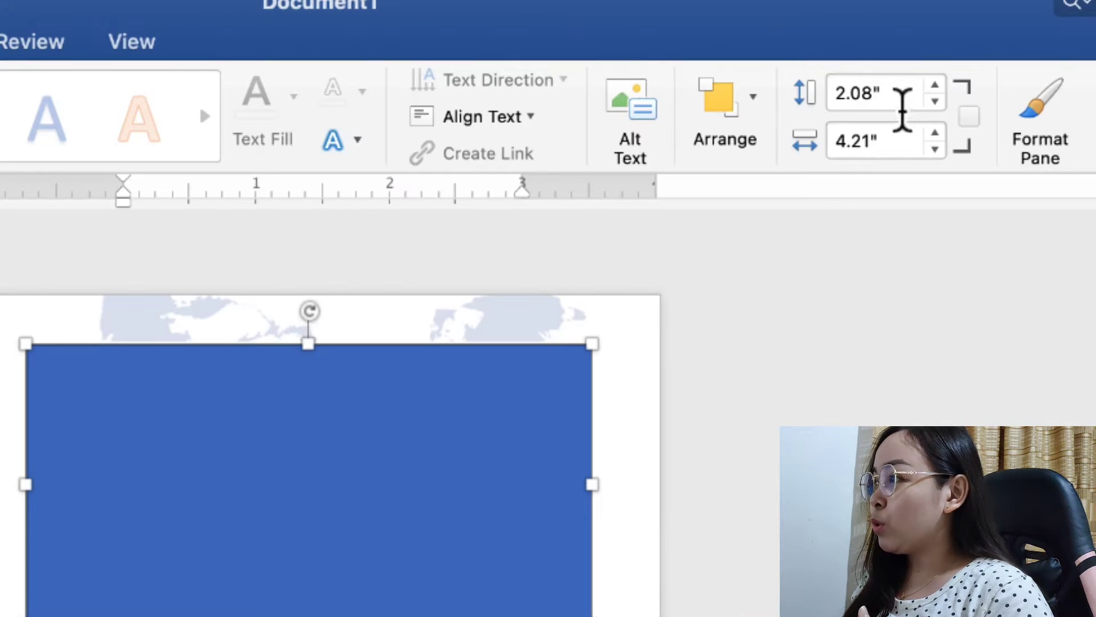
# - Set the rectangle's height to 3.5" and width to 5", and move it to cover the page's upper half
pyautogui.moveTo(902, 108); pyautogui.dragTo(852, 103)
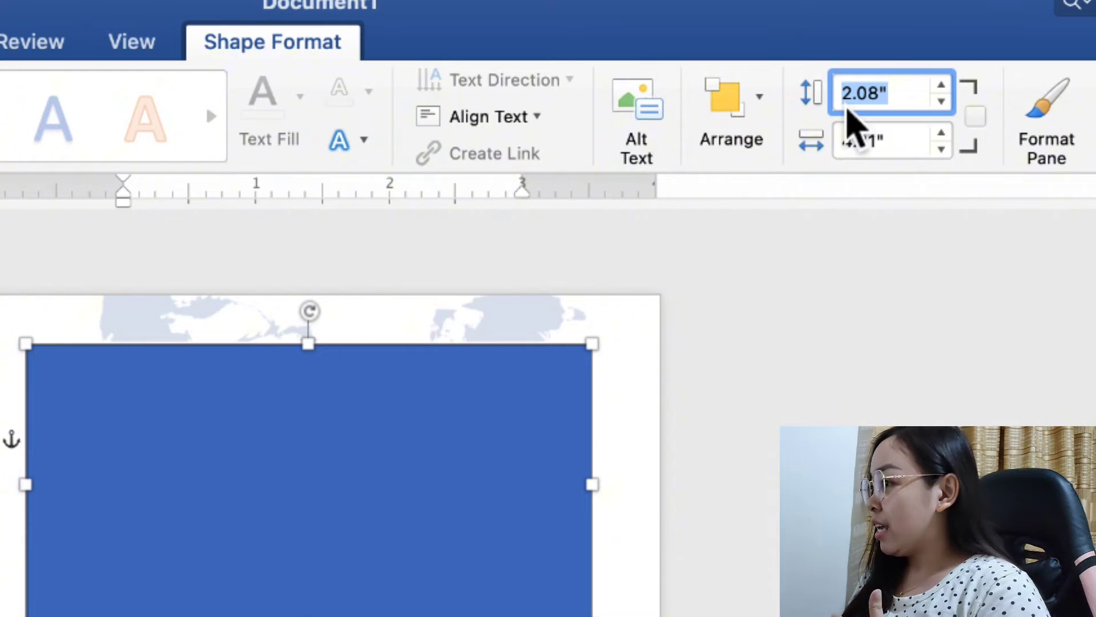
pyautogui.write('3')
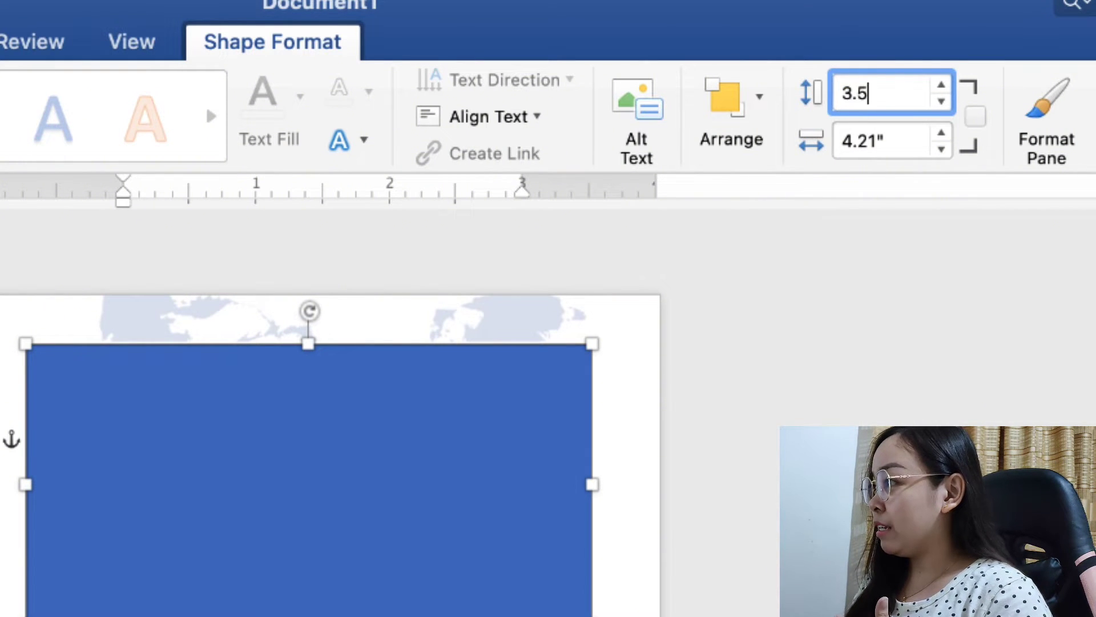
pyautogui.write('.5')
pyautogui.press('Return')
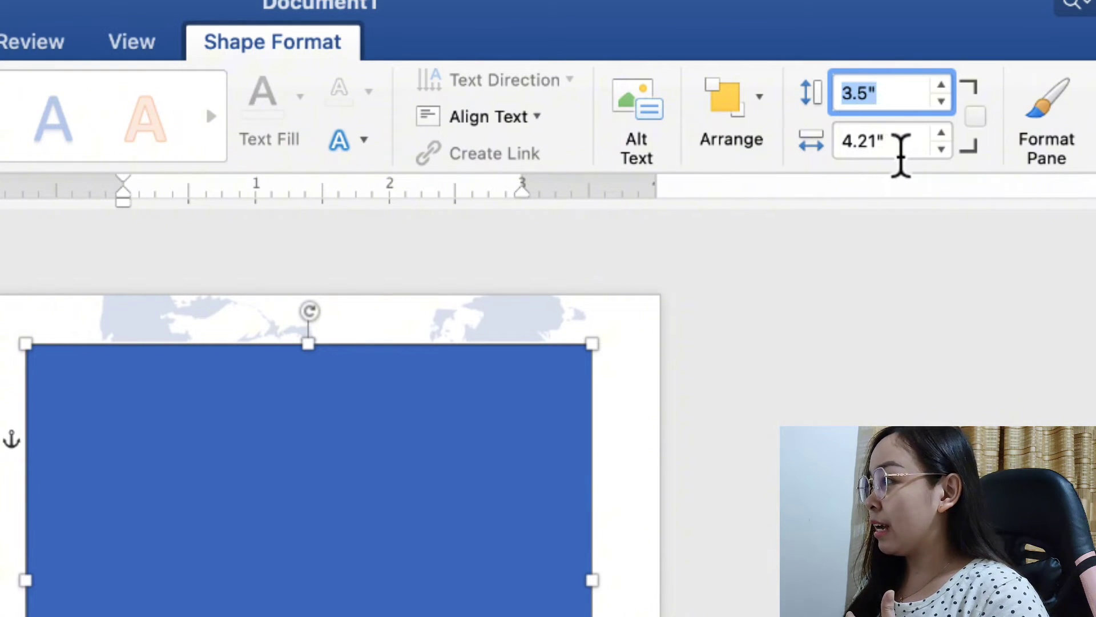
pyautogui.click(859, 149)
pyautogui.write('5')
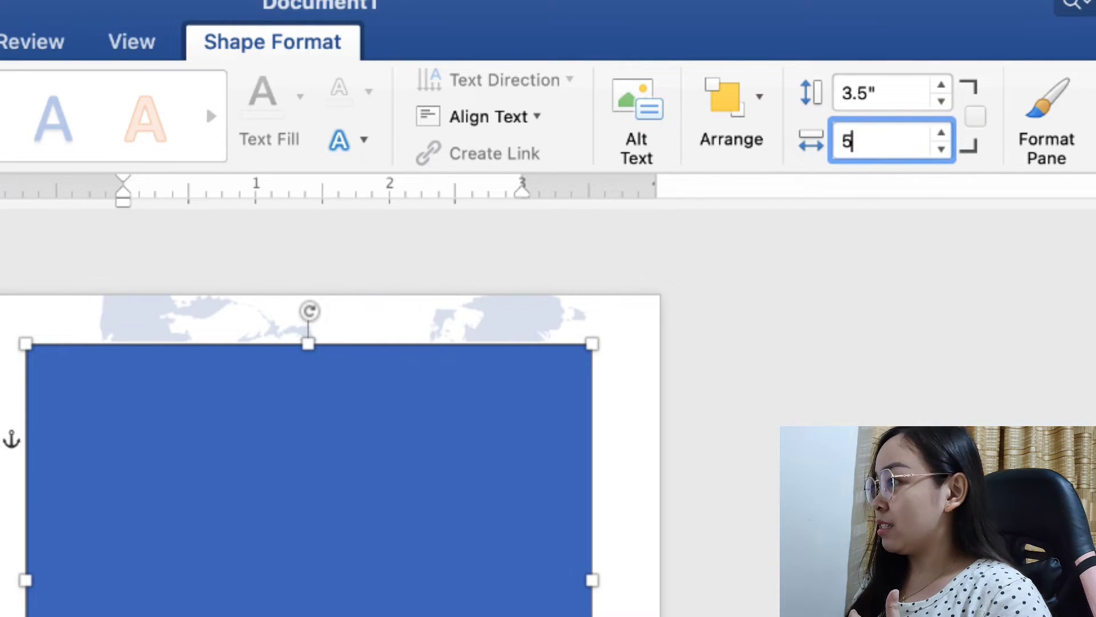
pyautogui.press('Return')
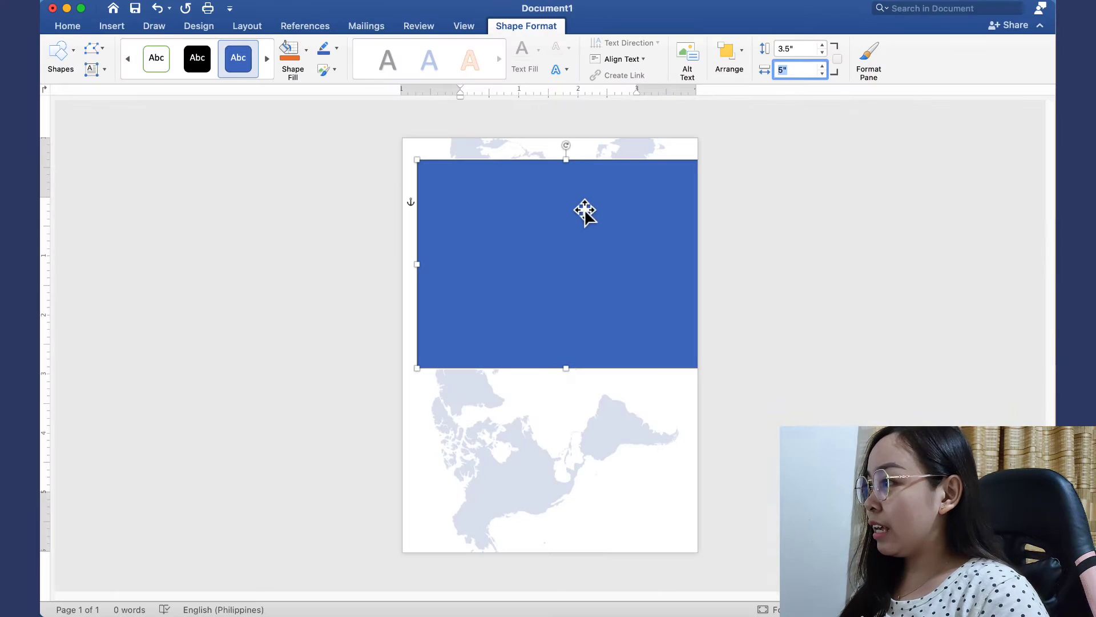
pyautogui.moveTo(405, 460); pyautogui.dragTo(368, 416)
pyautogui.moveTo(569, 194); pyautogui.dragTo(569, 190)
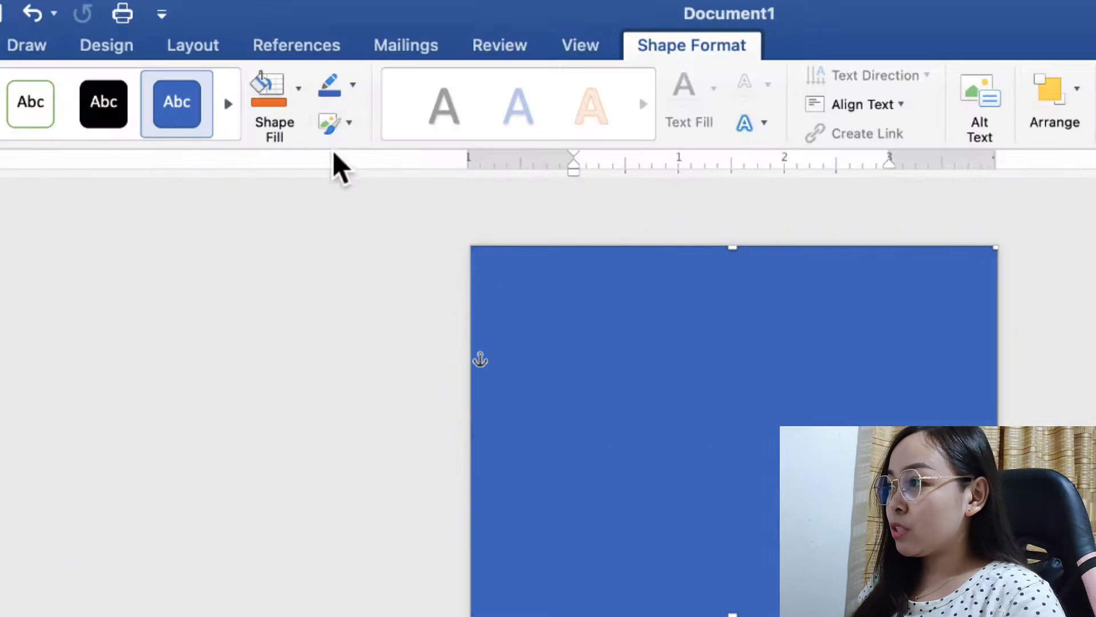
# - Remove the rectangle's fill and give it a light gray outline with a ¼ pt weight
pyautogui.click(300, 101)
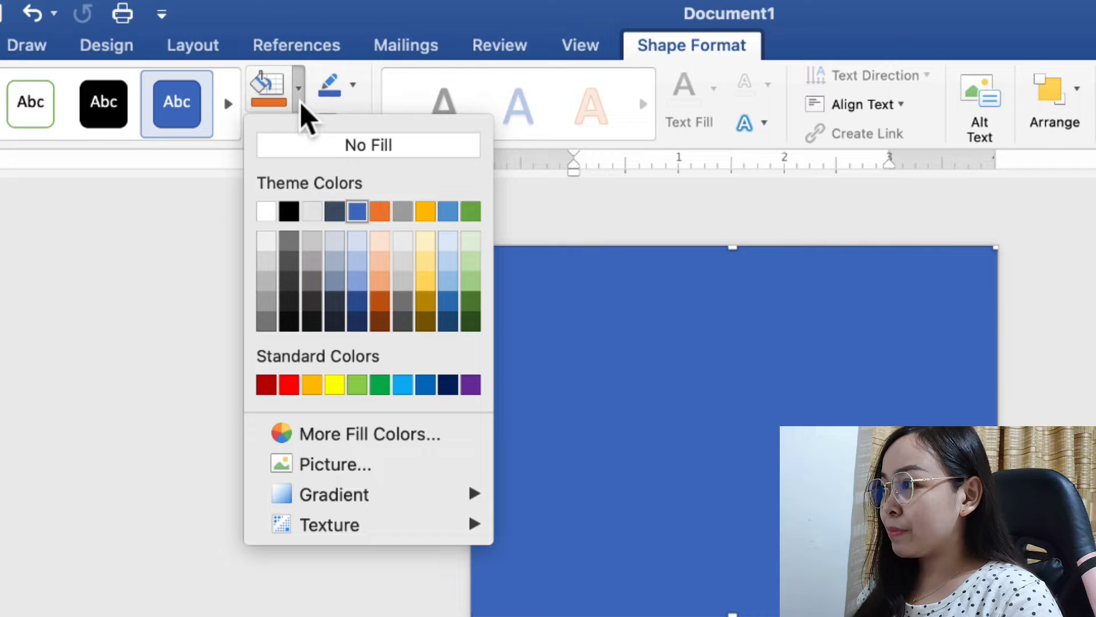
pyautogui.click(309, 147)
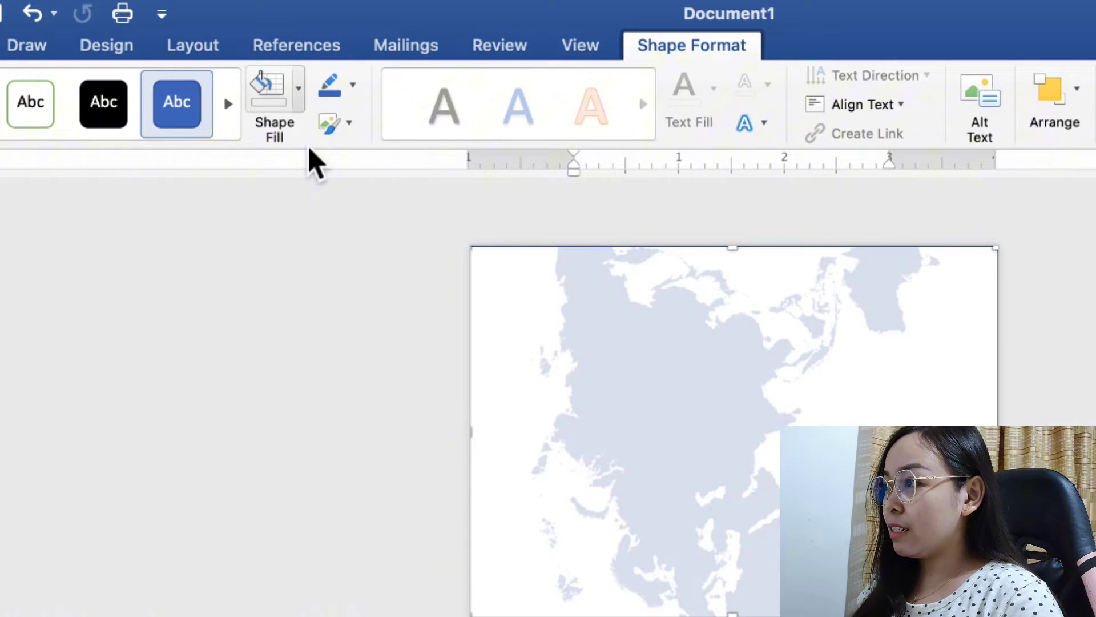
pyautogui.click(354, 88)
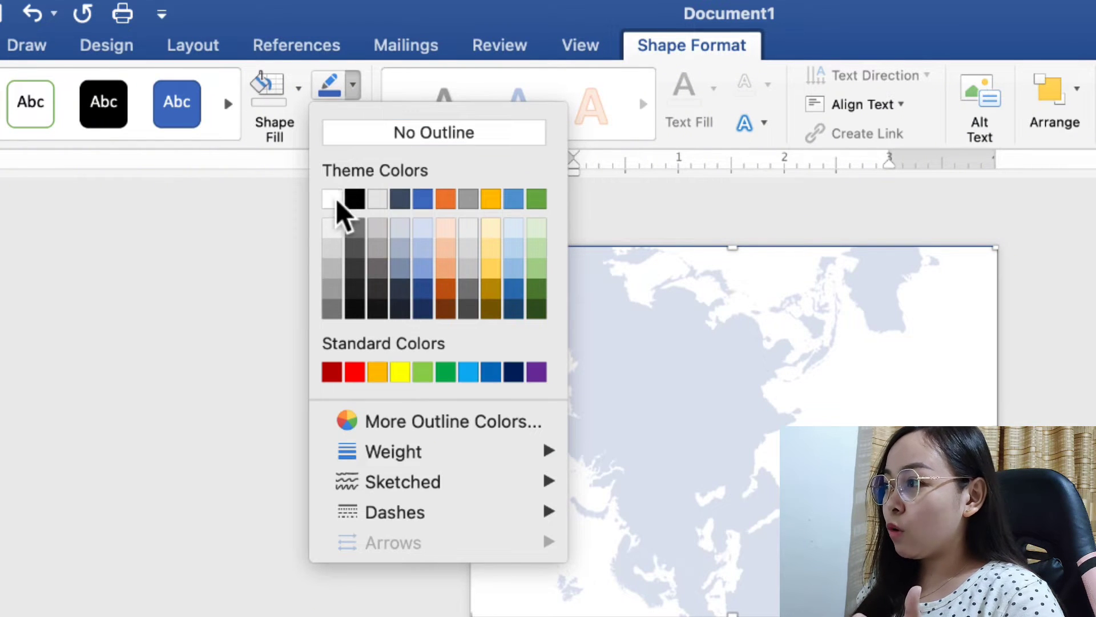
pyautogui.click(335, 264)
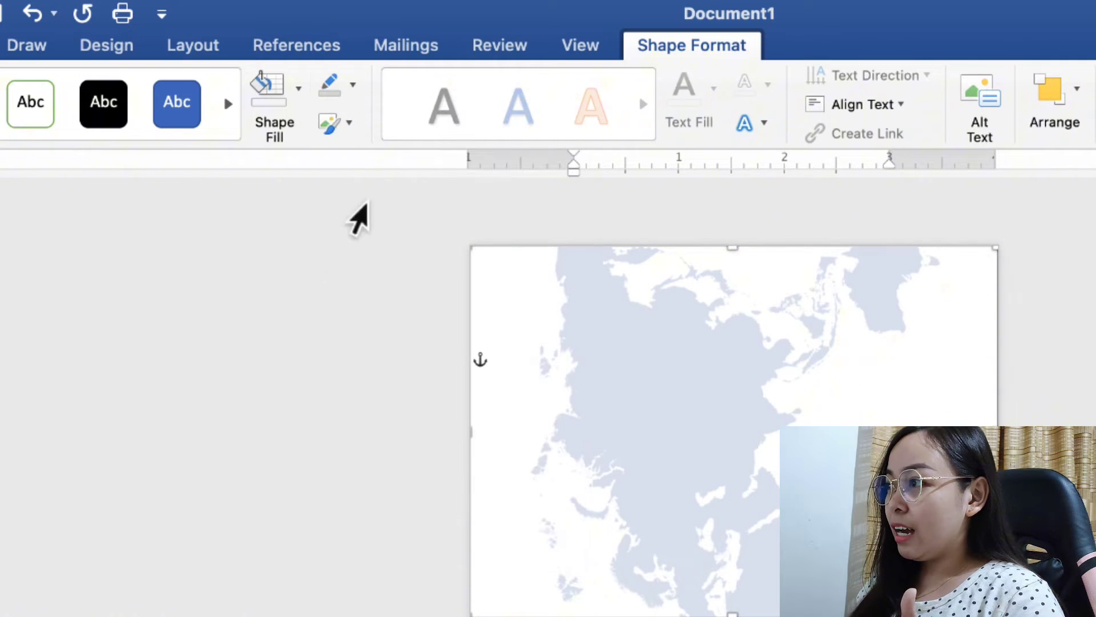
pyautogui.click(353, 90)
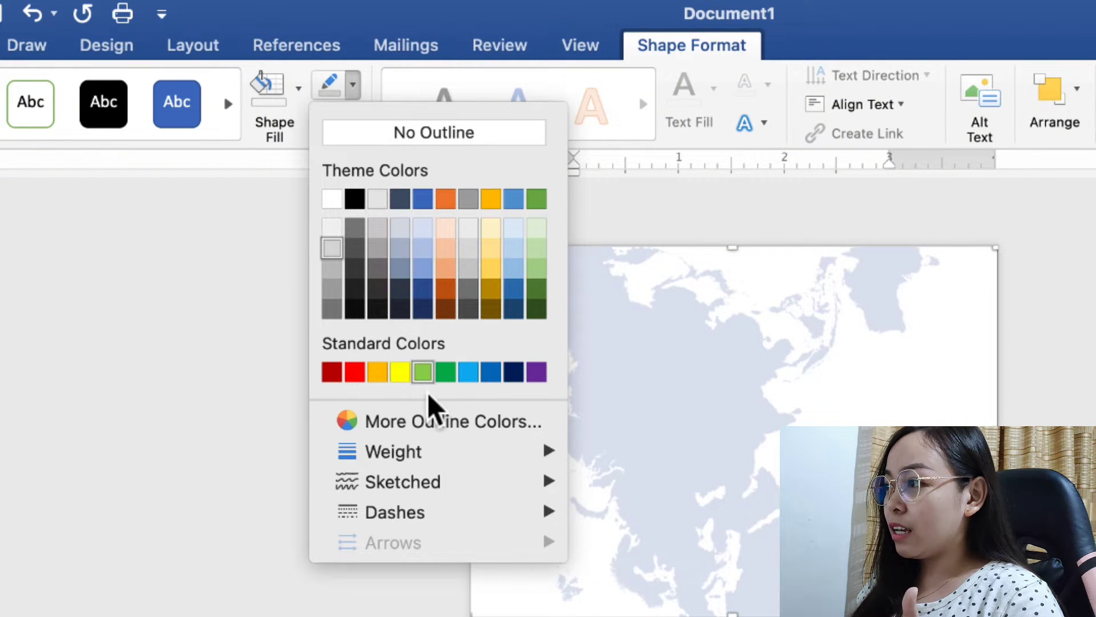
pyautogui.moveTo(448, 457)
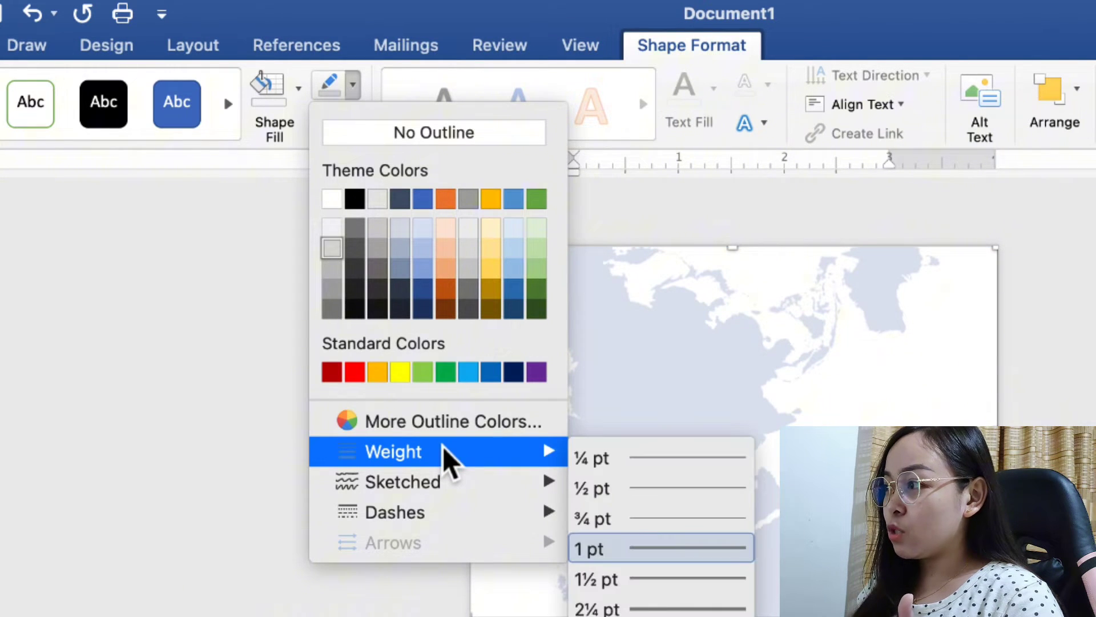
pyautogui.click(627, 458)
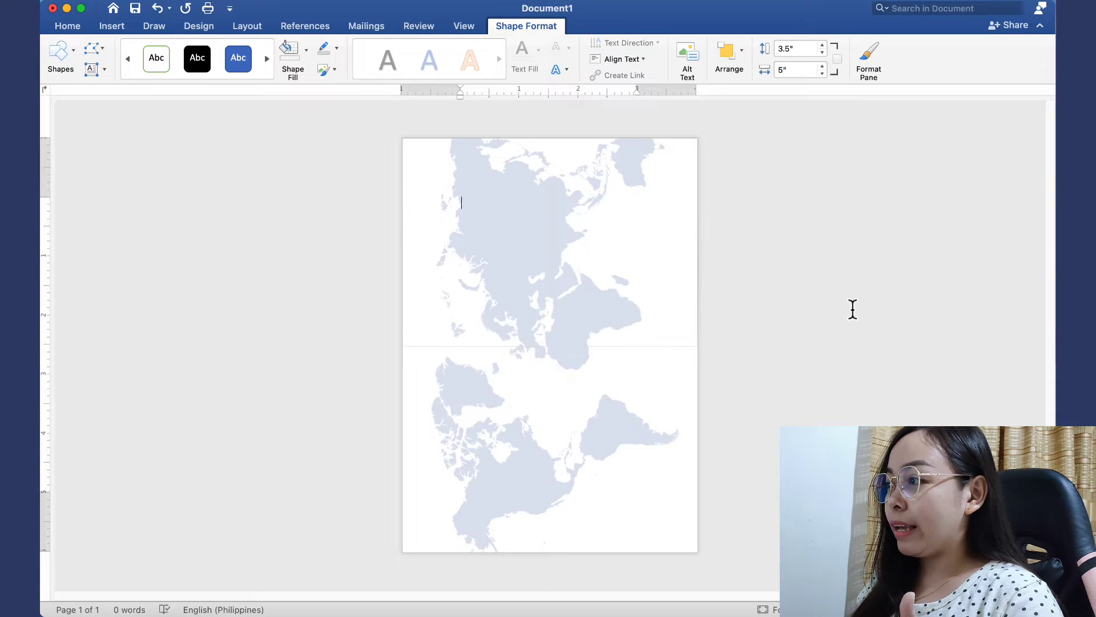
# - Draw a second rectangle about 2.4" high by 3.97" wide inside the page's upper half
pyautogui.click(568, 354)
pyautogui.scroll(5, 569, 354)
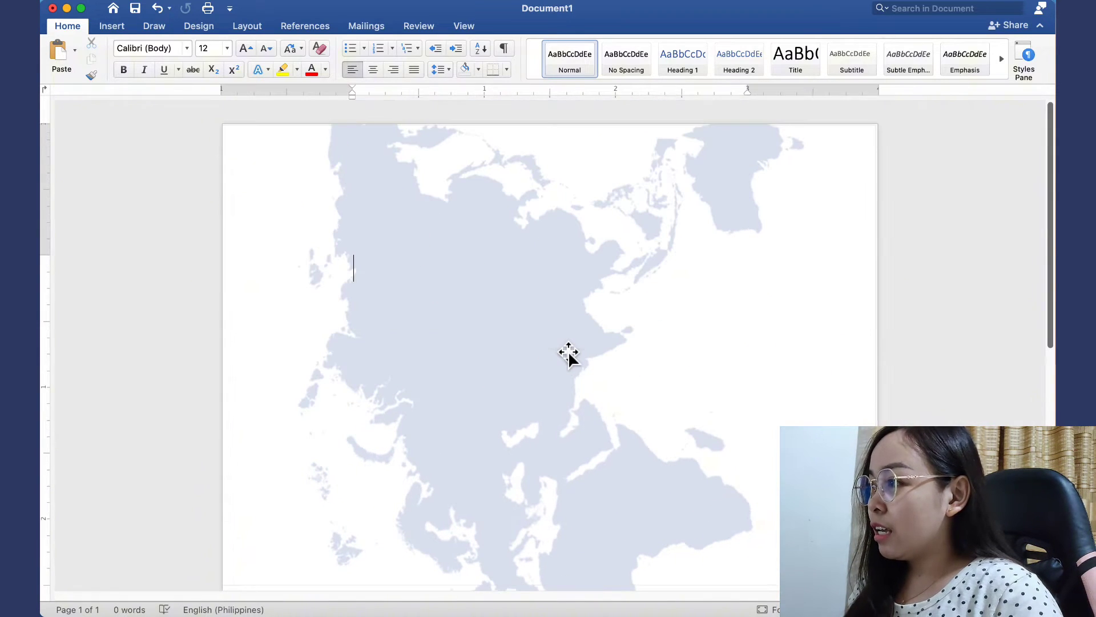
pyautogui.scroll(-5, 568, 354)
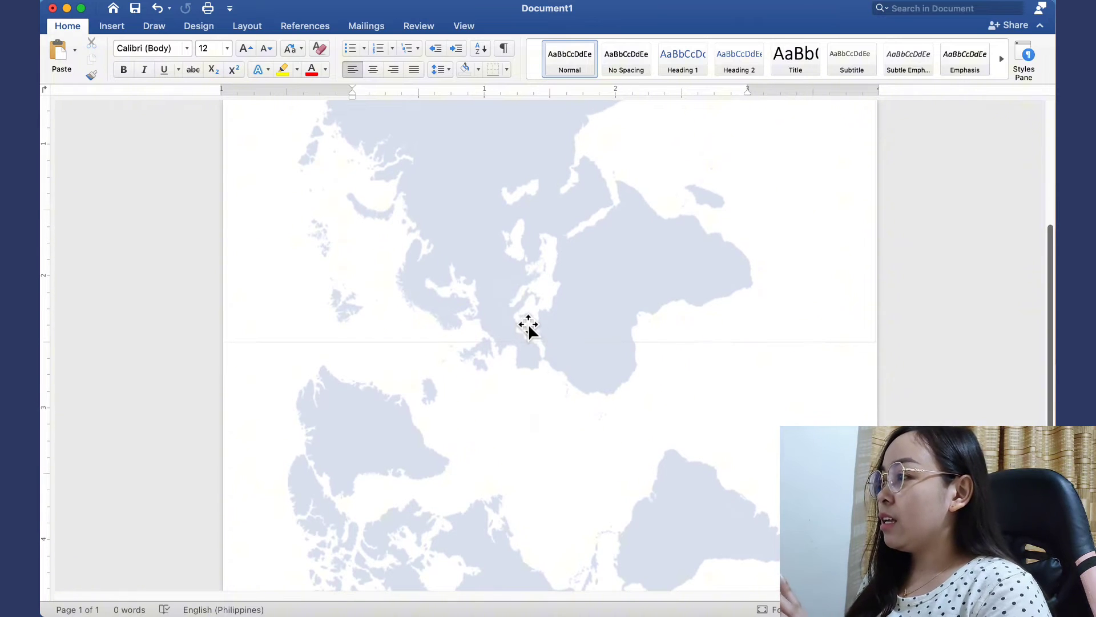
pyautogui.scroll(5, 527, 325)
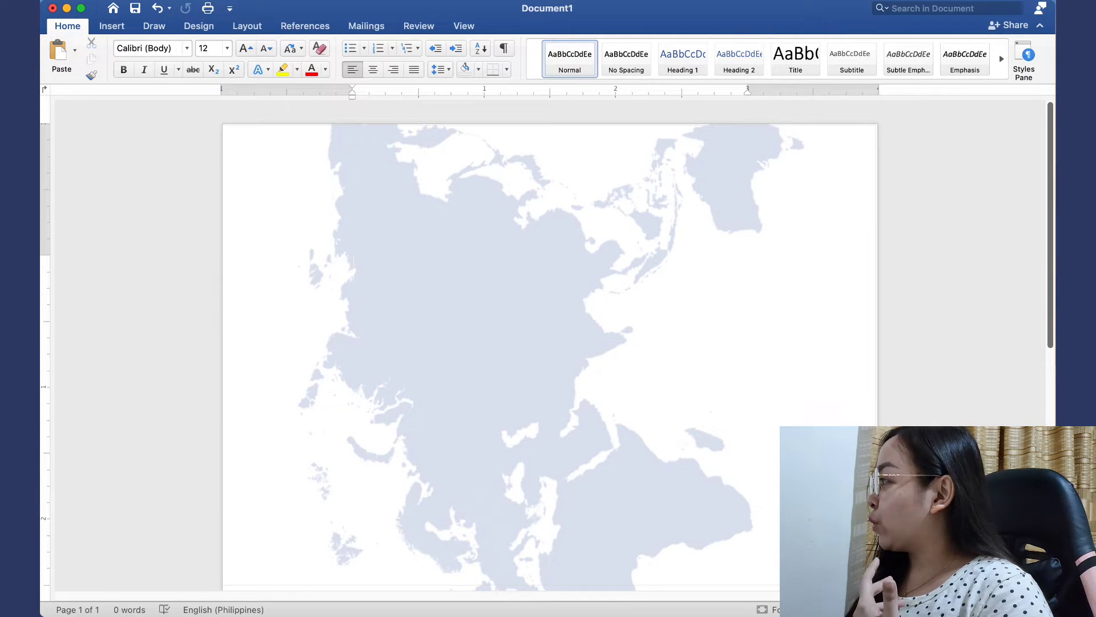
pyautogui.press('super+Tab')
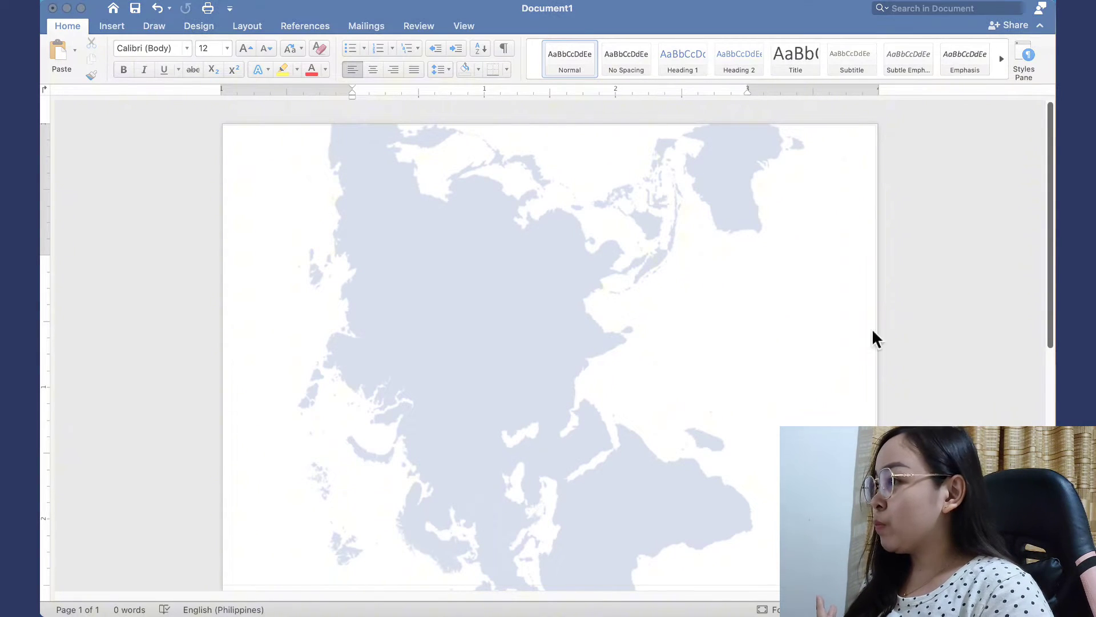
pyautogui.click(454, 266)
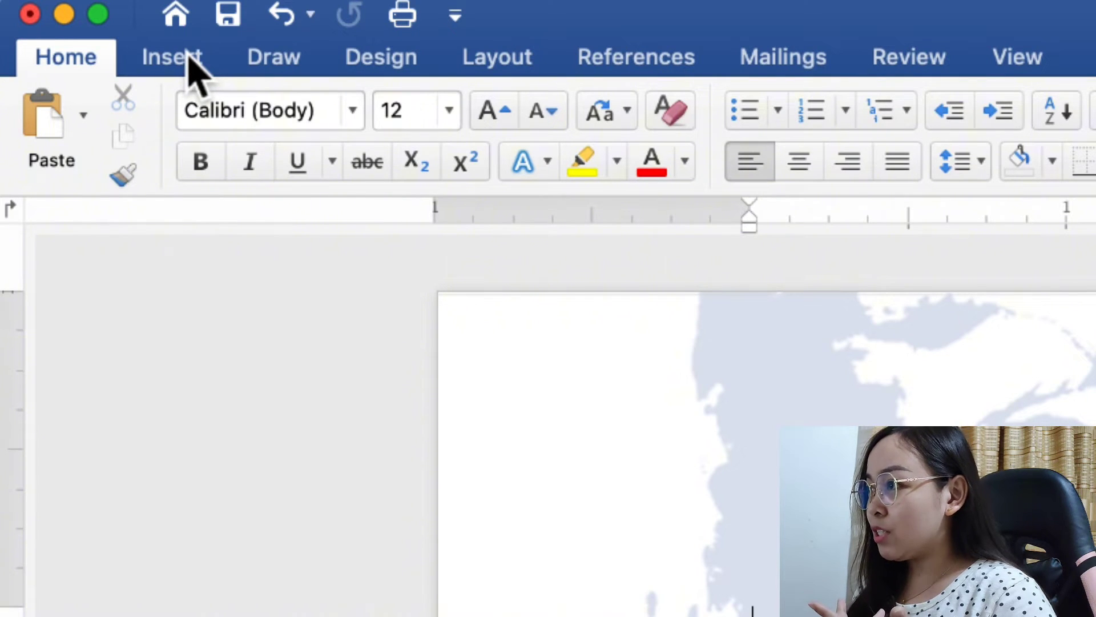
pyautogui.click(189, 58)
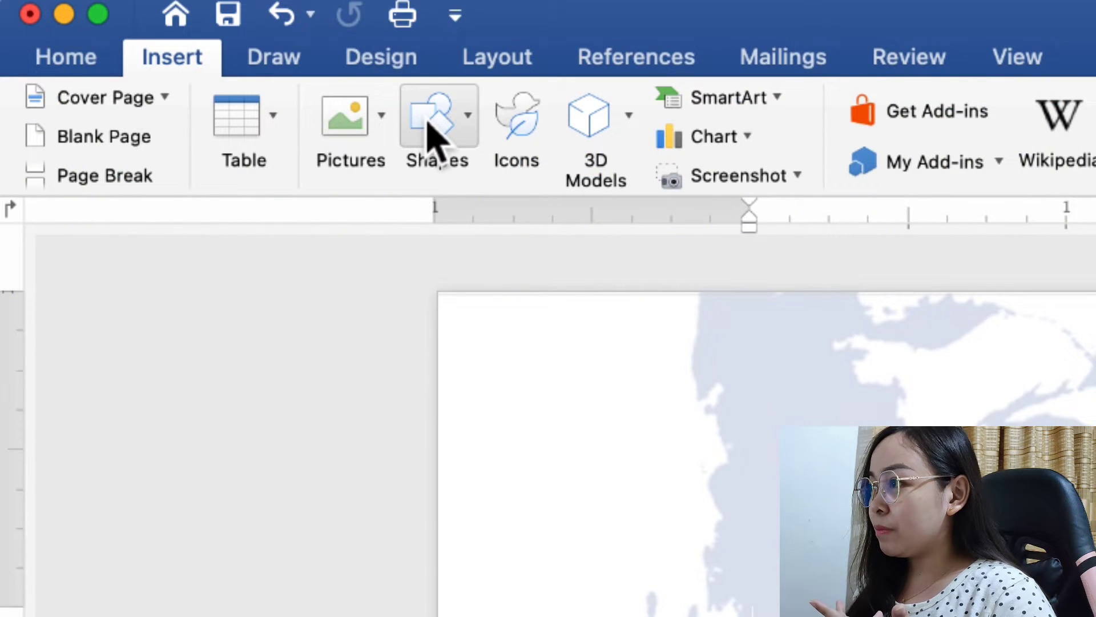
pyautogui.click(436, 137)
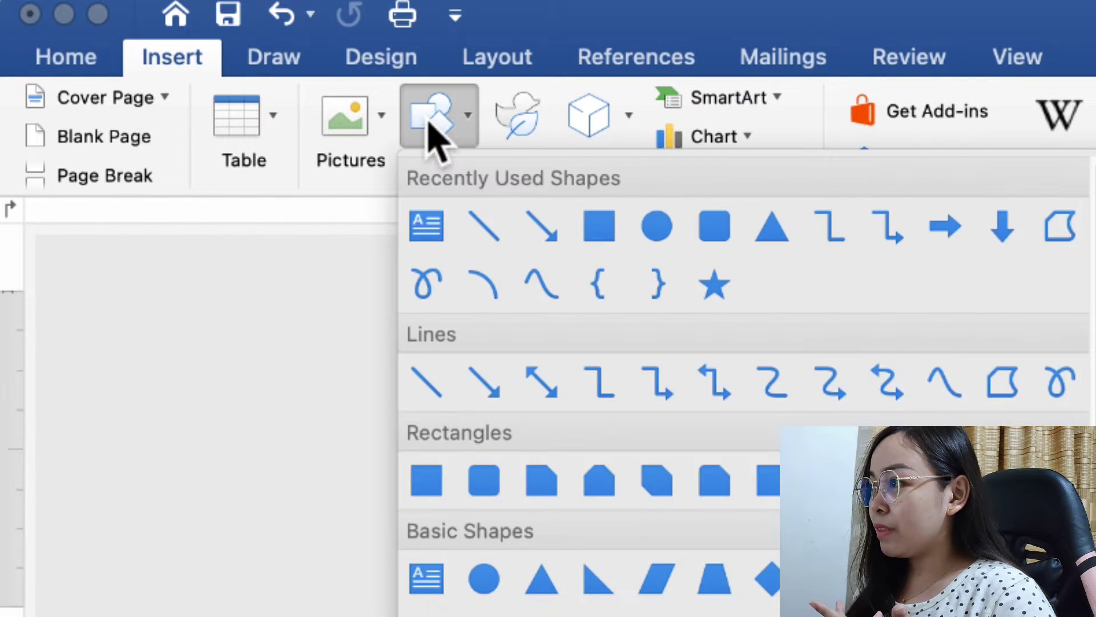
pyautogui.click(600, 229)
pyautogui.moveTo(531, 384); pyautogui.dragTo(1095, 616)
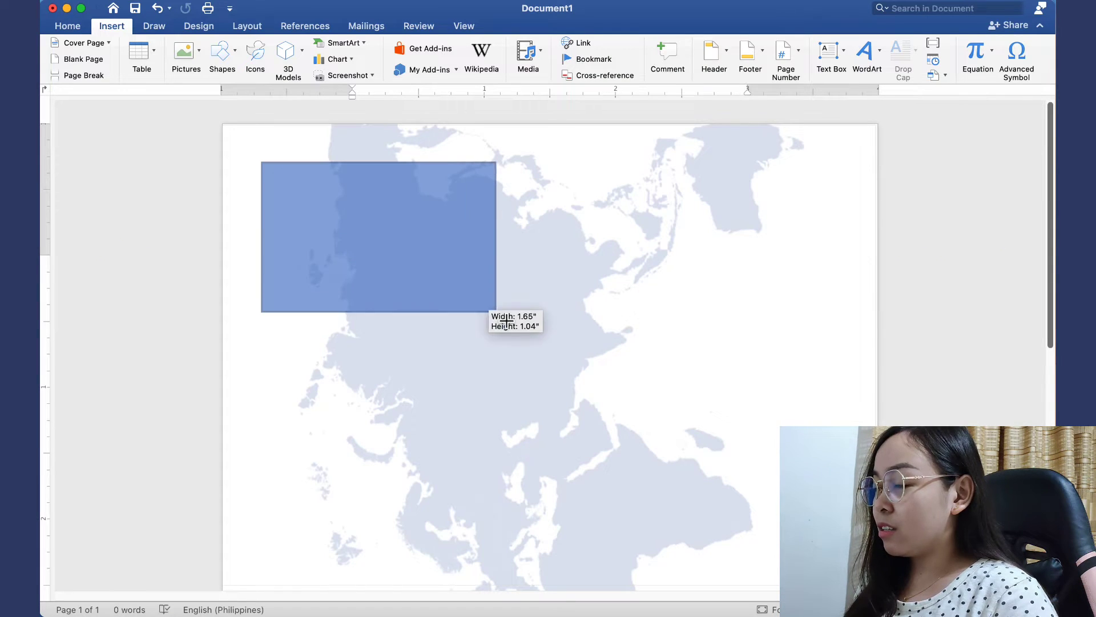
pyautogui.moveTo(507, 322)
pyautogui.mouseDown()
pyautogui.moveTo(746, 468)
pyautogui.moveTo(785, 479)
pyautogui.mouseUp()
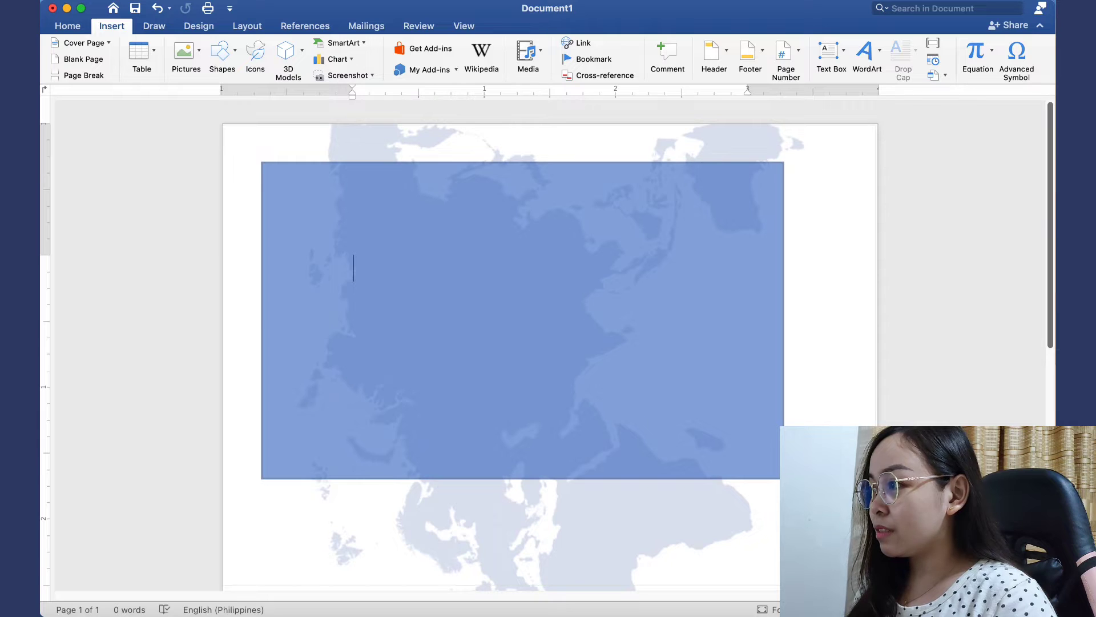
# - Add the text "PRINCIPAL SPONSORS" inside the new blue rectangle
pyautogui.rightClick(453, 283)
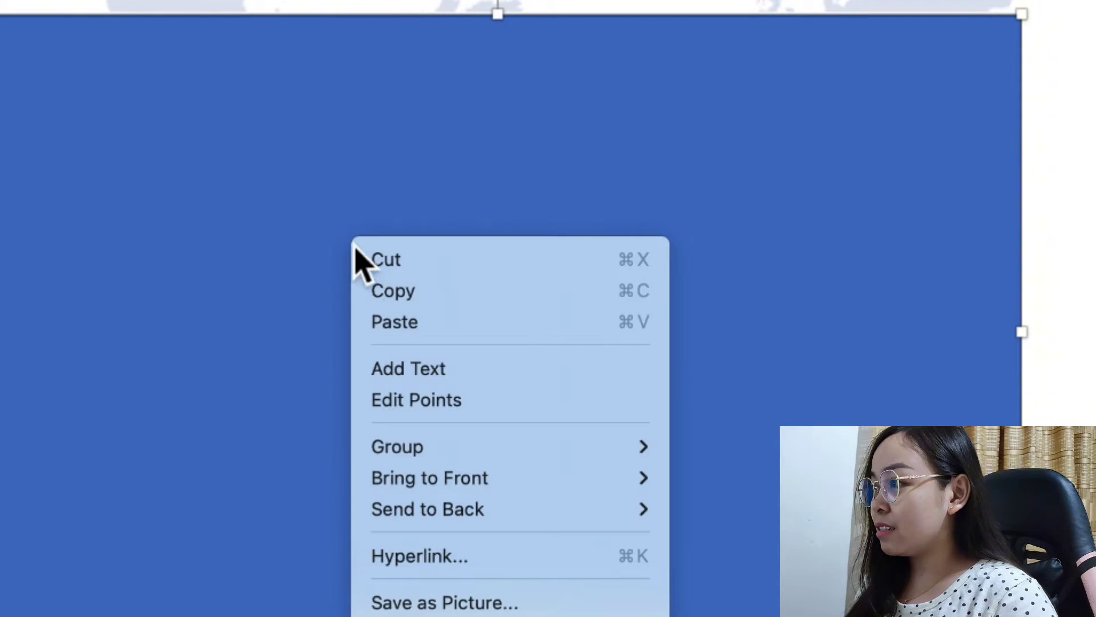
pyautogui.click(417, 378)
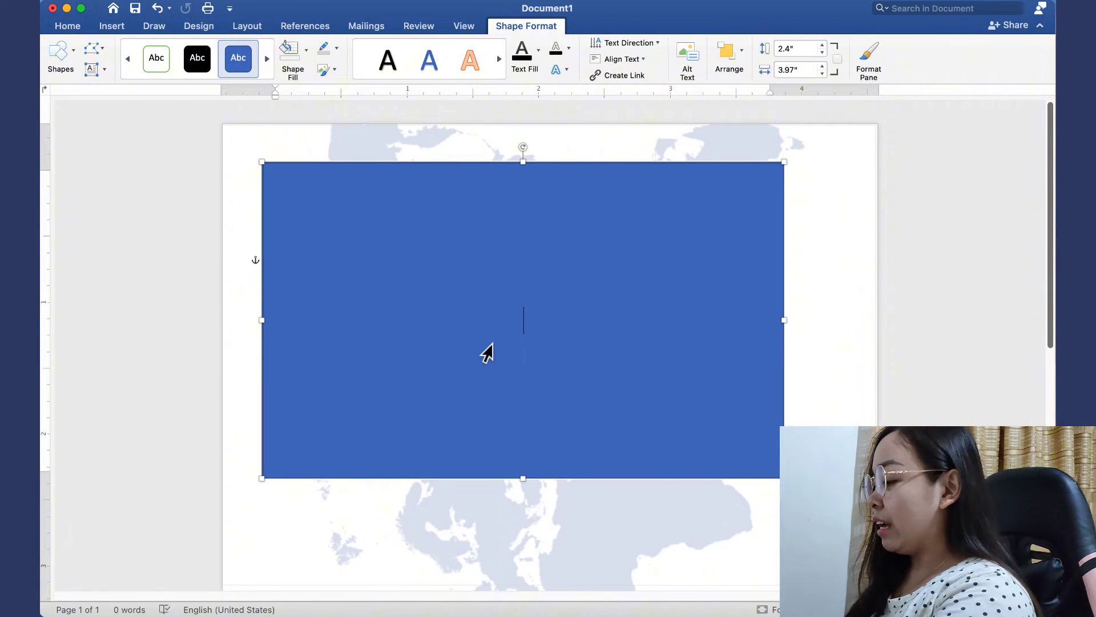
pyautogui.write('P')
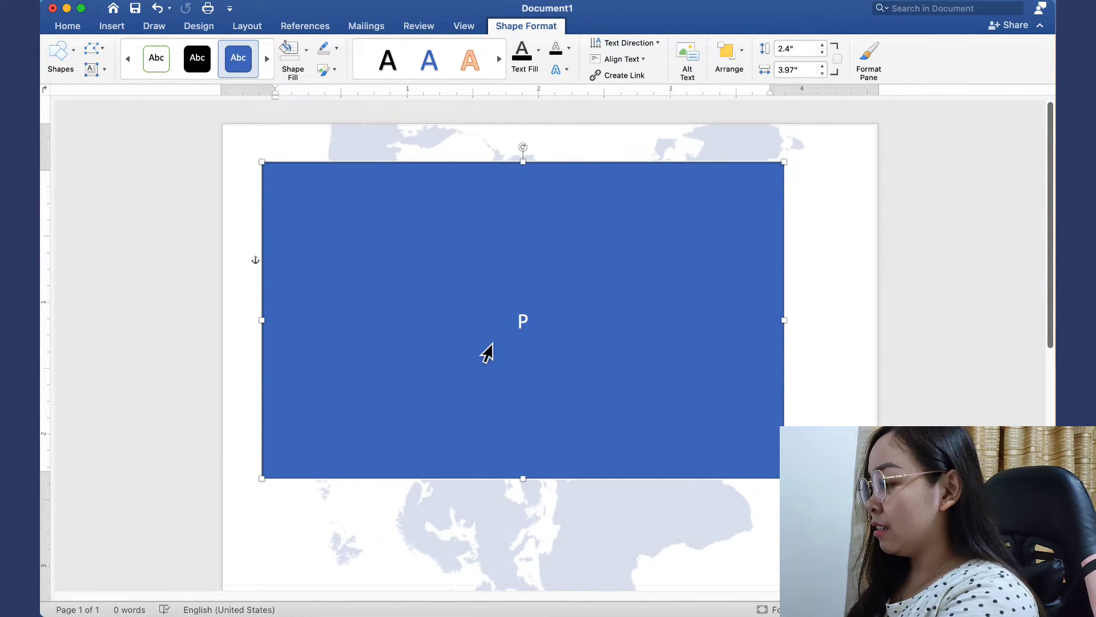
pyautogui.write('RINCIPAL')
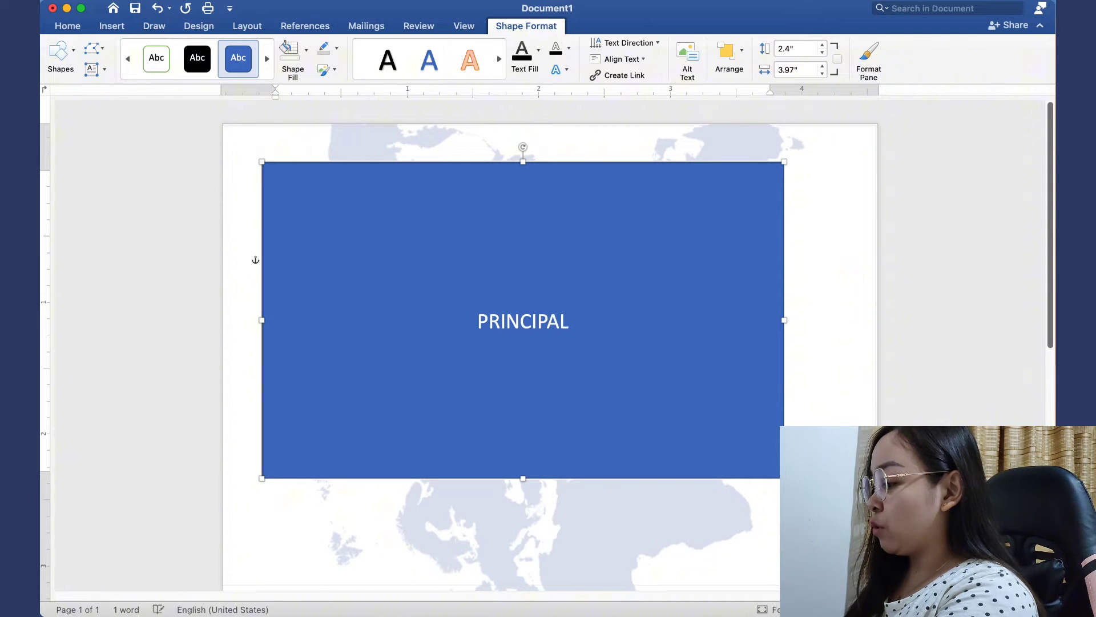
pyautogui.write(' SPONSORS')
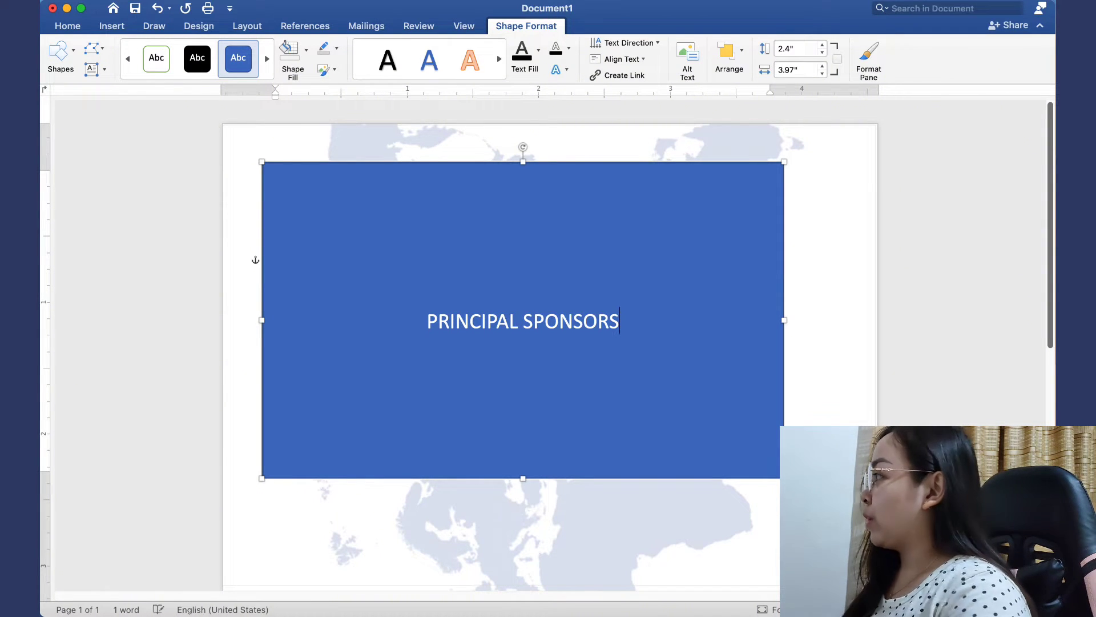
# - Select the PRINCIPAL SPONSORS text and remove both the fill and the outline of its rectangle
pyautogui.moveTo(638, 329); pyautogui.dragTo(461, 327)
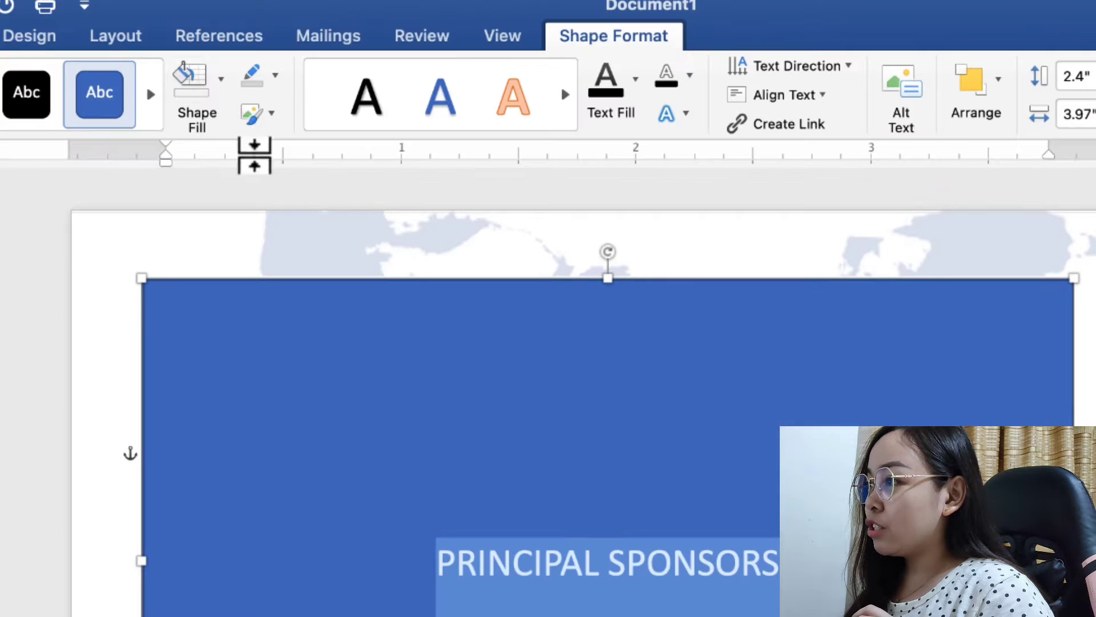
pyautogui.click(227, 97)
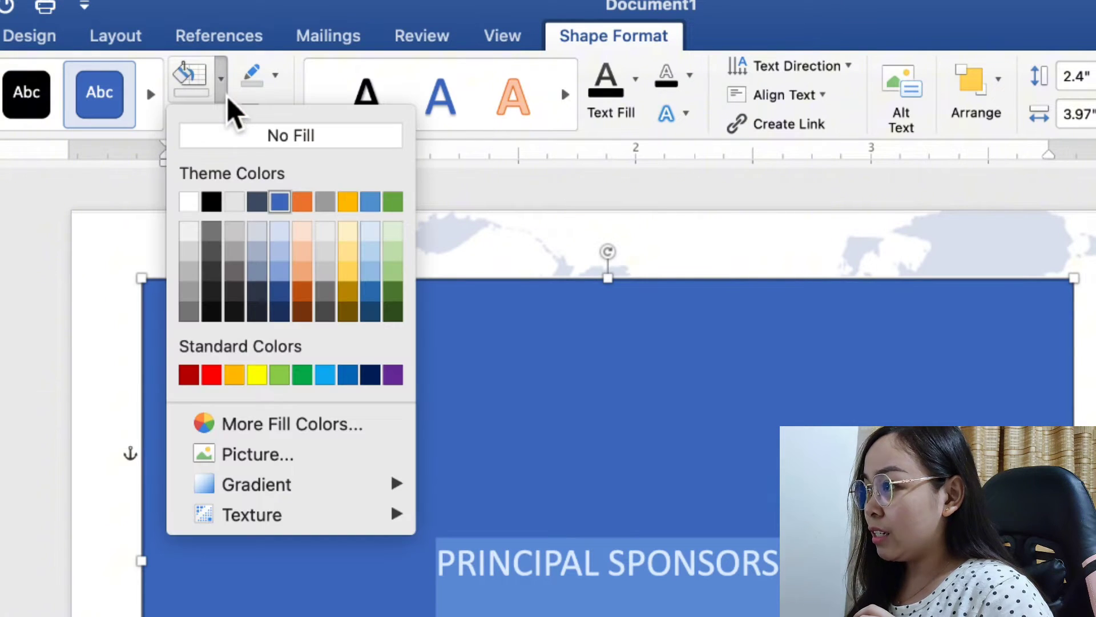
pyautogui.click(234, 137)
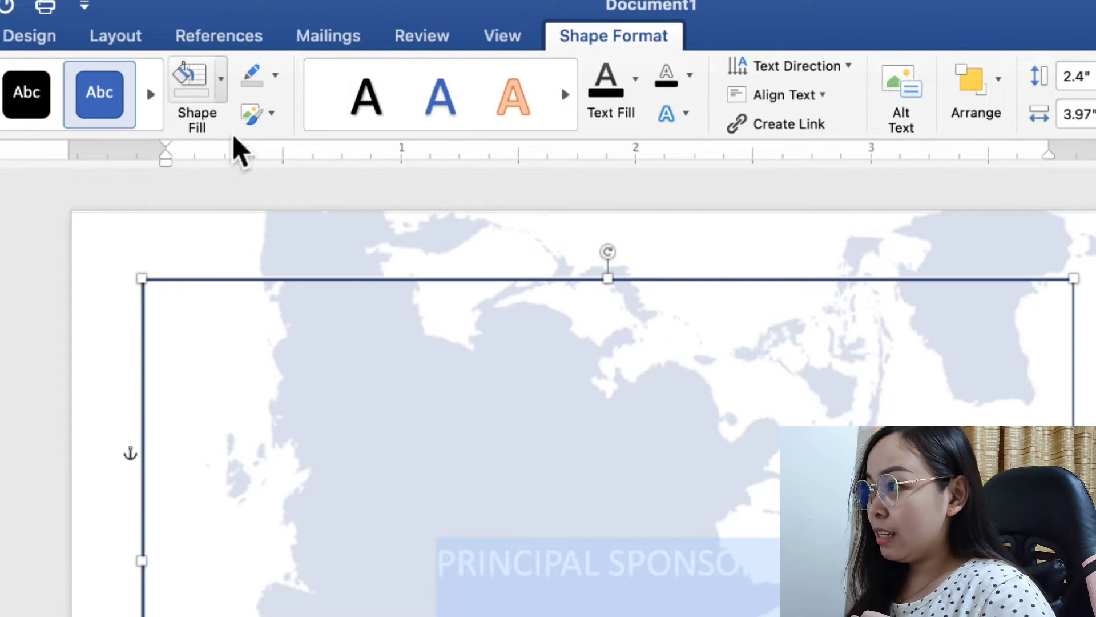
pyautogui.click(276, 78)
pyautogui.click(289, 121)
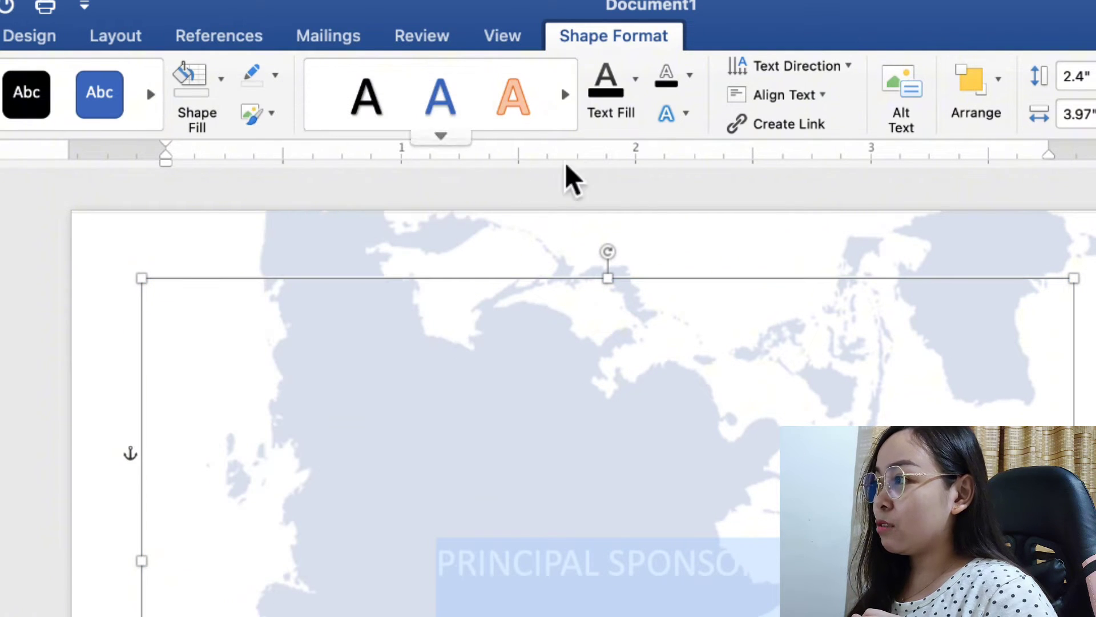
# - Format the PRINCIPAL SPONSORS text in black, bold Times New Roman
pyautogui.click(635, 80)
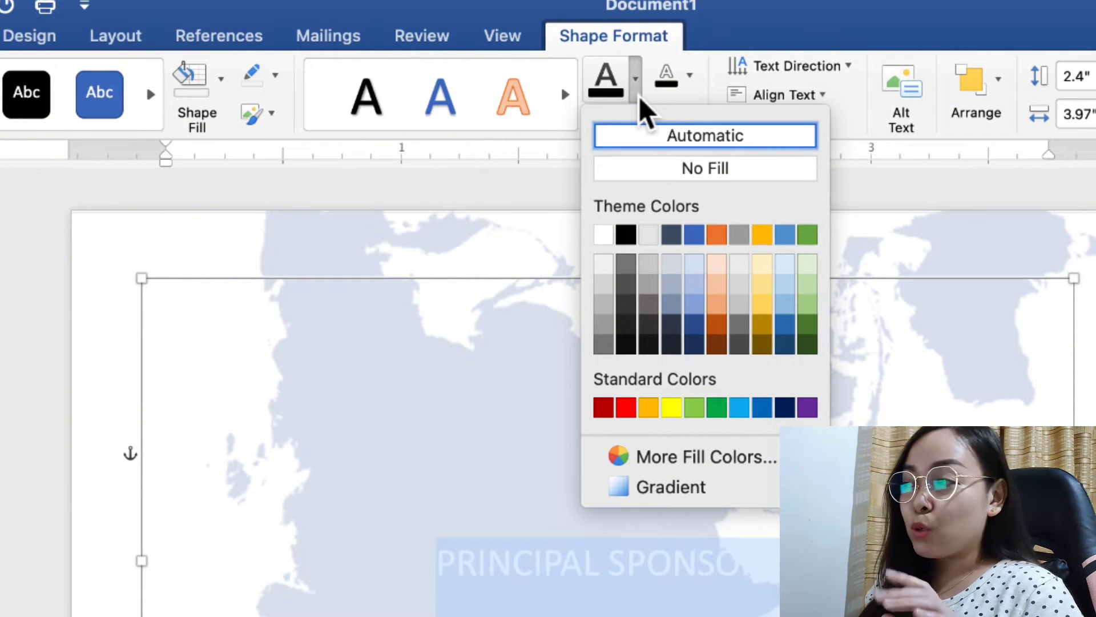
pyautogui.click(626, 234)
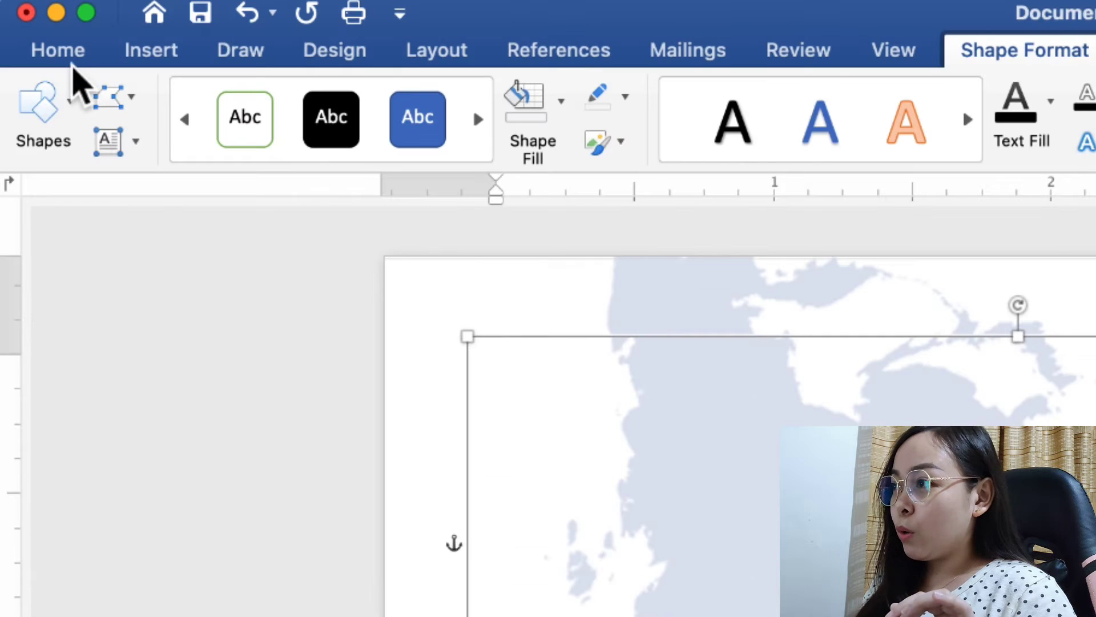
pyautogui.click(64, 57)
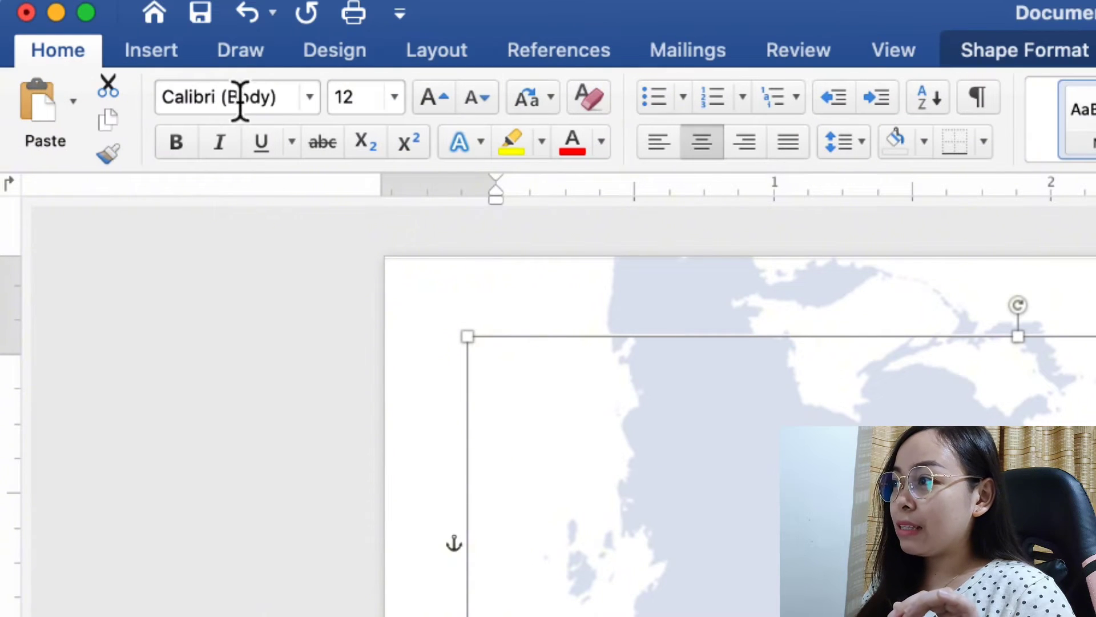
pyautogui.click(312, 102)
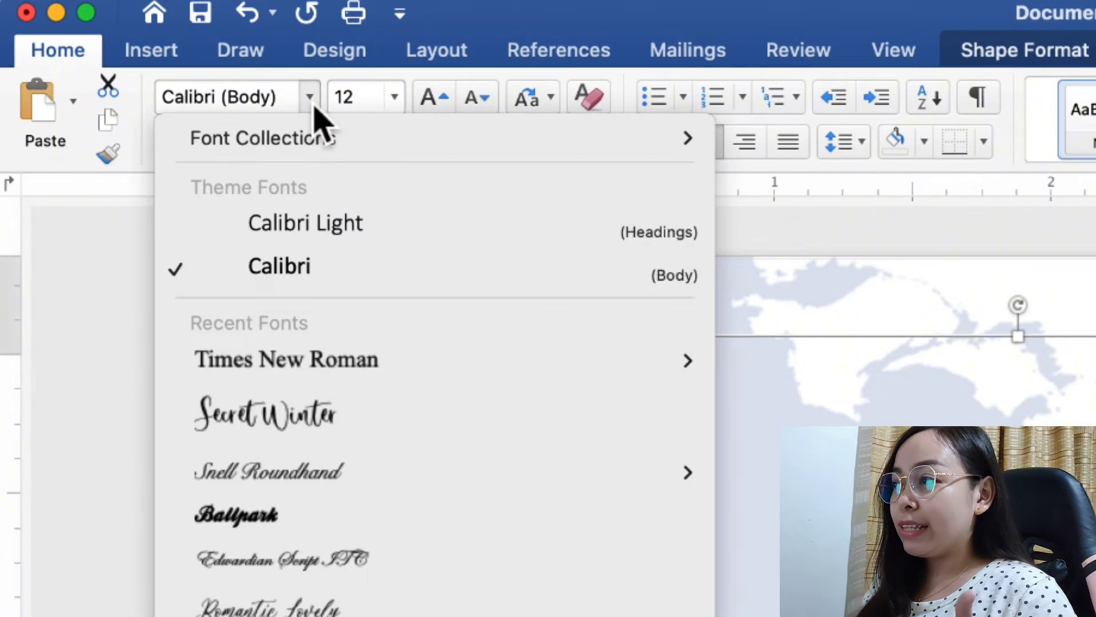
pyautogui.moveTo(340, 352)
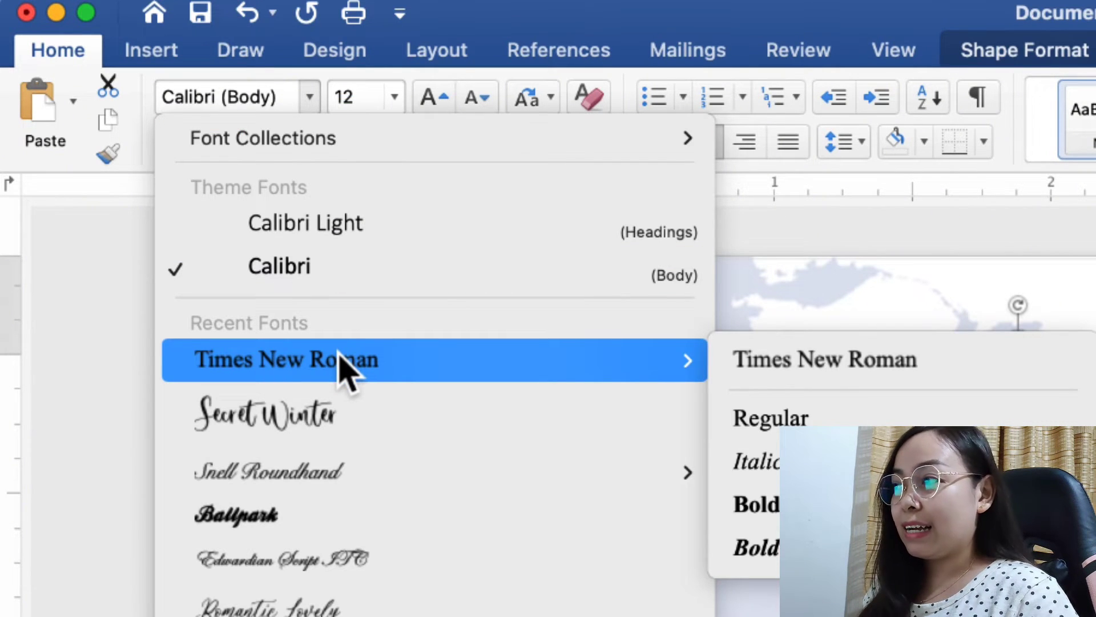
pyautogui.click(341, 358)
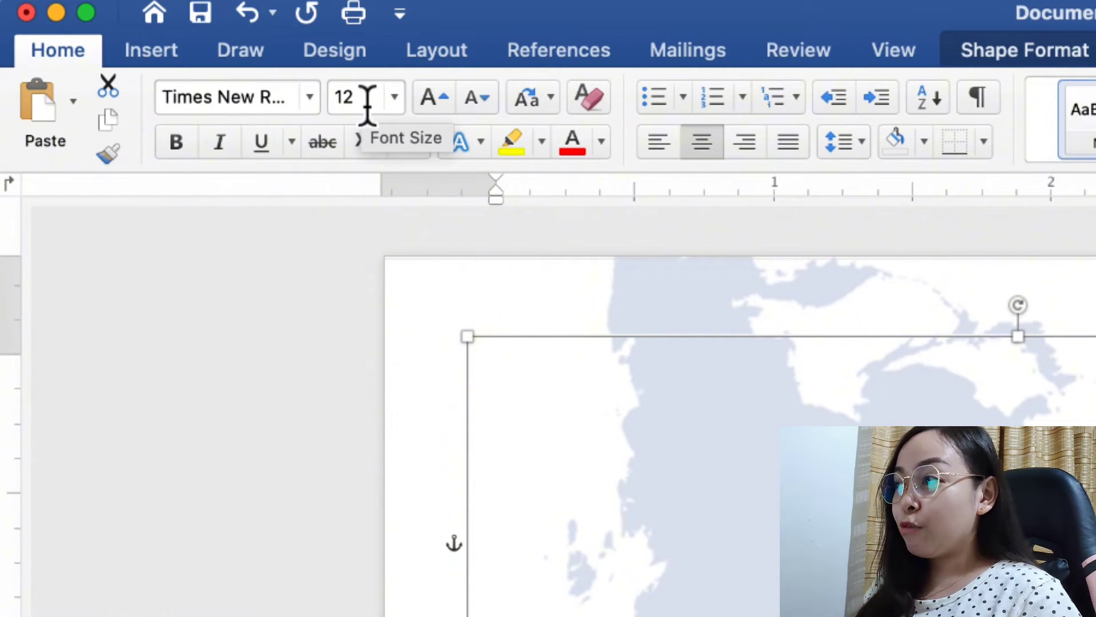
pyautogui.click(190, 152)
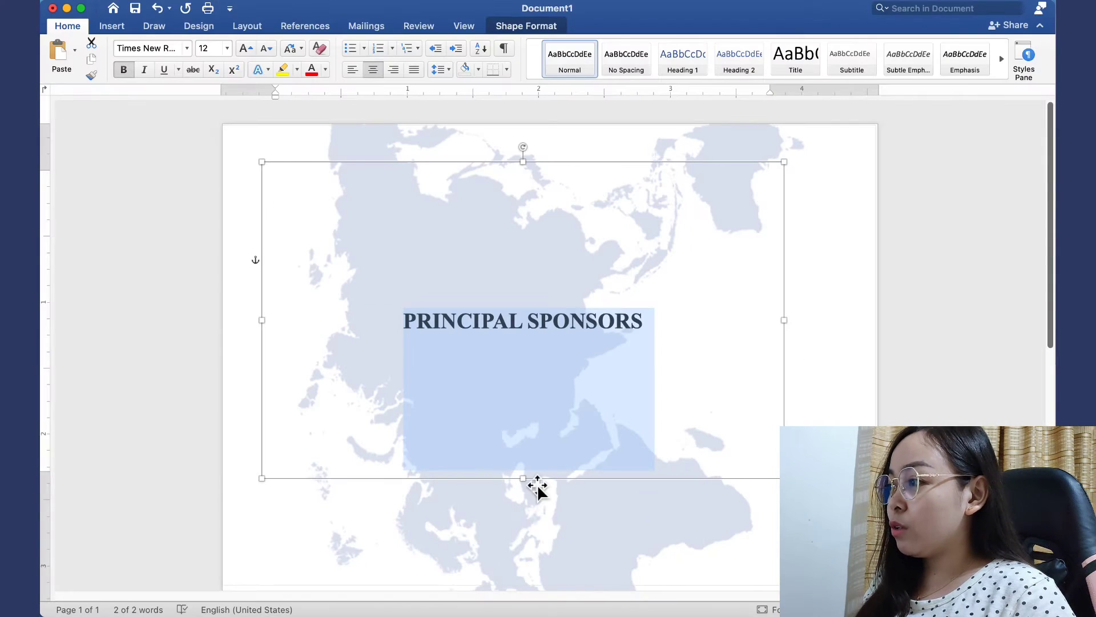
# - Shorten the PRINCIPAL SPONSORS box to a shallow strip around its text and move it up to the page's upper edge, roughly centered
pyautogui.moveTo(534, 489); pyautogui.dragTo(542, 240)
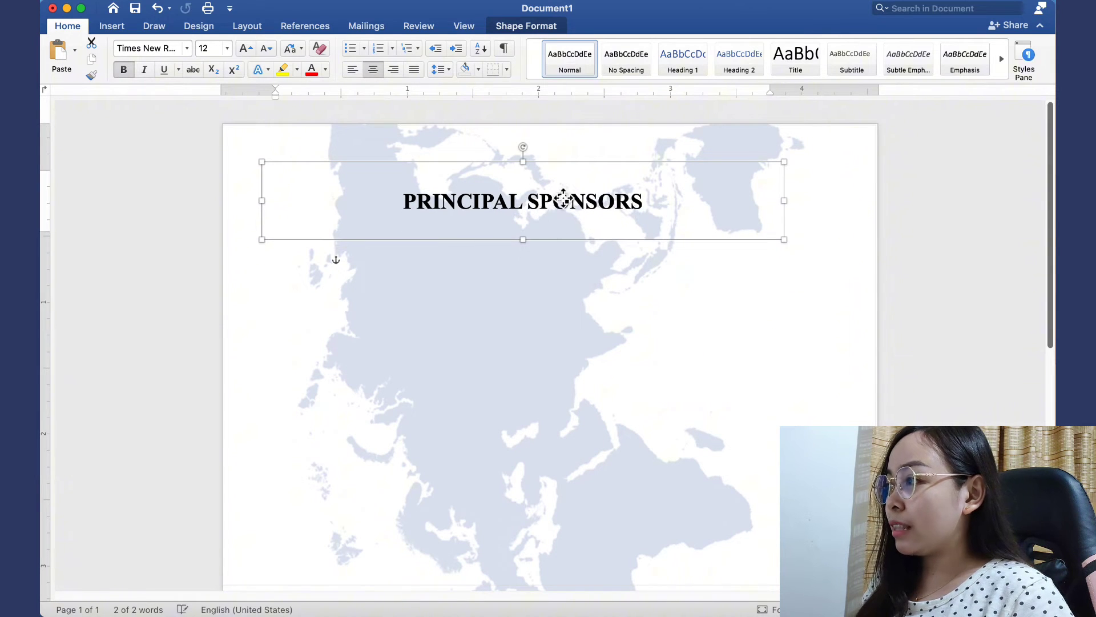
pyautogui.moveTo(563, 196); pyautogui.dragTo(577, 180)
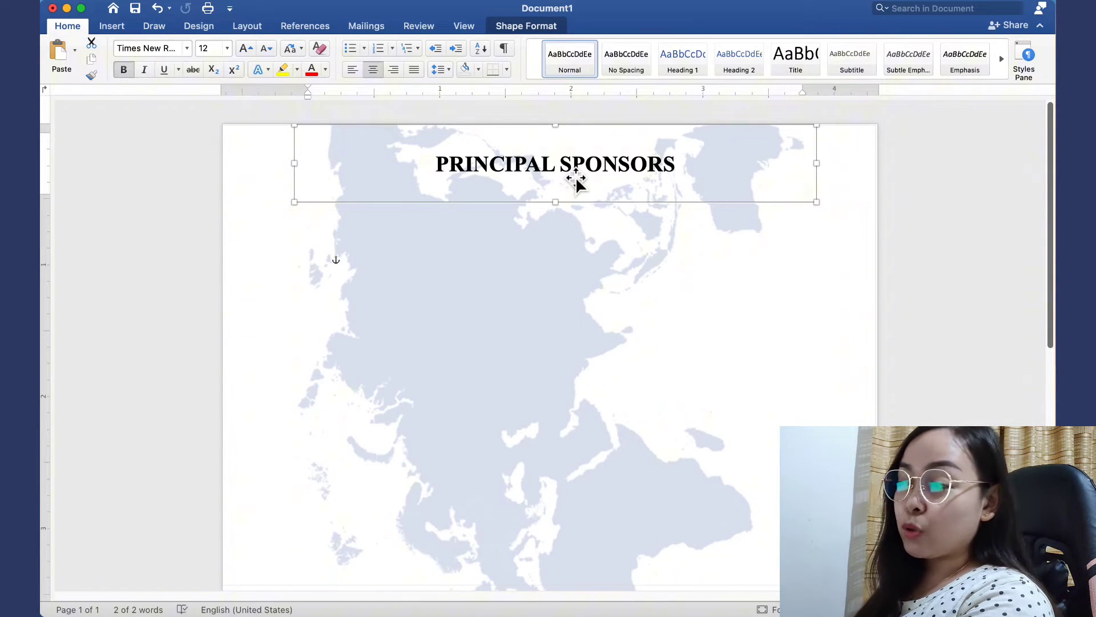
# - Place a copy of the PRINCIPAL SPONSORS box below the original and make its text non-bold at size 9
pyautogui.press('super+v')
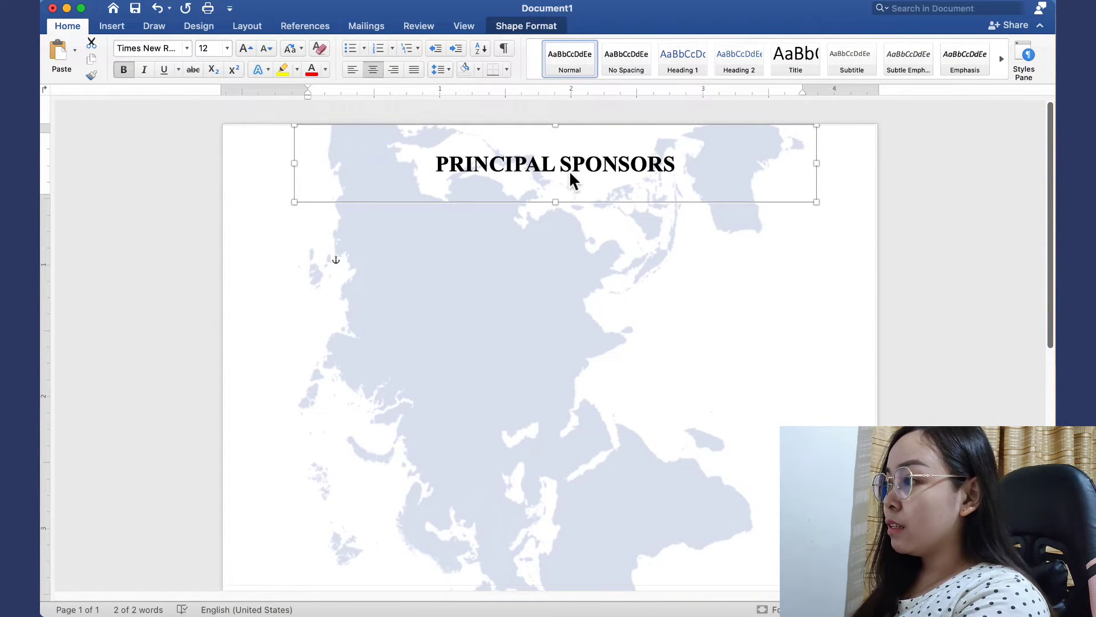
pyautogui.moveTo(578, 183); pyautogui.dragTo(558, 262)
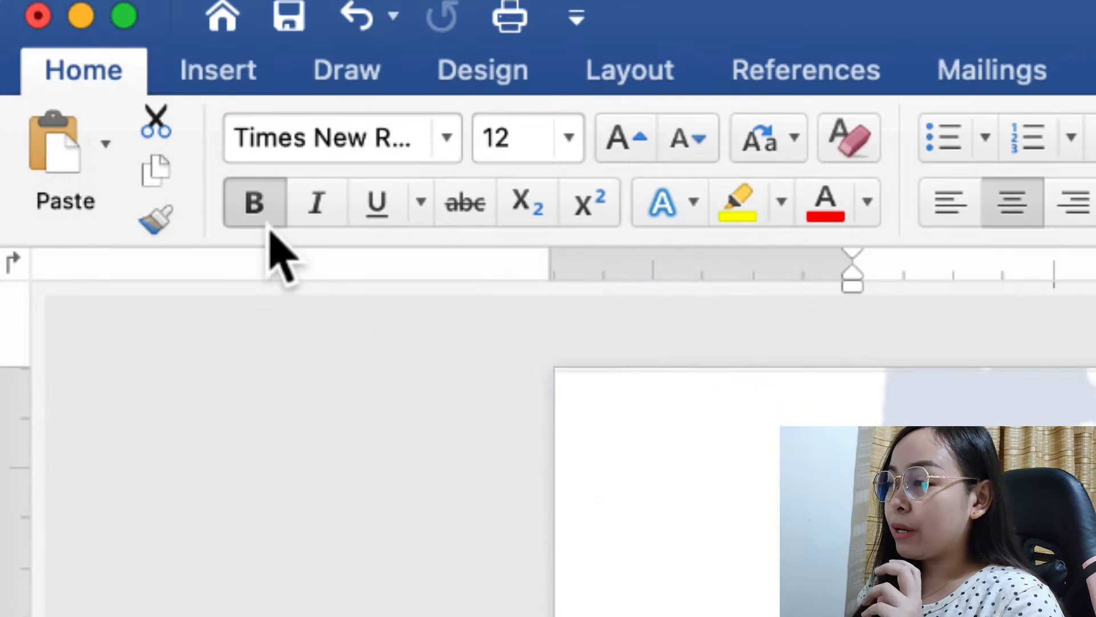
pyautogui.click(266, 224)
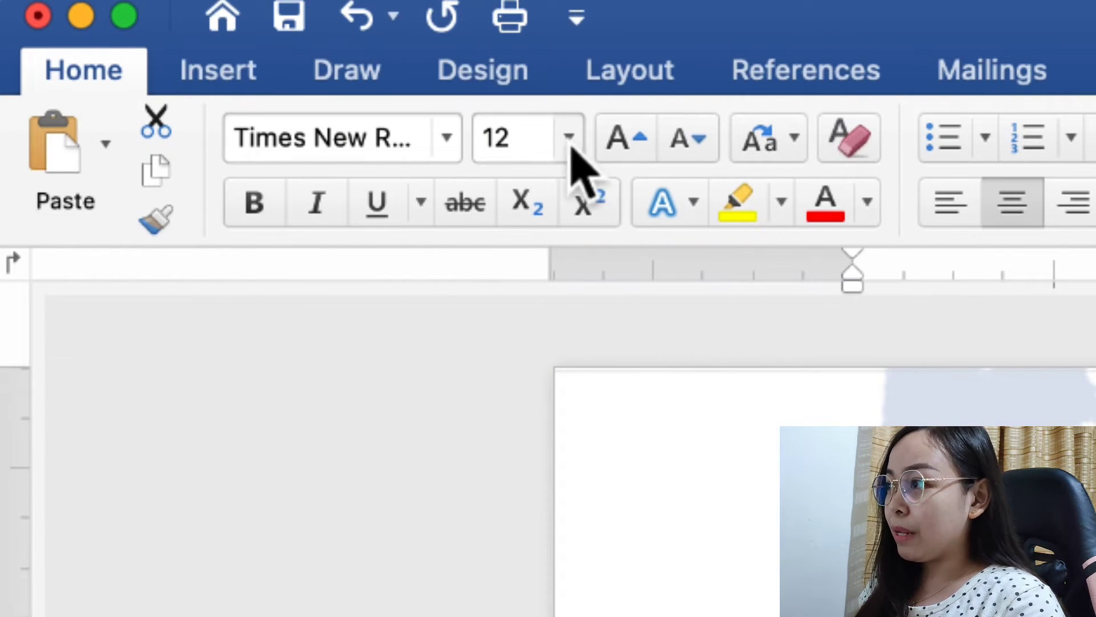
pyautogui.click(516, 142)
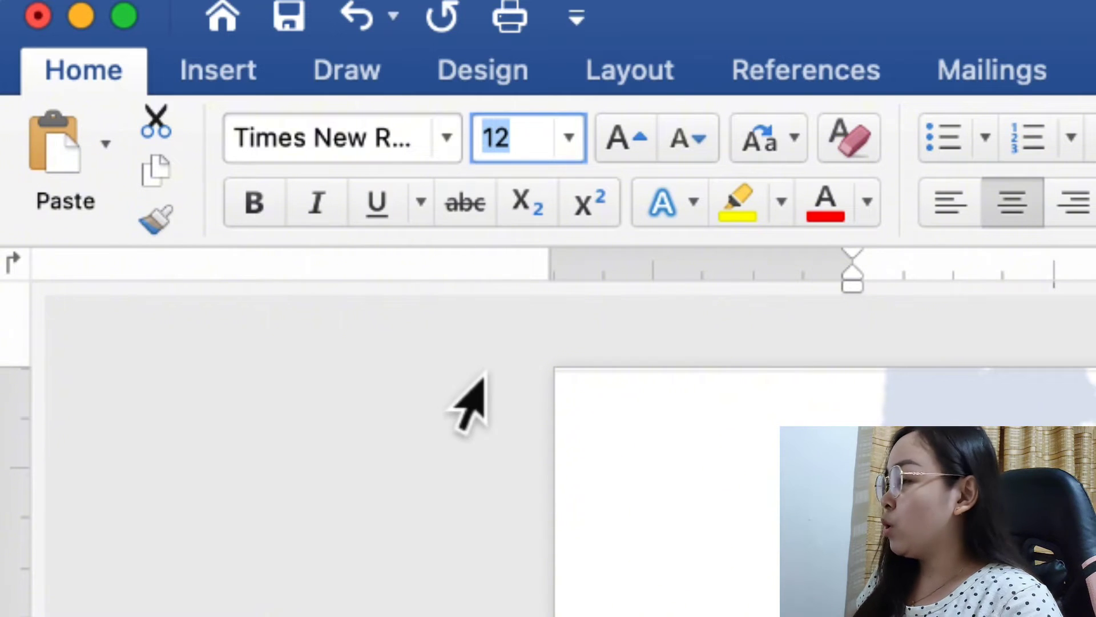
pyautogui.write('9')
pyautogui.press('Return')
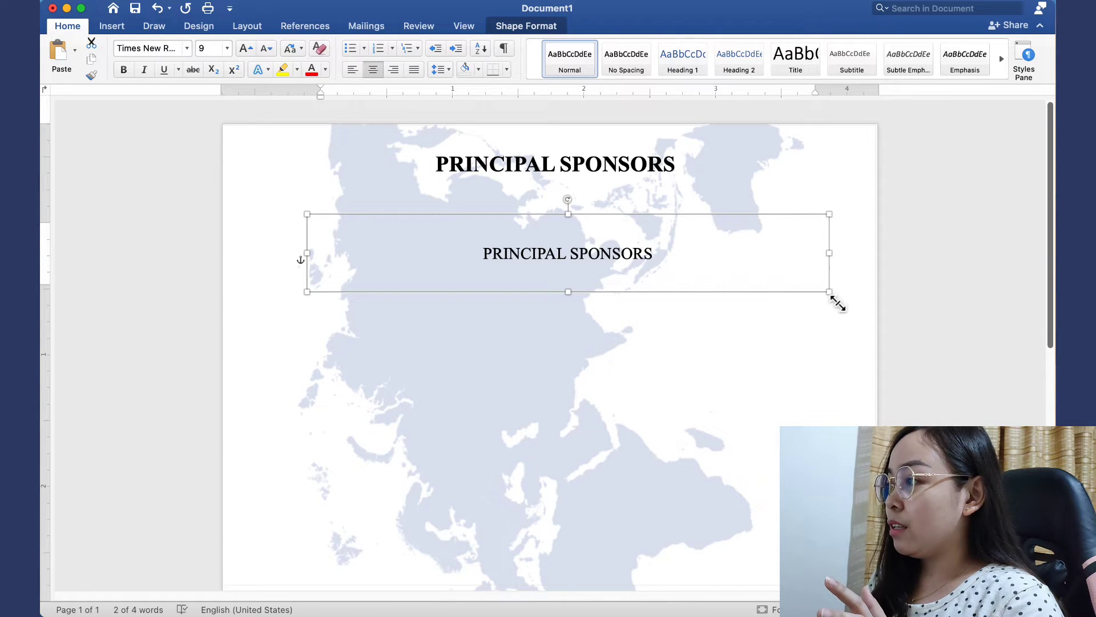
# - Make the copied box narrower and much taller, and replace its text with five lines of a male sponsor's name, each prefixed "Mr."
pyautogui.moveTo(837, 303); pyautogui.dragTo(684, 498)
pyautogui.press('super+a')
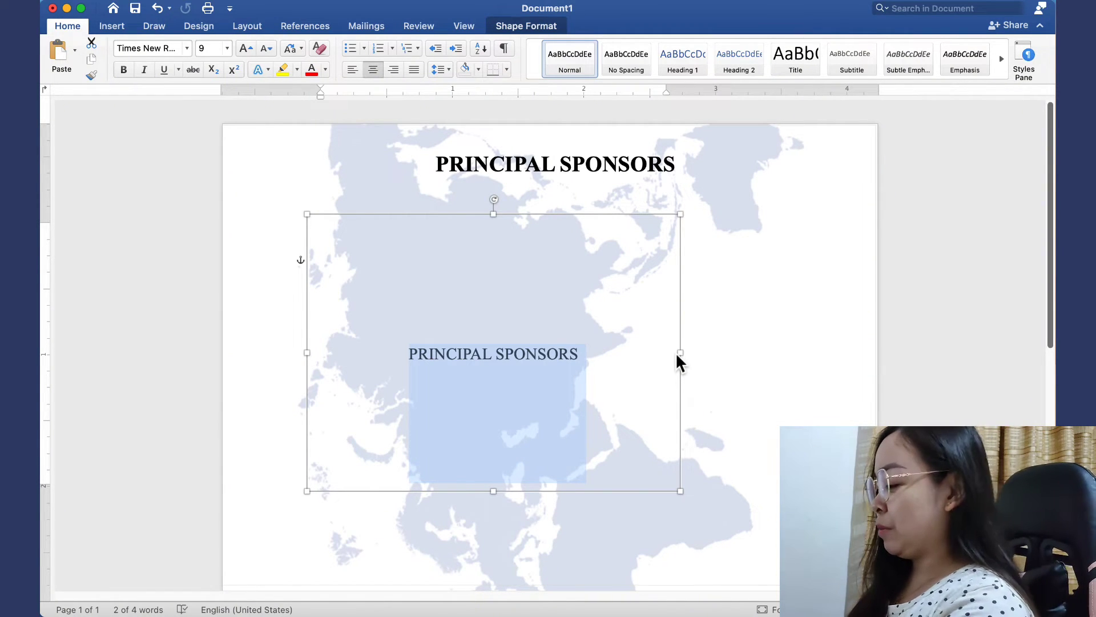
pyautogui.write('Mr. Ken Aquino')
pyautogui.press('Return')
pyautogui.write('Mr. Ken Aquino')
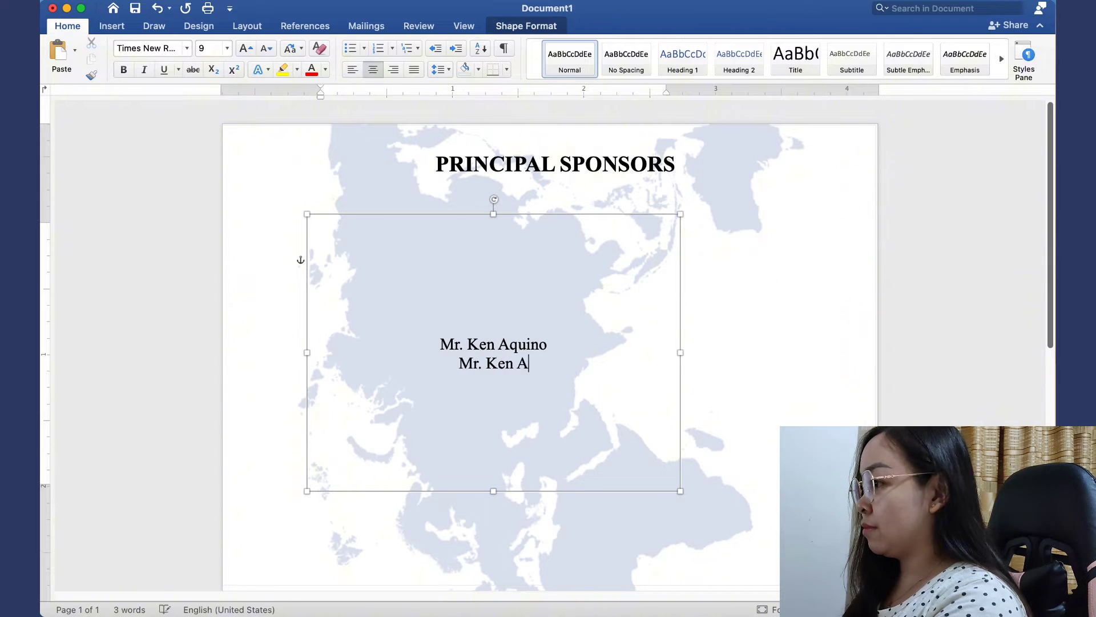
pyautogui.press('Return')
pyautogui.write('Mr. Ken Aquino')
pyautogui.press('Return')
pyautogui.write('Mr. Ken Aquino')
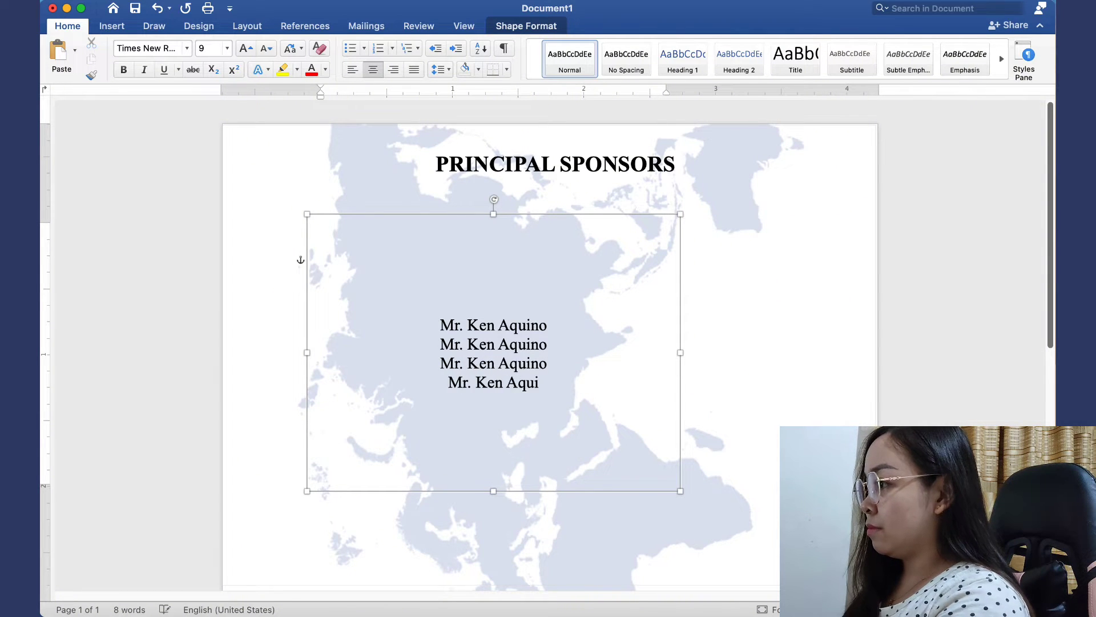
pyautogui.press('Return')
pyautogui.write('Mr. Ken Aquino')
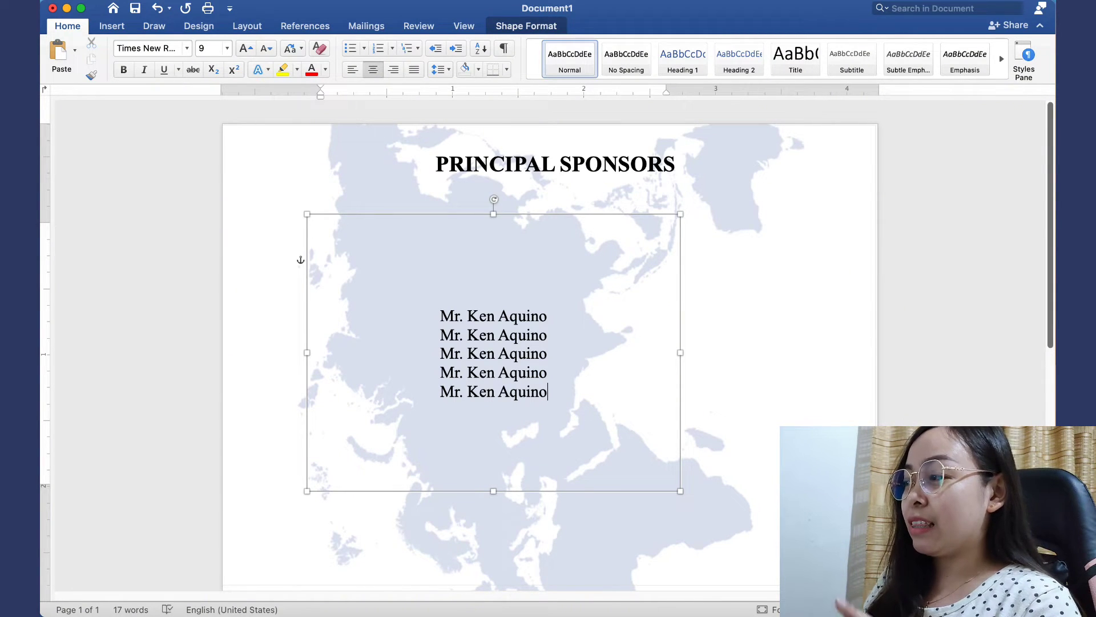
# - Leave a blank line under the sponsor names and add the heading "BEST MAN" with the best man's name below it
pyautogui.press('Return')
pyautogui.press('Return')
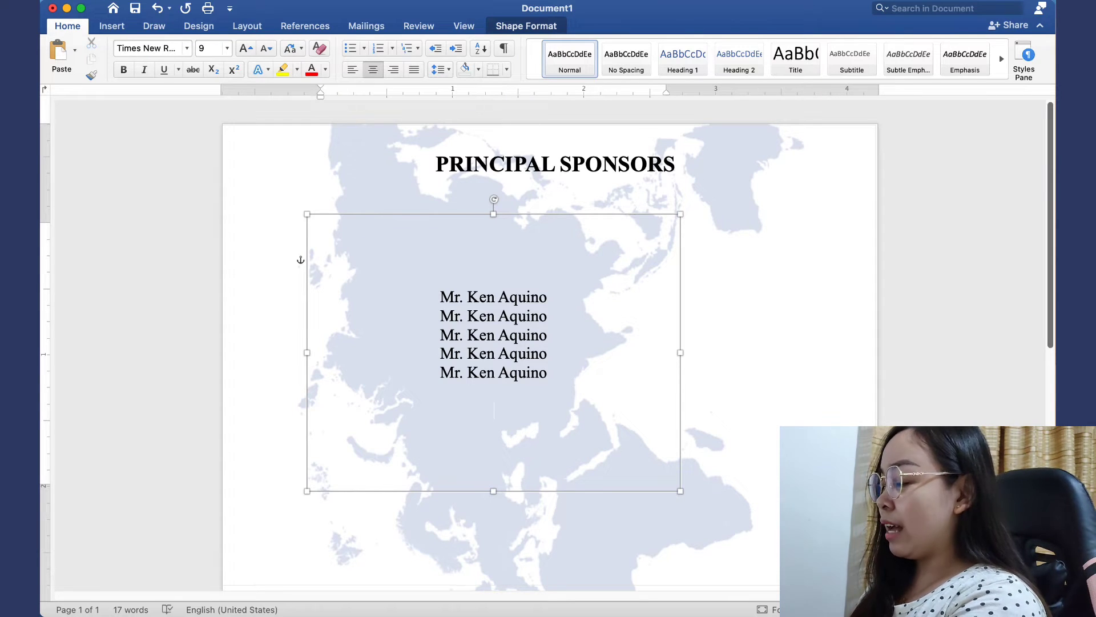
pyautogui.write('BEST MAN')
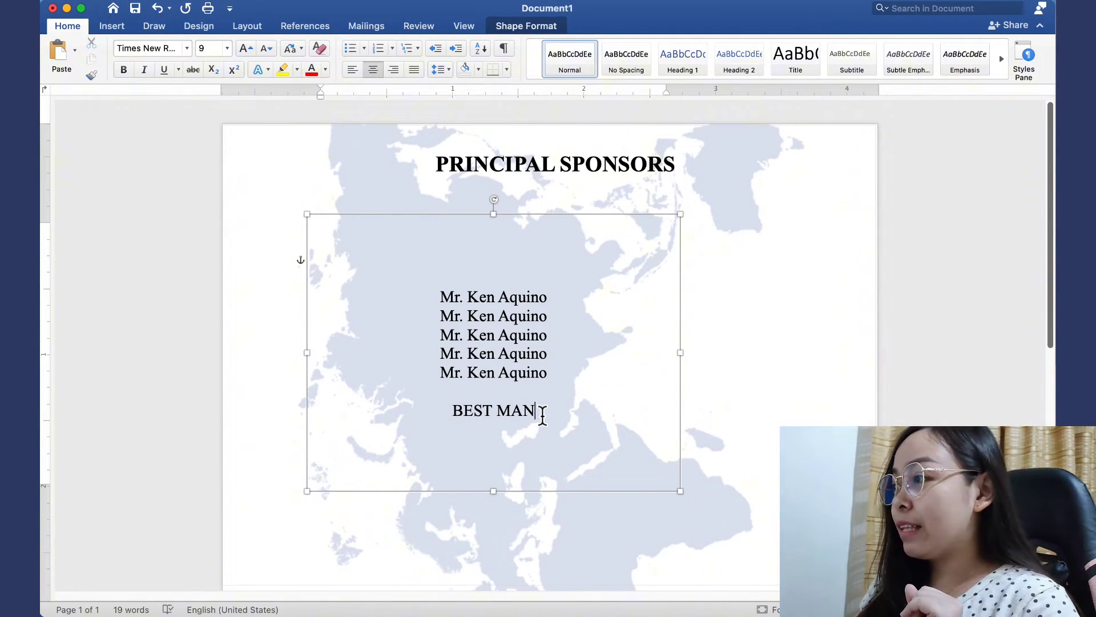
pyautogui.press('Return')
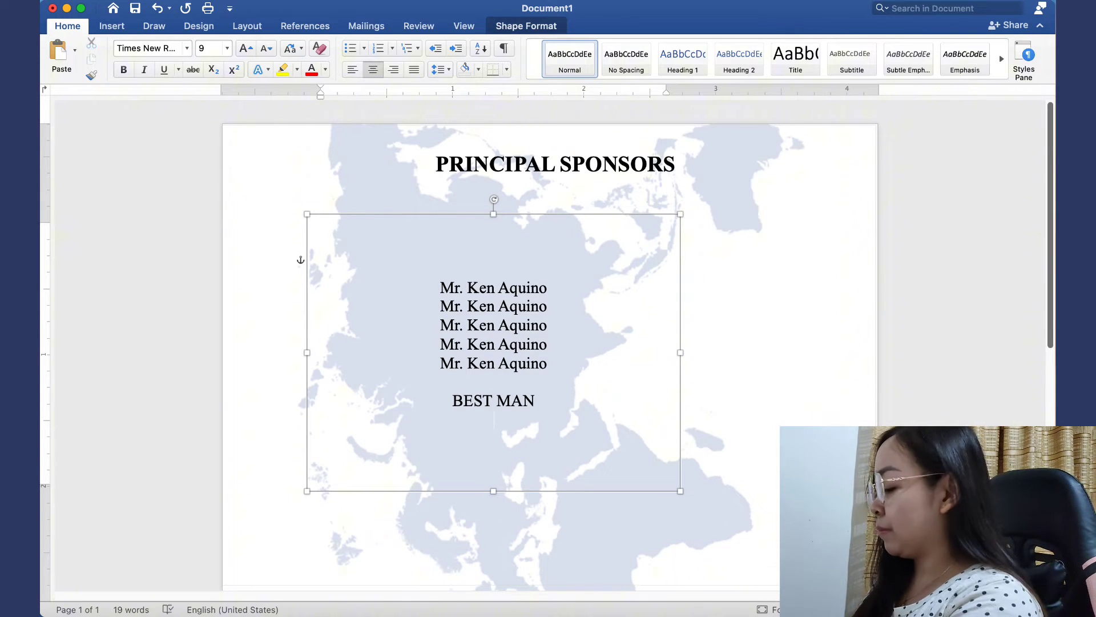
pyautogui.write('Ken Aquino')
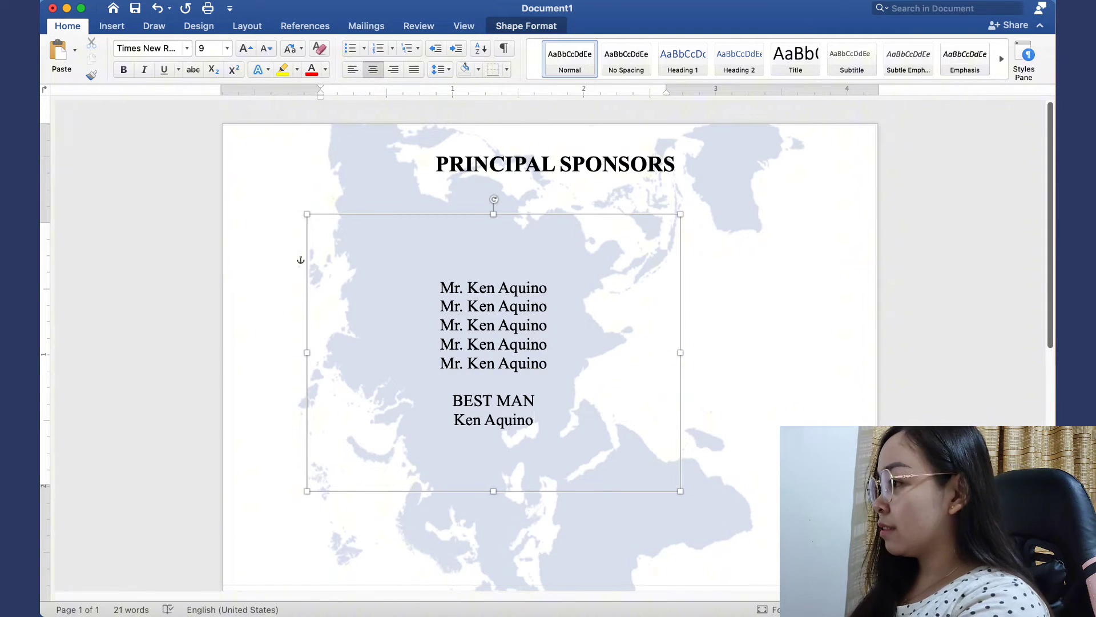
# - Leave another blank line and add the heading "GROOM'S MEN" followed by three lines with a groomsman's name
pyautogui.press('Return')
pyautogui.press('Return')
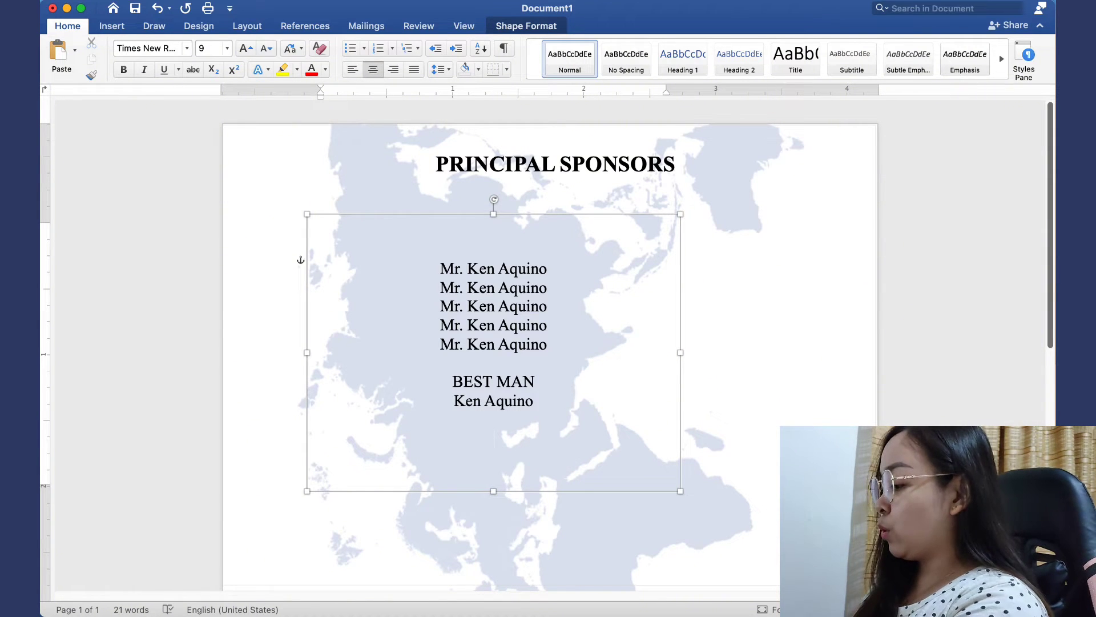
pyautogui.write('GROOM')
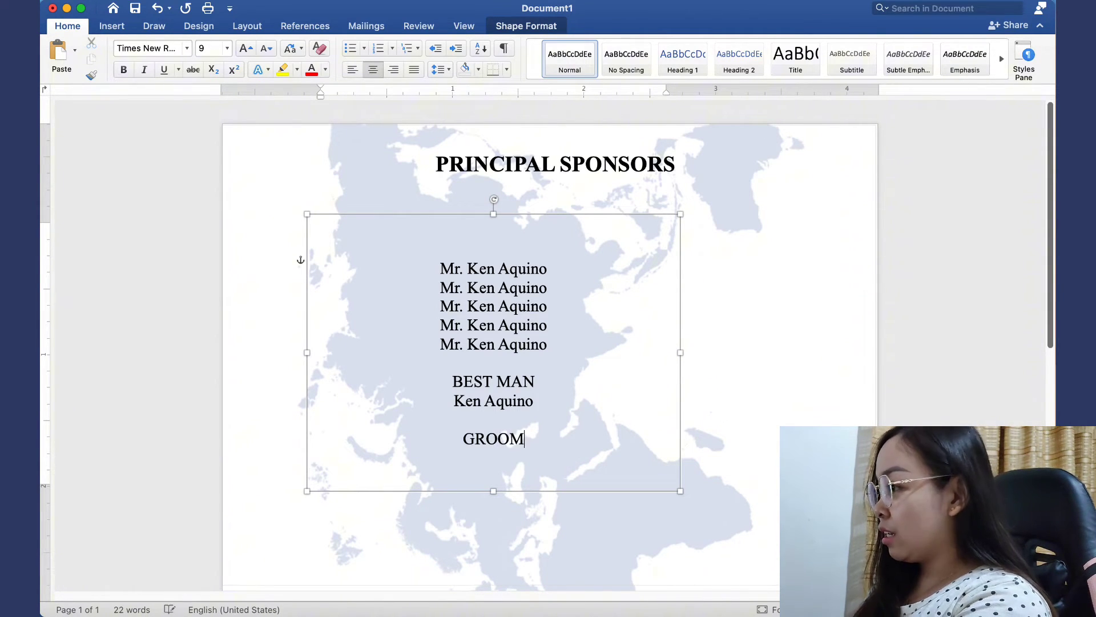
pyautogui.write("'S MEN")
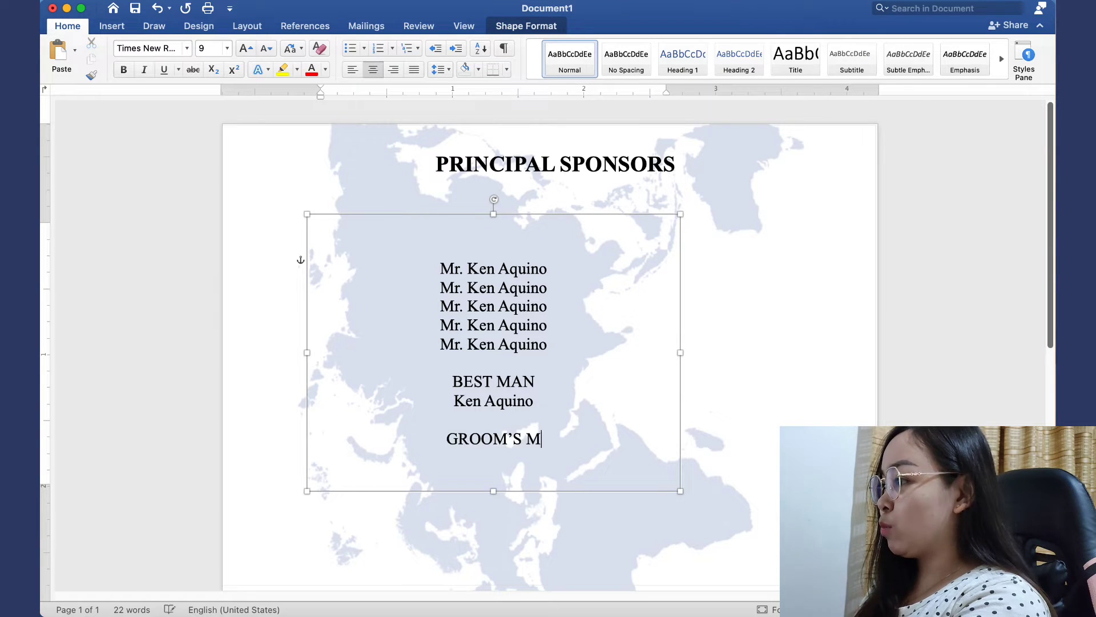
pyautogui.press('Return')
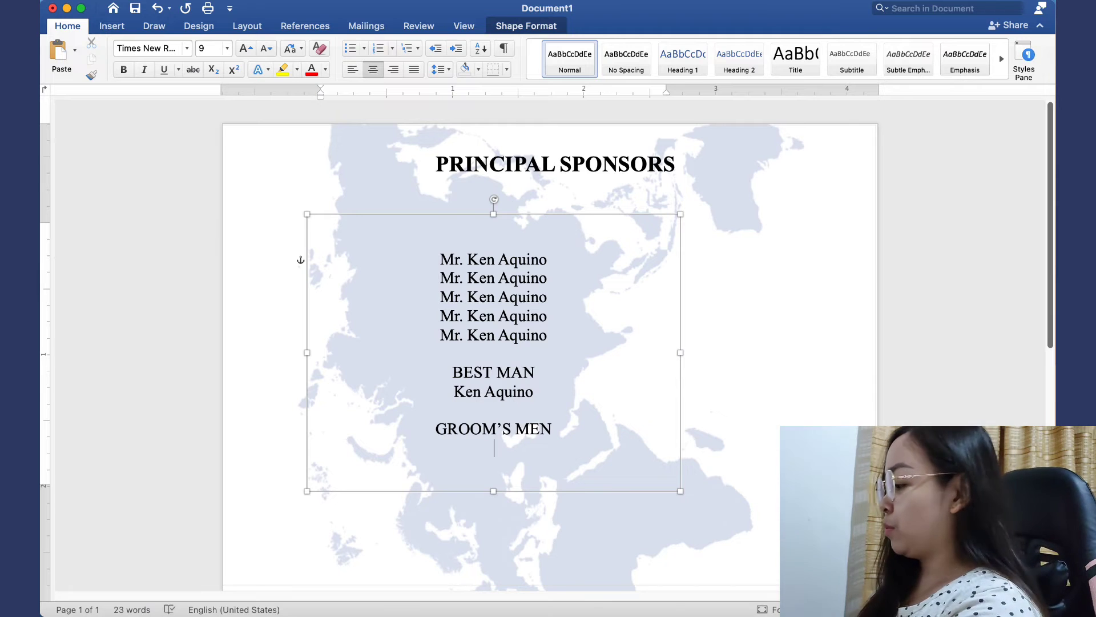
pyautogui.write('Ken Aquino')
pyautogui.press('Return')
pyautogui.write('Ken Aq')
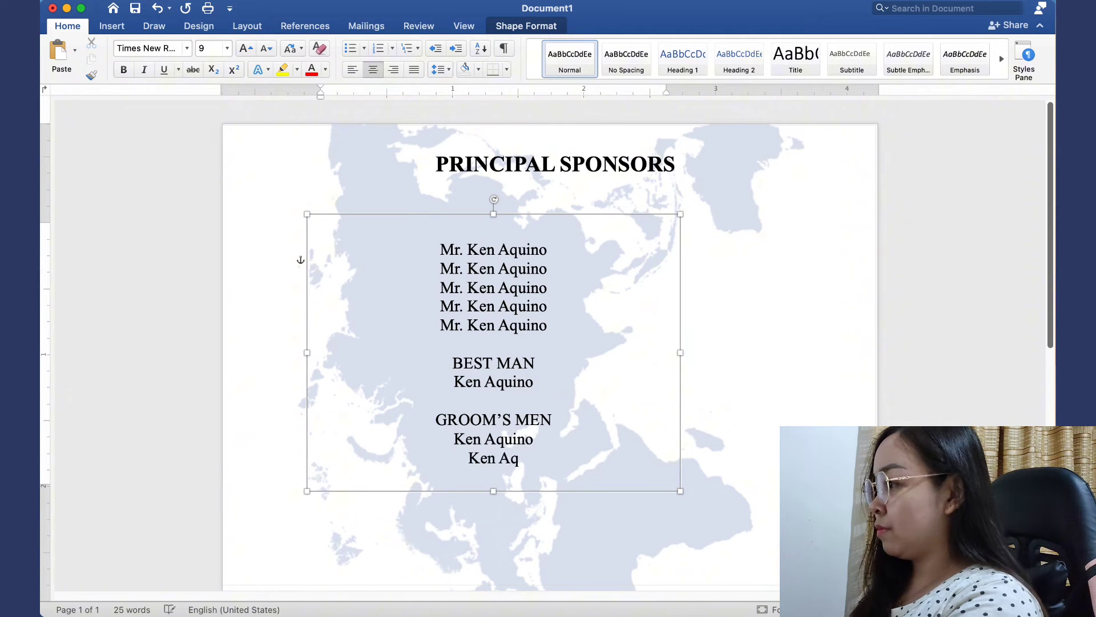
pyautogui.write('uino')
pyautogui.press('Return')
pyautogui.write('Ken Aquino')
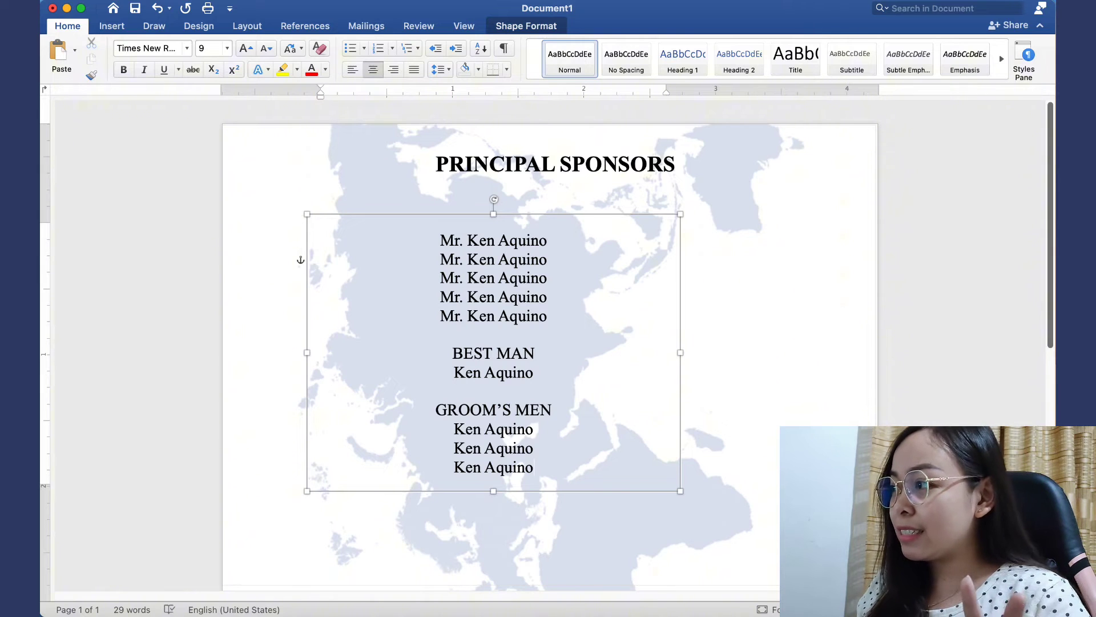
# - Right-align all the text in the names box and narrow the box from its right edge to near the page's center
pyautogui.moveTo(548, 482); pyautogui.dragTo(439, 250)
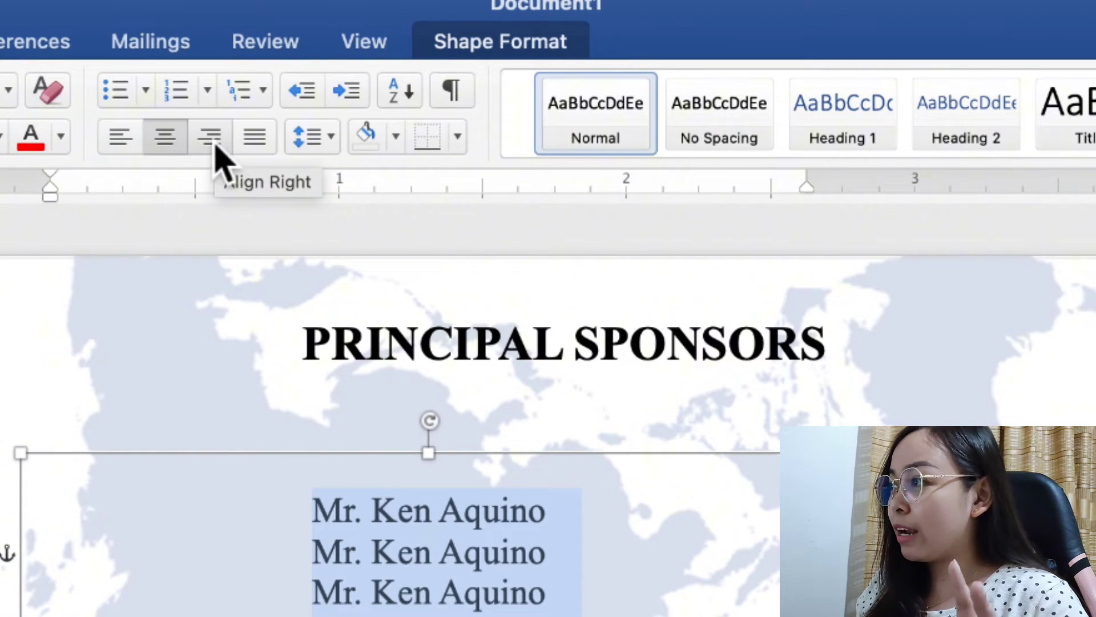
pyautogui.click(215, 148)
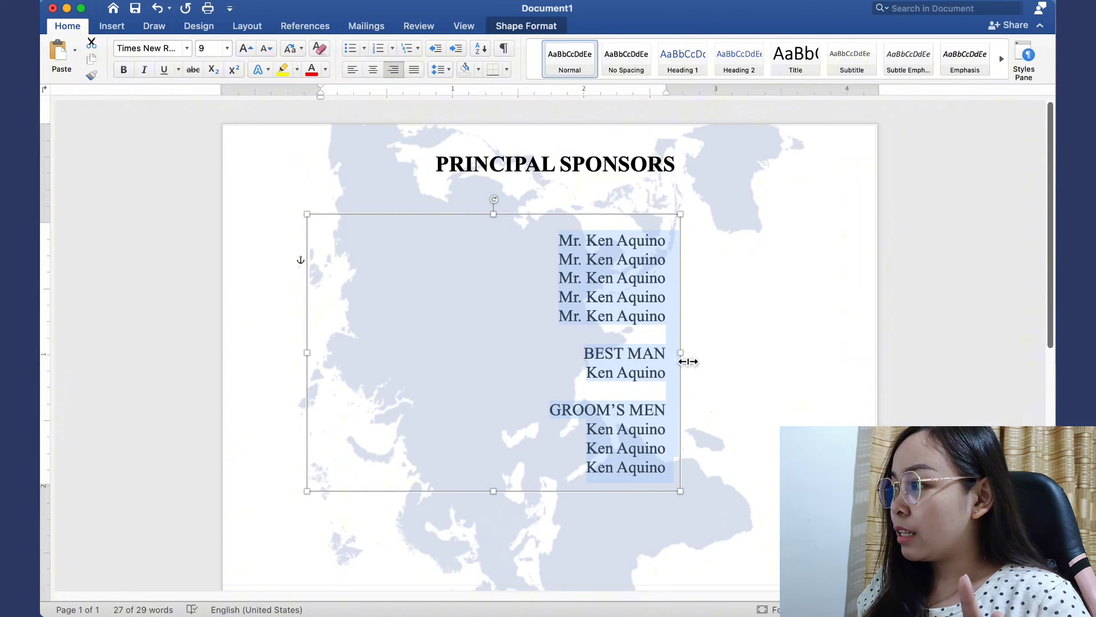
pyautogui.moveTo(688, 360); pyautogui.dragTo(555, 346)
# - Make the BEST MAN and GROOM'S MEN headings bold
pyautogui.click(453, 354)
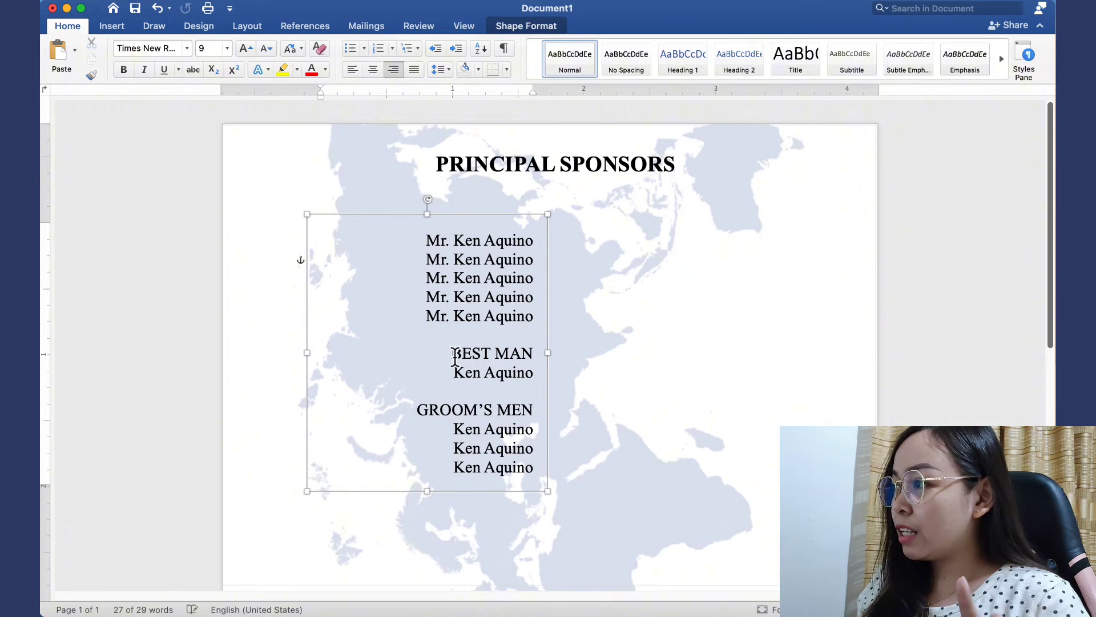
pyautogui.moveTo(454, 354); pyautogui.dragTo(529, 362)
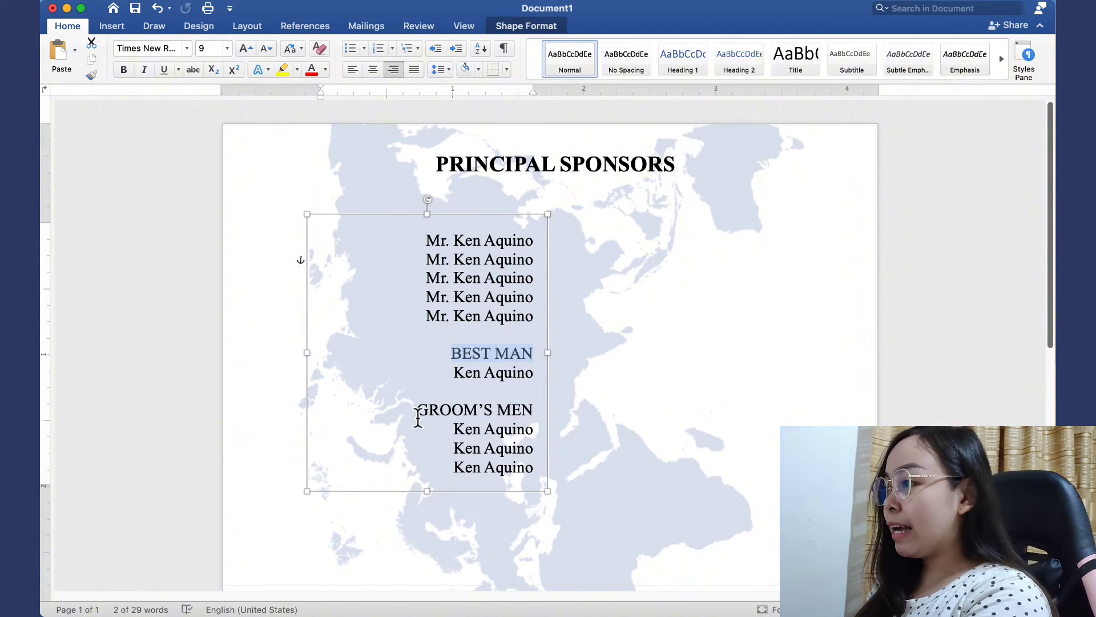
pyautogui.moveTo(417, 411); pyautogui.dragTo(534, 418)
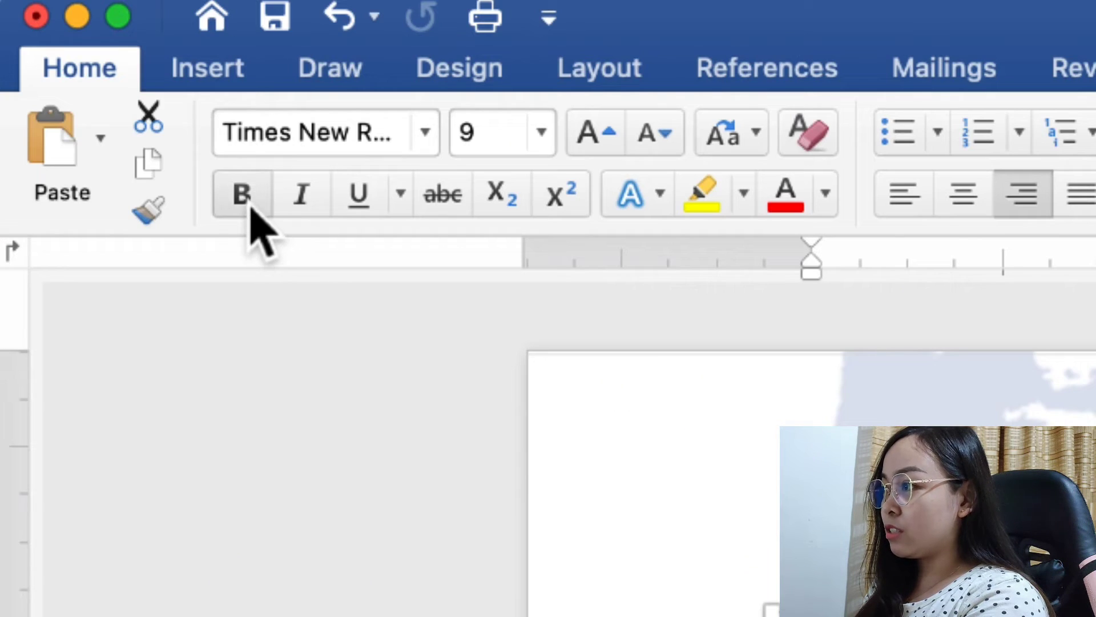
pyautogui.click(126, 73)
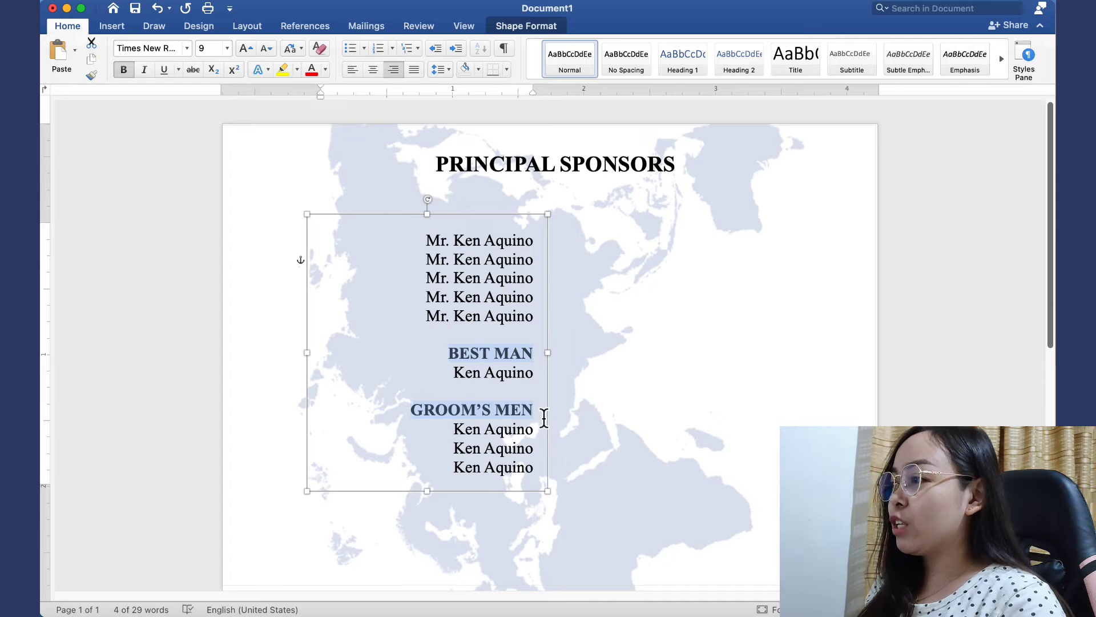
pyautogui.click(542, 429)
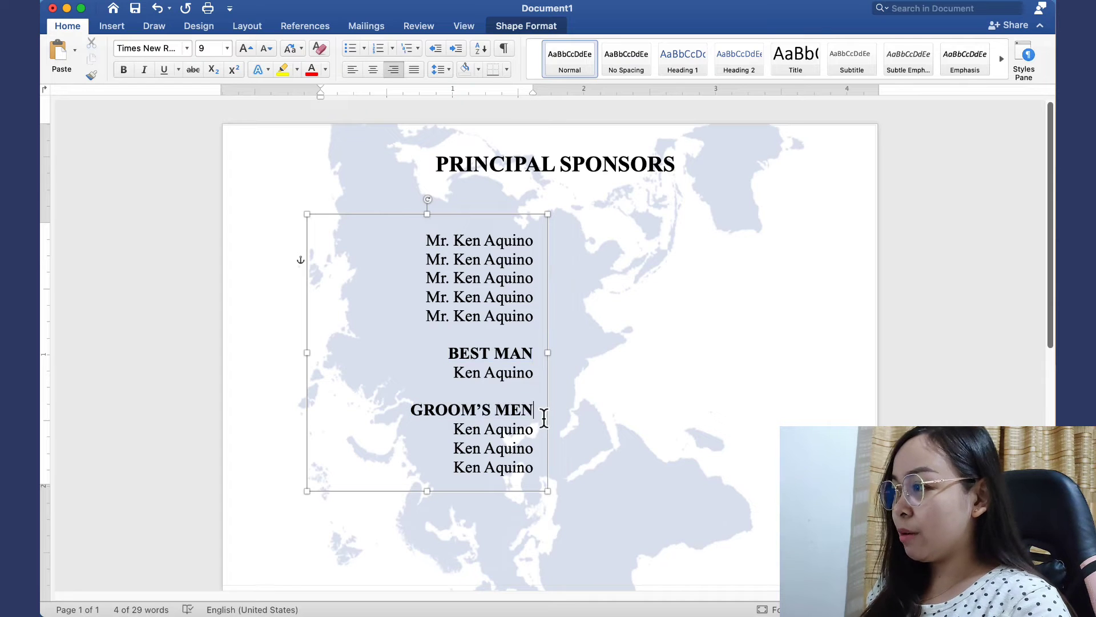
# - Enlarge the names box downward from its lower edge to leave spare room below the groomsmen's names
pyautogui.click(564, 505)
pyautogui.scroll(-2, 566, 502)
pyautogui.click(453, 454)
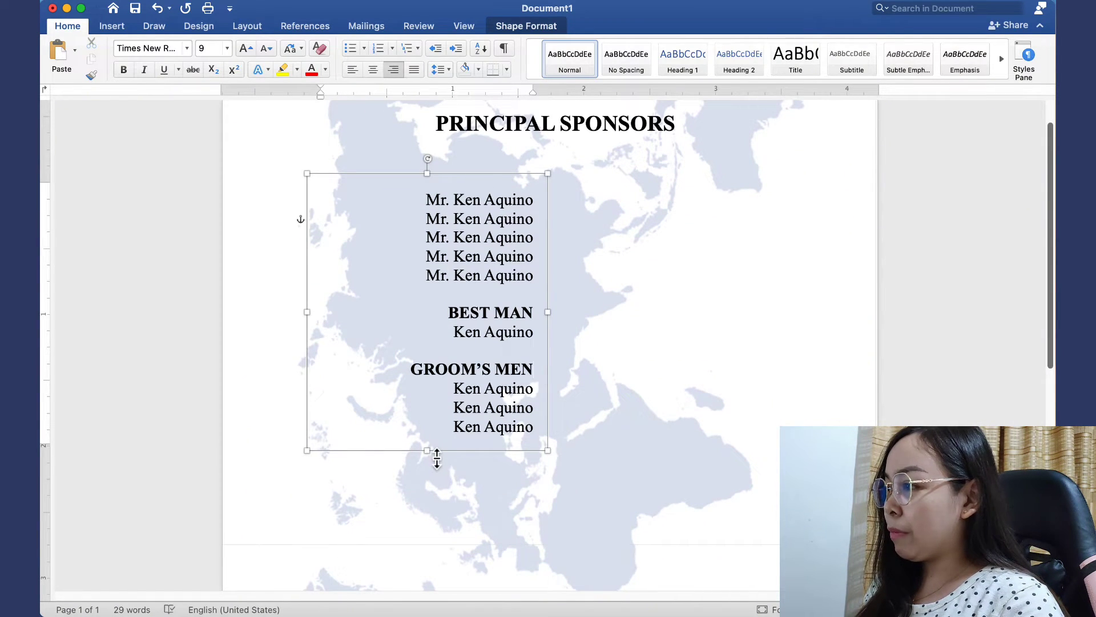
pyautogui.moveTo(438, 456); pyautogui.dragTo(434, 505)
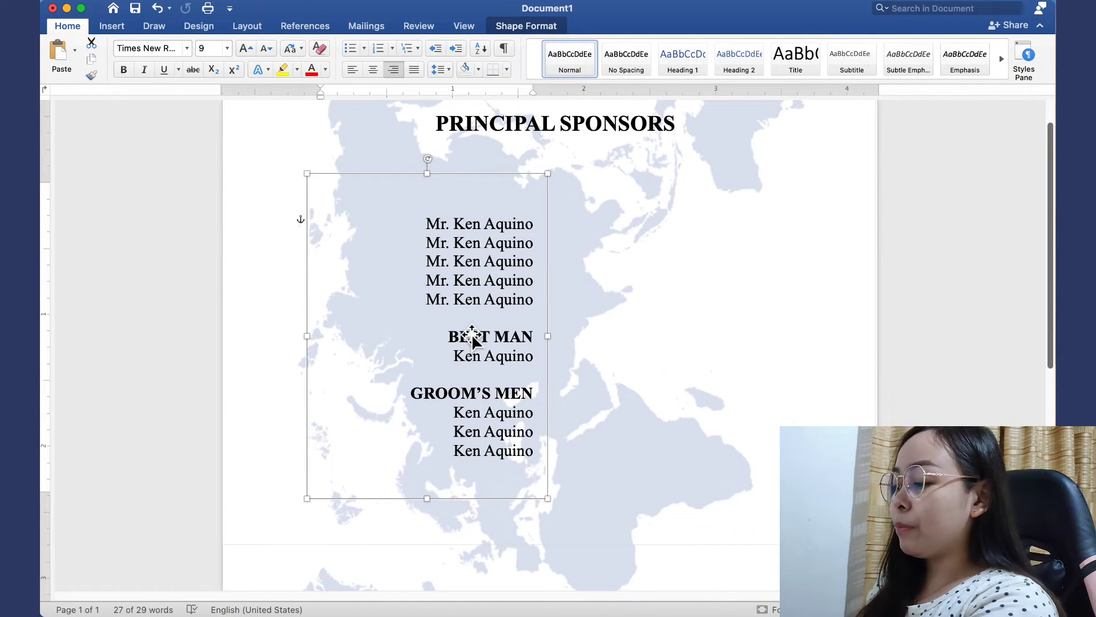
# - Duplicate the names box and place the copy beside the original, right of the page's center
pyautogui.press('super+c')
pyautogui.press('super+v')
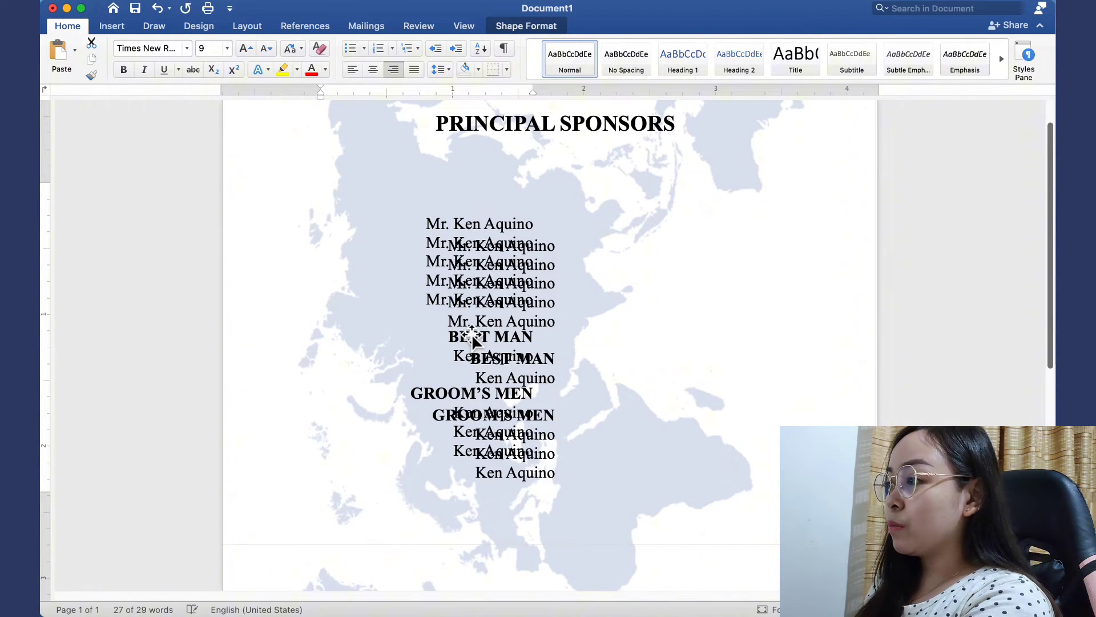
pyautogui.moveTo(540, 334); pyautogui.dragTo(697, 325)
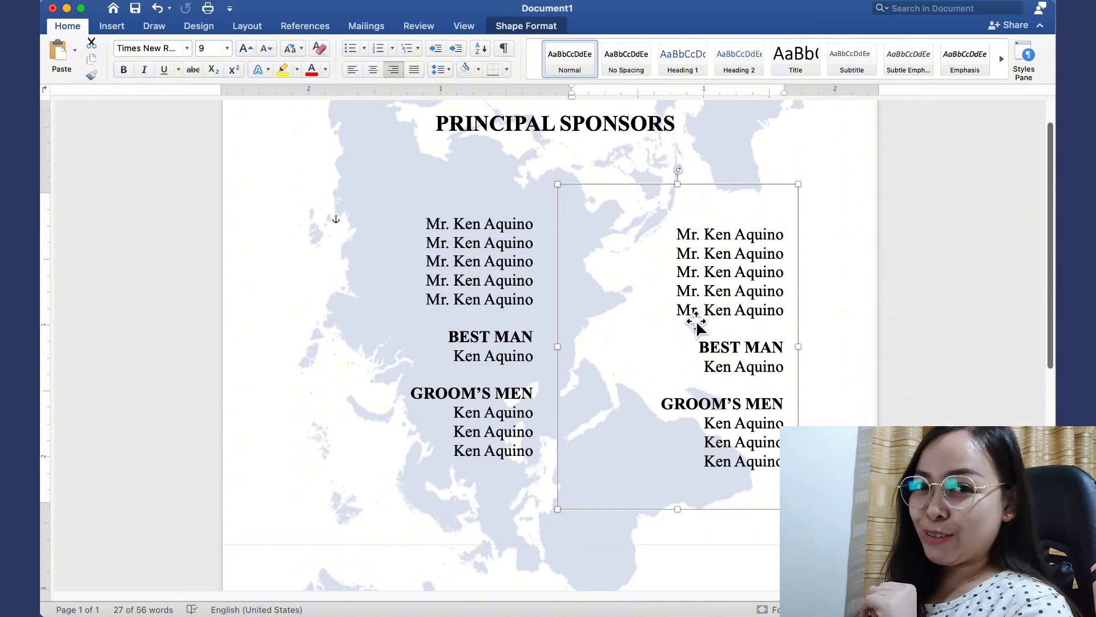
# - Replace the five sponsor names in the copied box with five lines of a female sponsor's name prefixed "Mrs."
pyautogui.moveTo(677, 234); pyautogui.dragTo(788, 308)
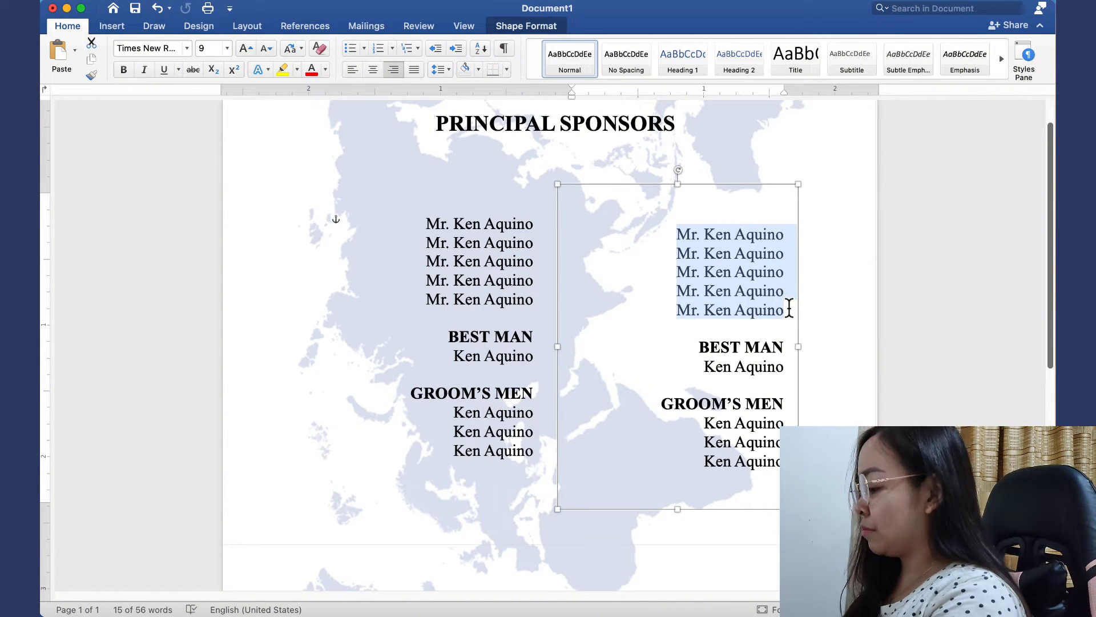
pyautogui.write('Mrs. Cassy Soriano')
pyautogui.press('Return')
pyautogui.write('Mrs. Cassy S')
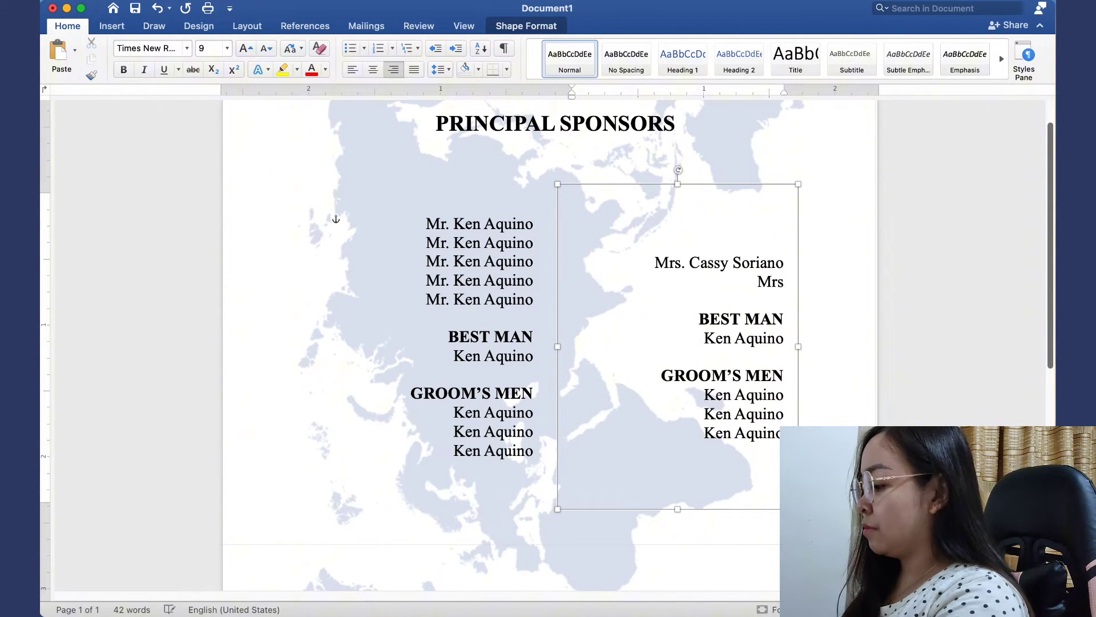
pyautogui.write('oriano')
pyautogui.press('Return')
pyautogui.write('Mrs. Cassy Soriano')
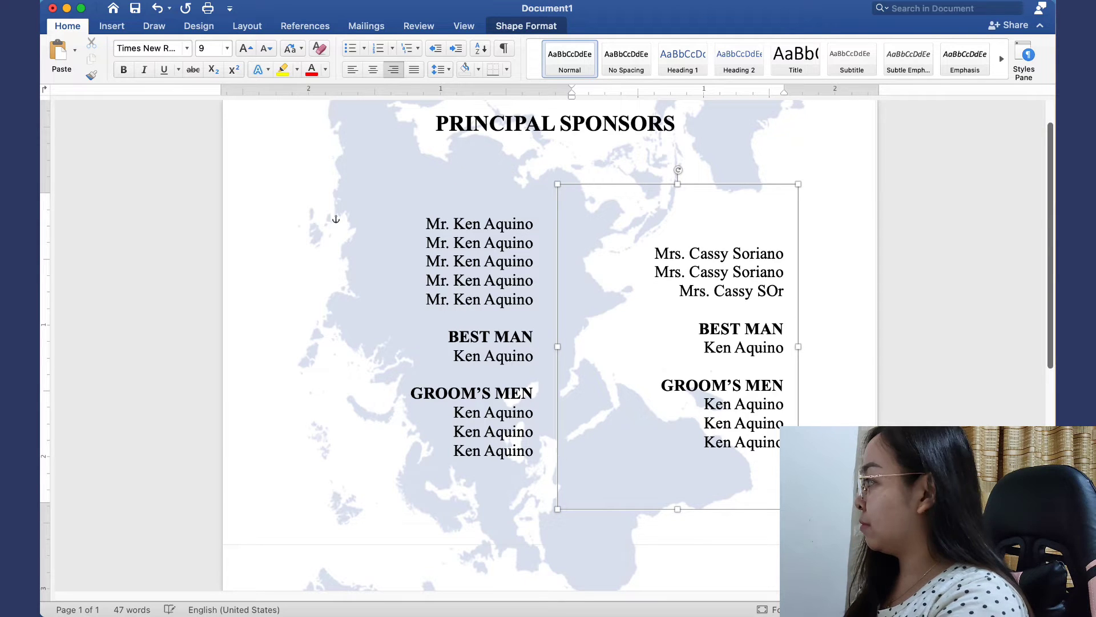
pyautogui.press('Return')
pyautogui.write('Mrs. Cassy Soriano')
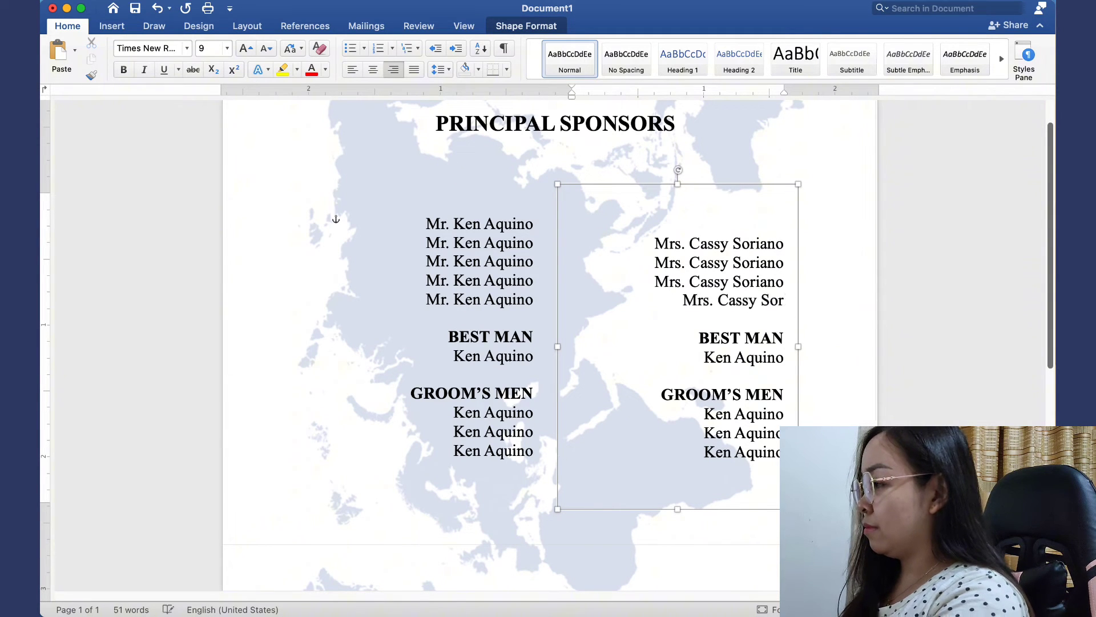
pyautogui.press('Return')
pyautogui.write('Mrs. Cassy Soriano')
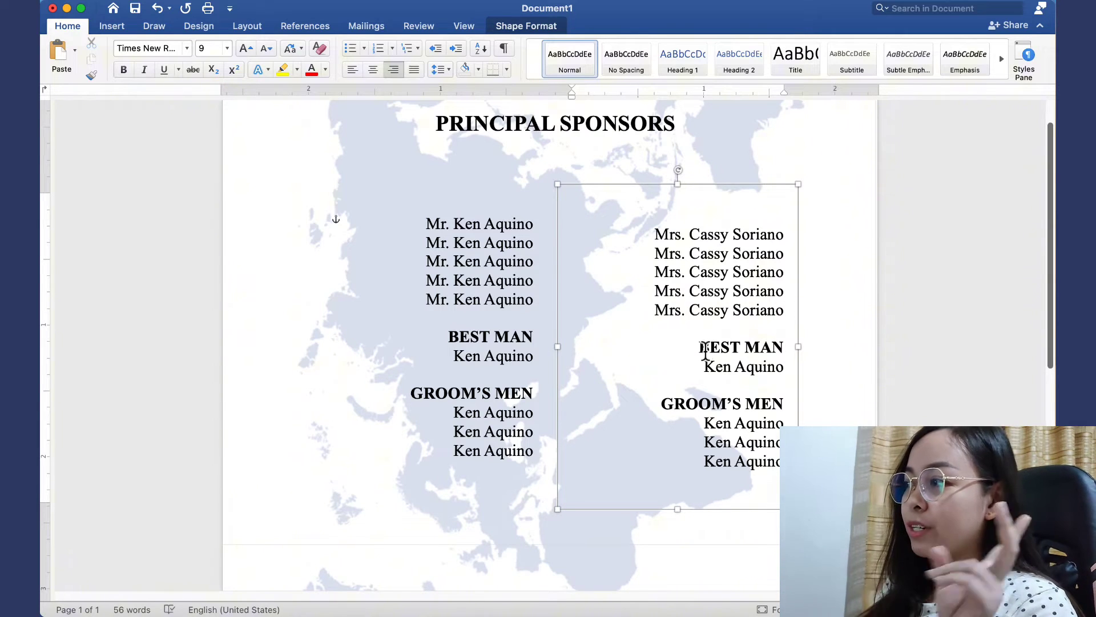
# - Change the copied box's BEST MAN heading to "MAID OF HONOR" and replace the name below with the maid of honor's name
pyautogui.moveTo(705, 349); pyautogui.dragTo(777, 354)
pyautogui.write('MAID OF HONOR')
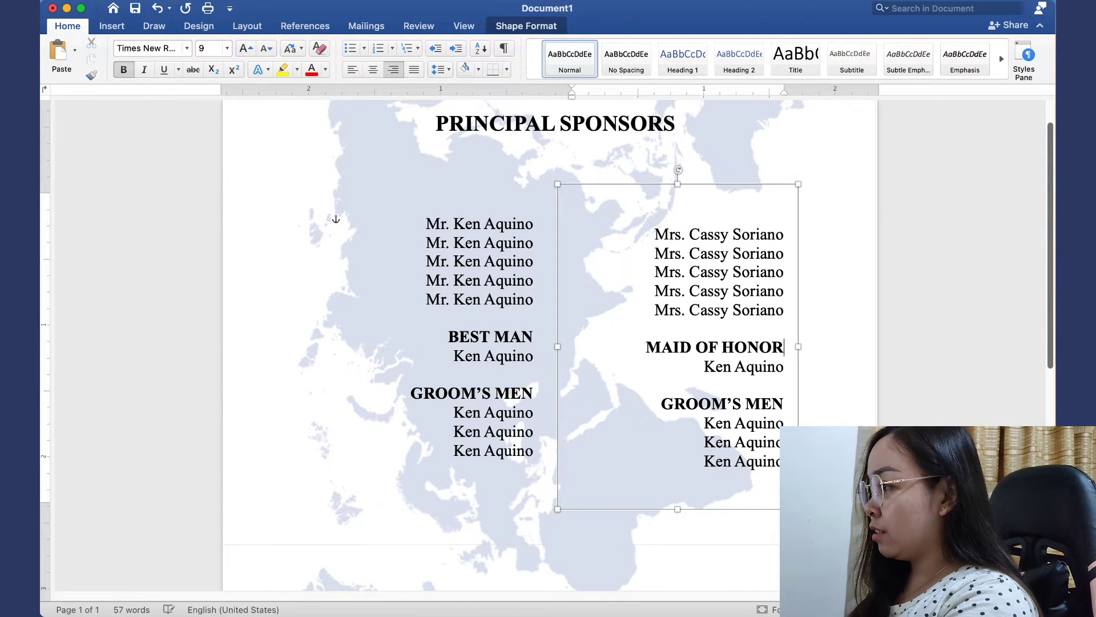
pyautogui.moveTo(705, 368); pyautogui.dragTo(849, 375)
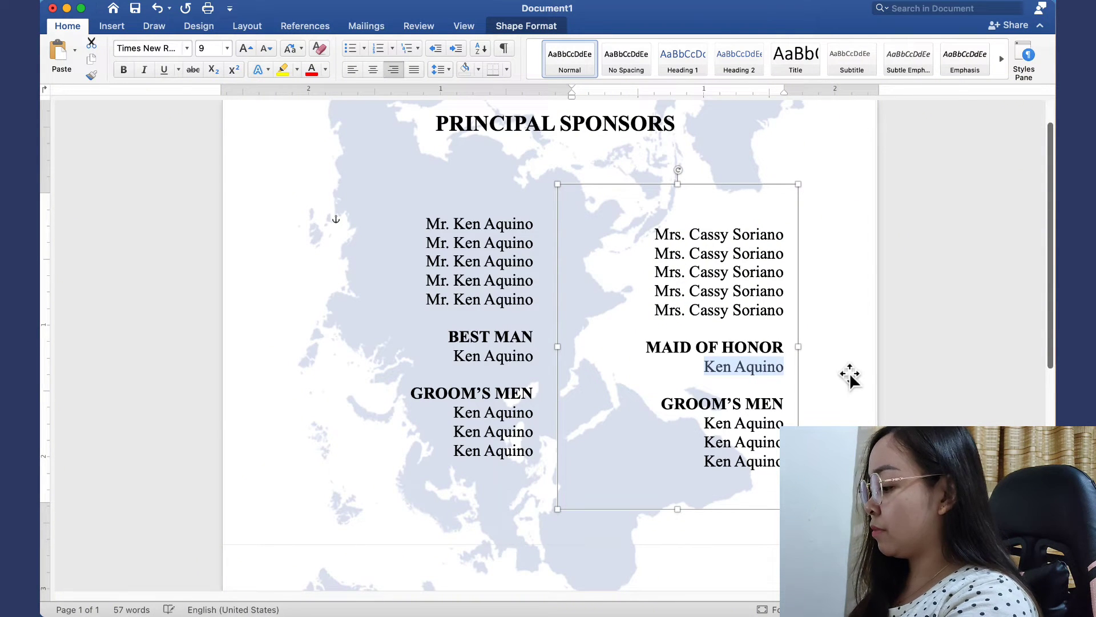
pyautogui.write('Cassy Soriano')
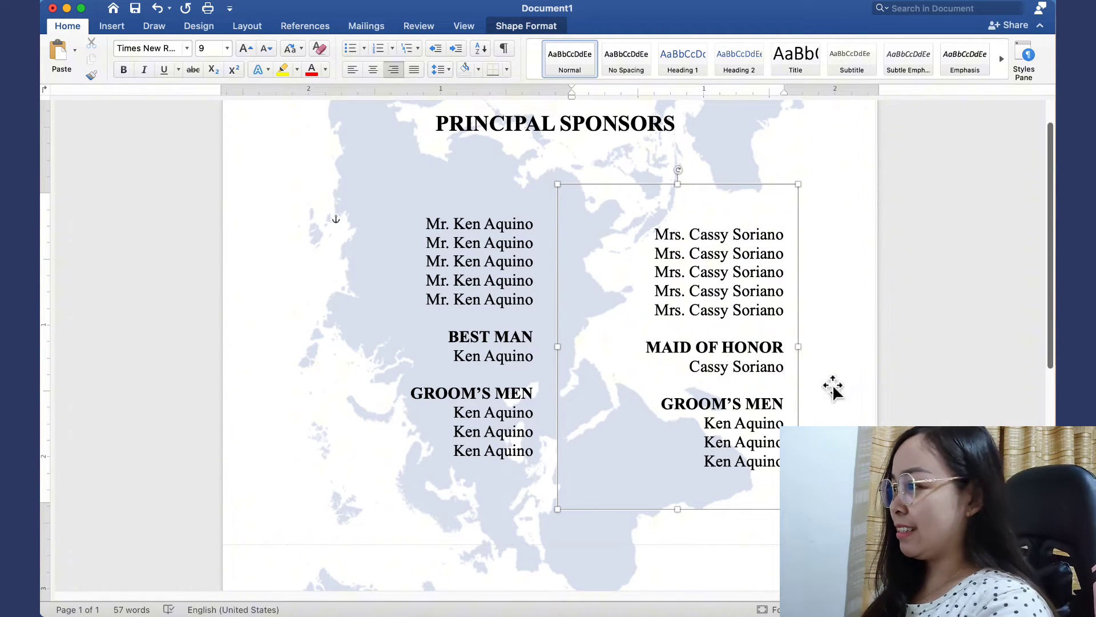
# - Change the copied box's GROOM'S MEN heading to "BRIDE'S MAID" and left-align all of the box's text
pyautogui.moveTo(662, 404); pyautogui.dragTo(869, 421)
pyautogui.write("BRIDE'S MAID")
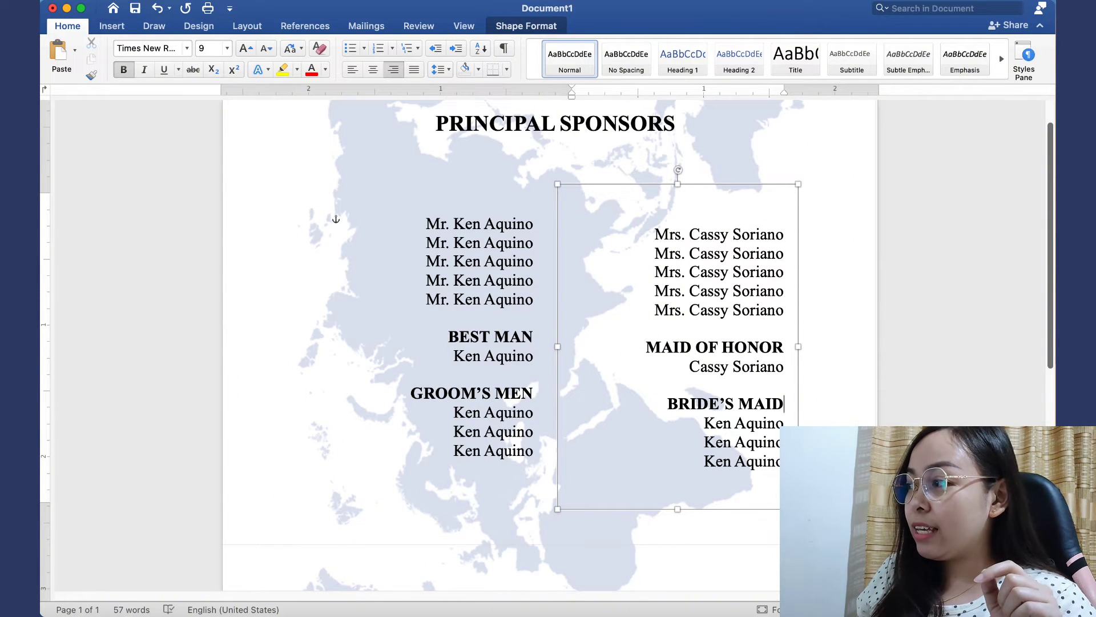
pyautogui.moveTo(777, 497); pyautogui.dragTo(632, 235)
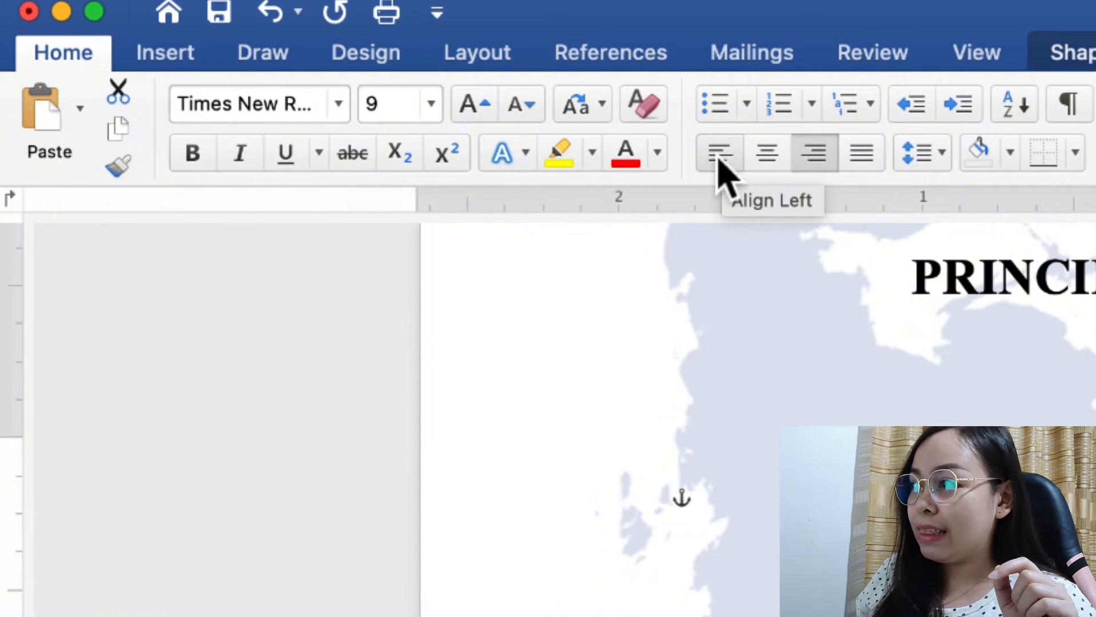
pyautogui.click(719, 163)
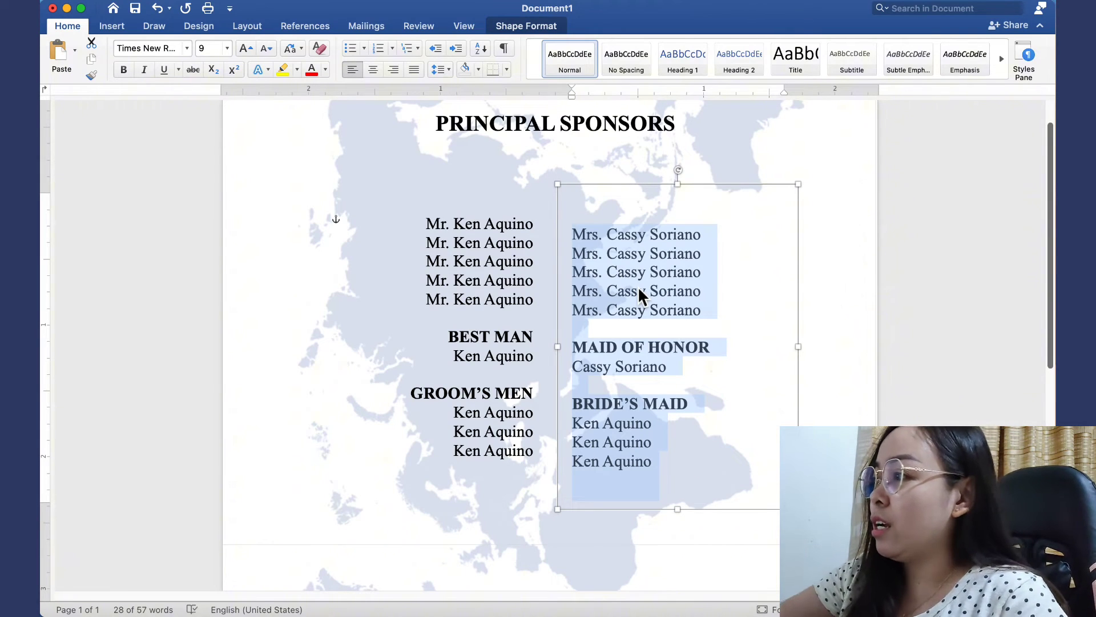
# - Move the left-aligned names box up slightly and add extra blank lines above its MAID OF HONOR and BRIDE'S MAID headings
pyautogui.scroll(-3, 639, 287)
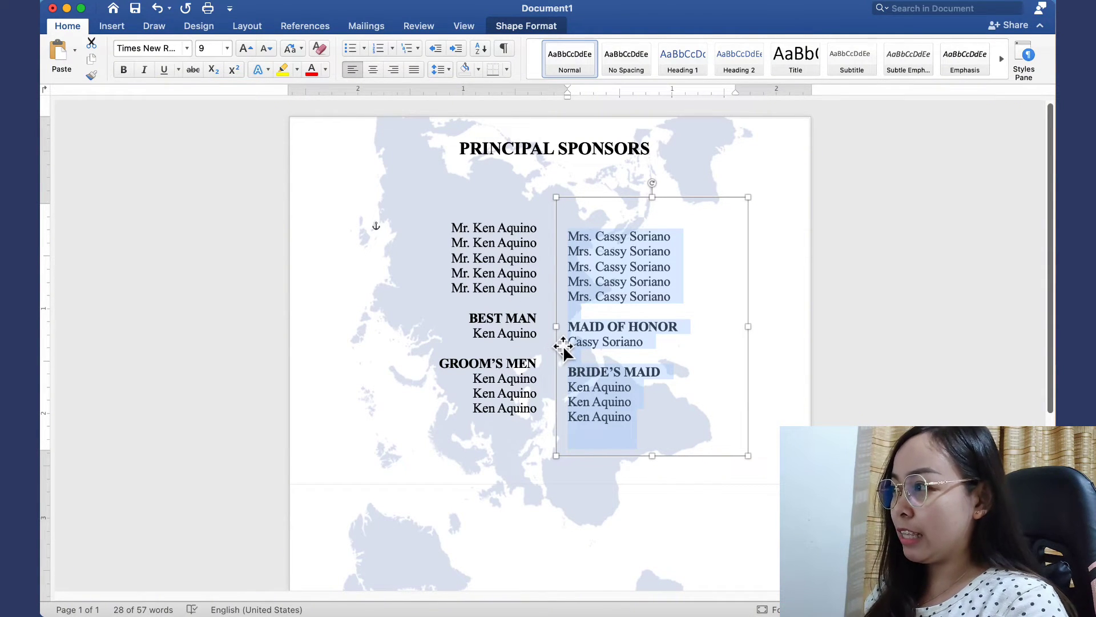
pyautogui.moveTo(623, 197); pyautogui.dragTo(624, 184)
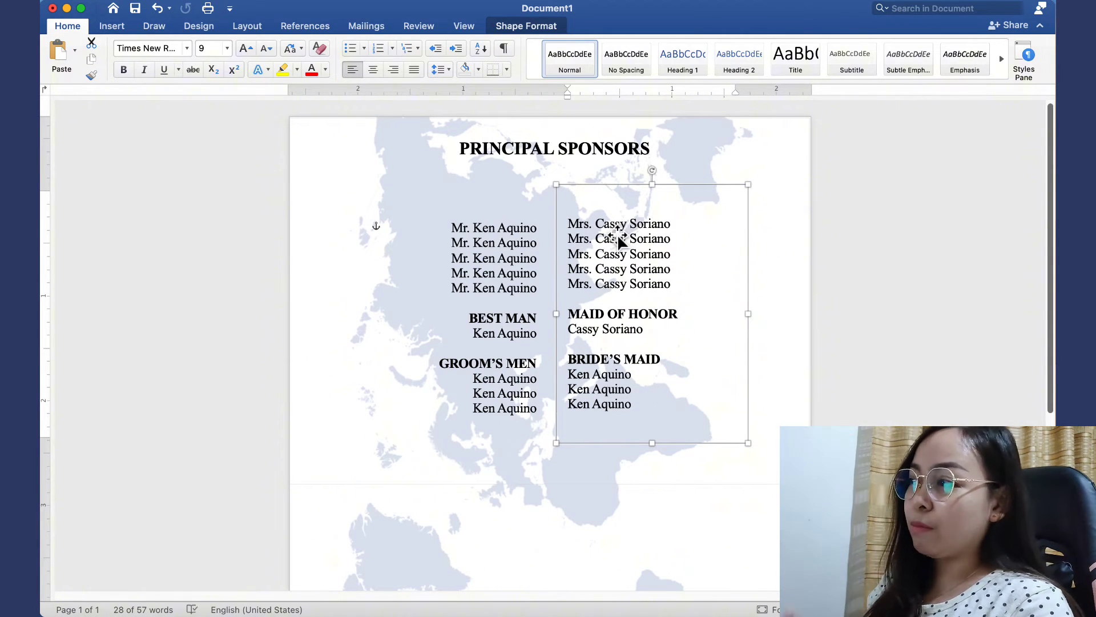
pyautogui.click(610, 301)
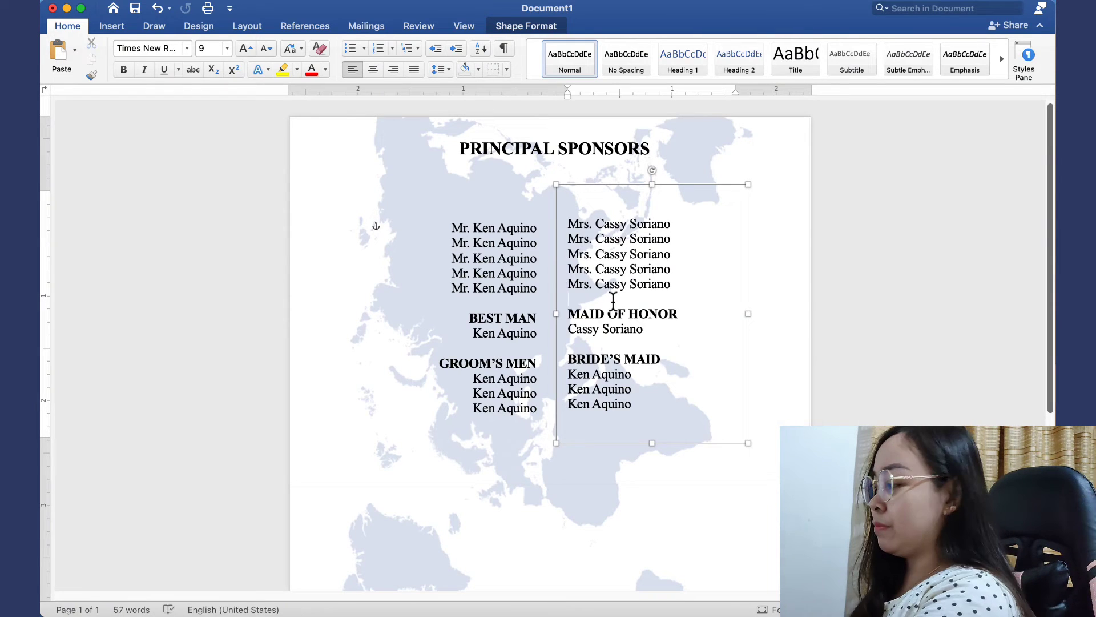
pyautogui.press('Return')
pyautogui.click(611, 355)
pyautogui.press('Return')
pyautogui.press('Return')
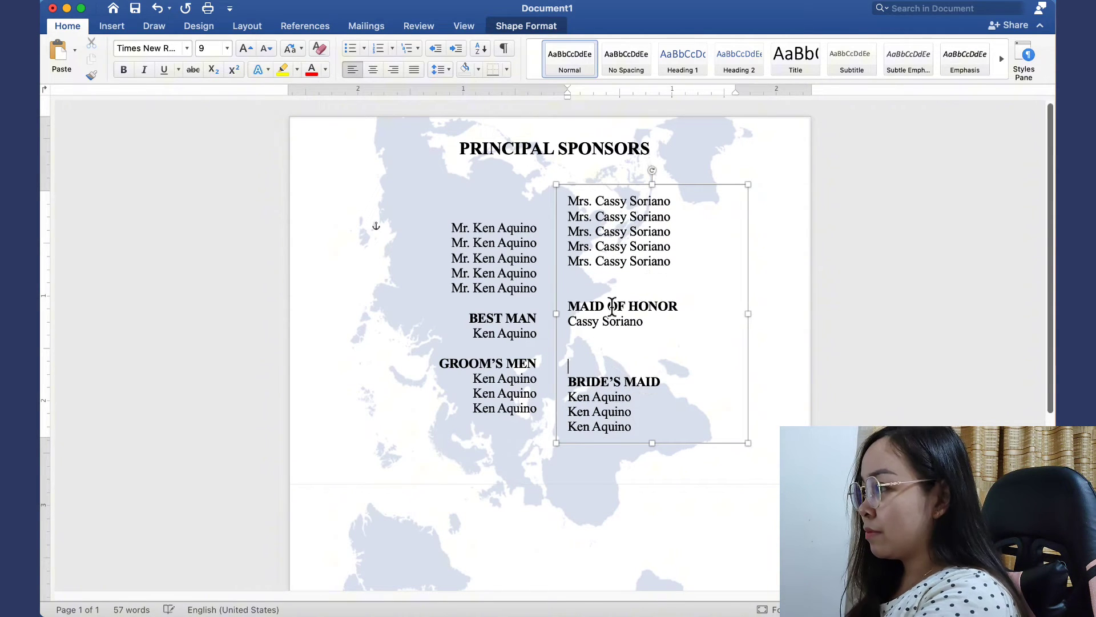
pyautogui.click(611, 299)
pyautogui.press('Return')
# - Add two blank lines above both BEST MAN and GROOM'S MEN, and extend that names box downward to fit the text
pyautogui.click(528, 307)
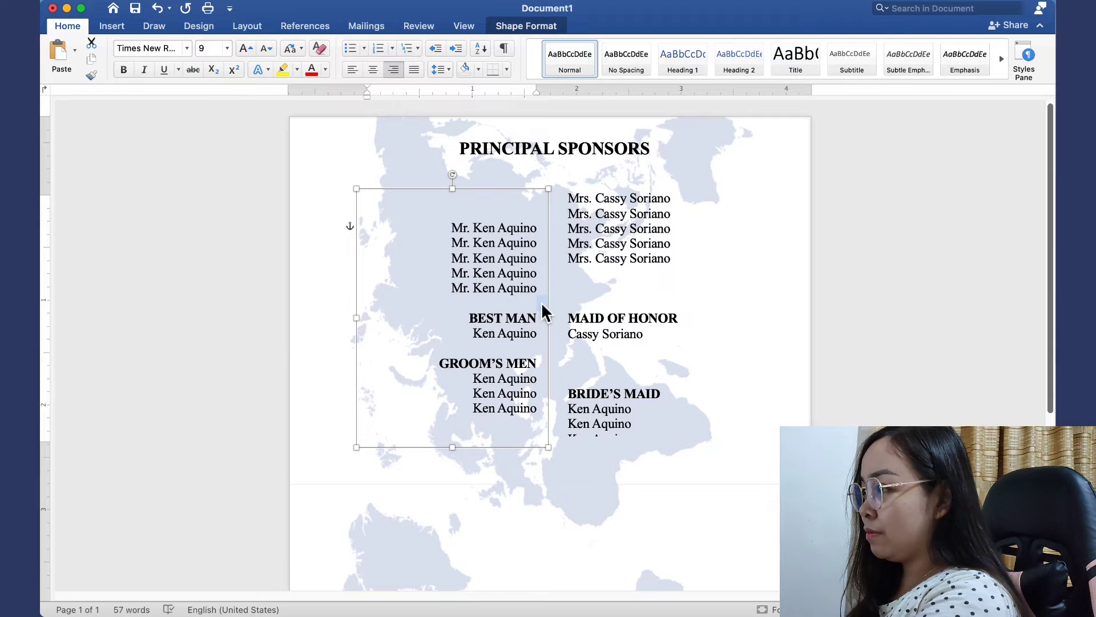
pyautogui.press('Return')
pyautogui.press('Return')
pyautogui.click(541, 366)
pyautogui.press('Return')
pyautogui.press('Return')
pyautogui.moveTo(454, 449); pyautogui.dragTo(463, 483)
# - Lower the PRINCIPAL SPONSORS heading slightly and line up both name boxes beneath it, extending the bridesmaids' box to show every name
pyautogui.moveTo(492, 189); pyautogui.dragTo(494, 165)
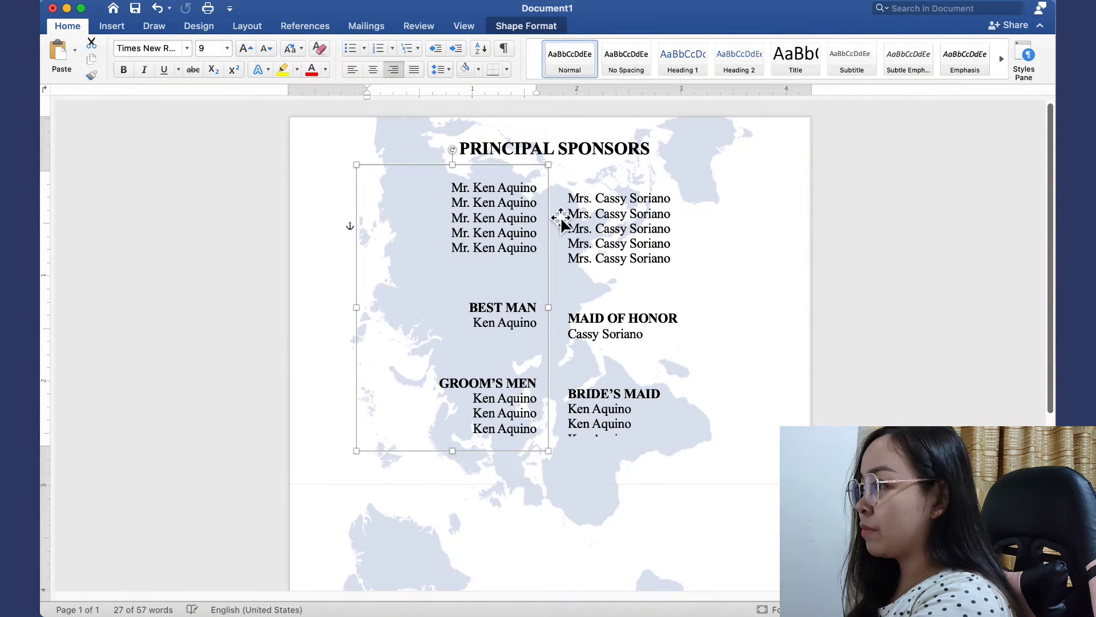
pyautogui.moveTo(569, 163); pyautogui.dragTo(572, 176)
pyautogui.moveTo(489, 264); pyautogui.dragTo(490, 272)
pyautogui.click(595, 297)
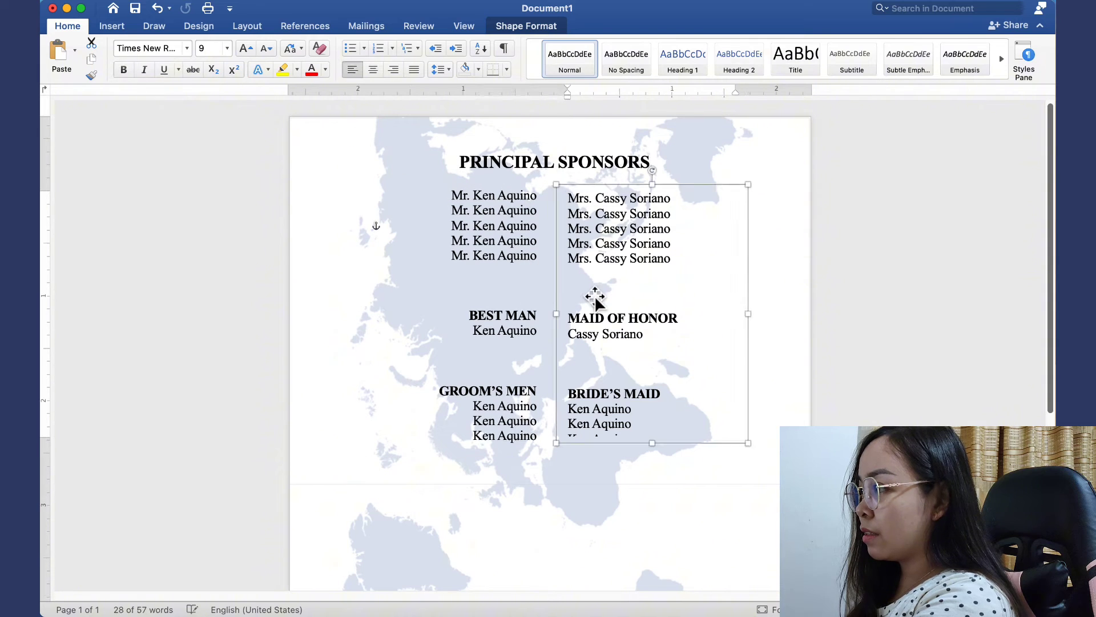
pyautogui.moveTo(596, 297); pyautogui.dragTo(598, 293)
pyautogui.moveTo(652, 441); pyautogui.dragTo(661, 455)
pyautogui.click(922, 397)
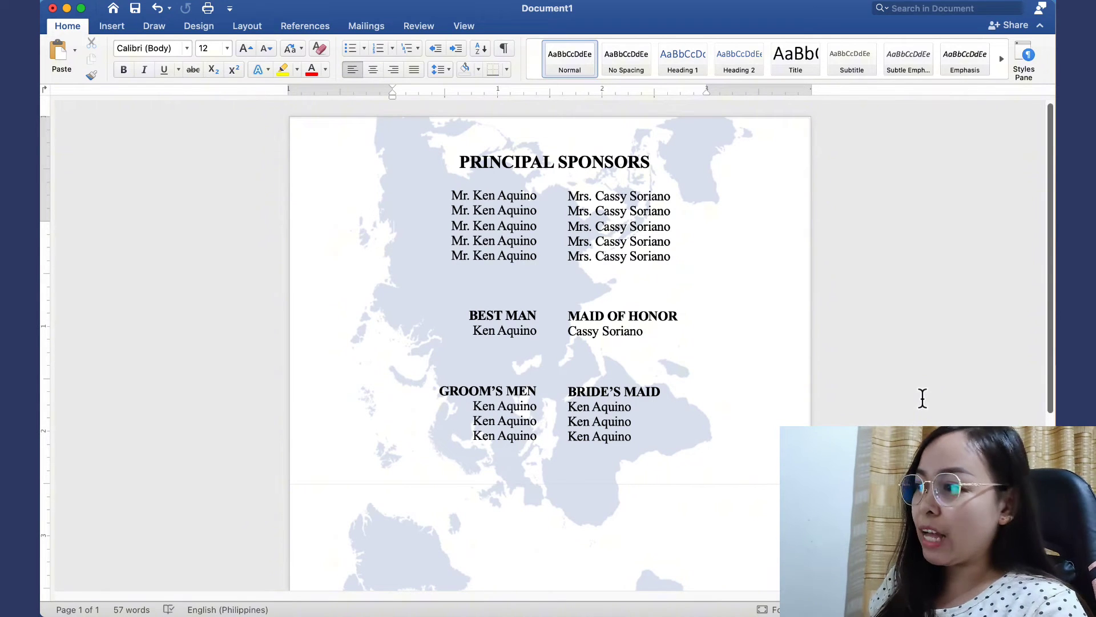
# - Duplicate the PRINCIPAL SPONSORS heading box and place the copy below the name lists, in the page's lower half
pyautogui.click(564, 160)
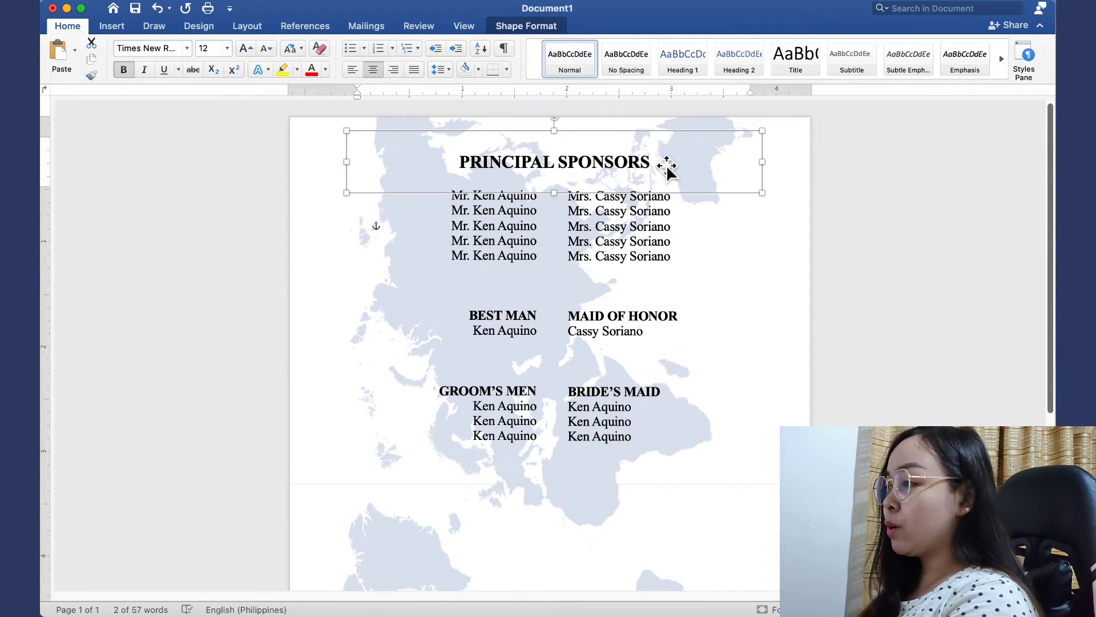
pyautogui.press('super+v')
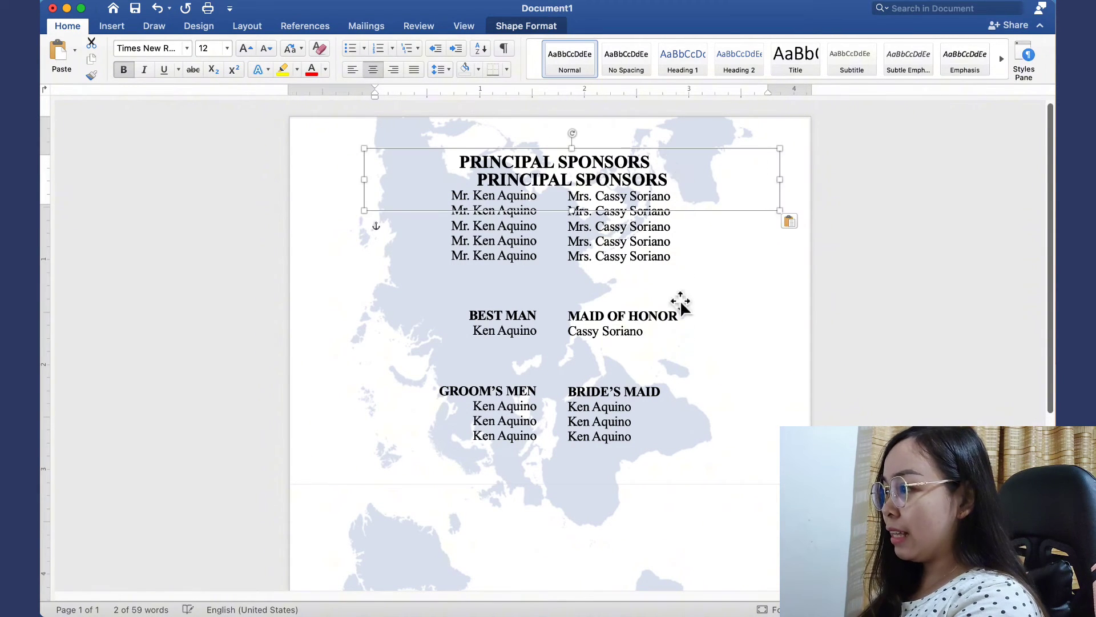
pyautogui.moveTo(681, 303); pyautogui.dragTo(658, 526)
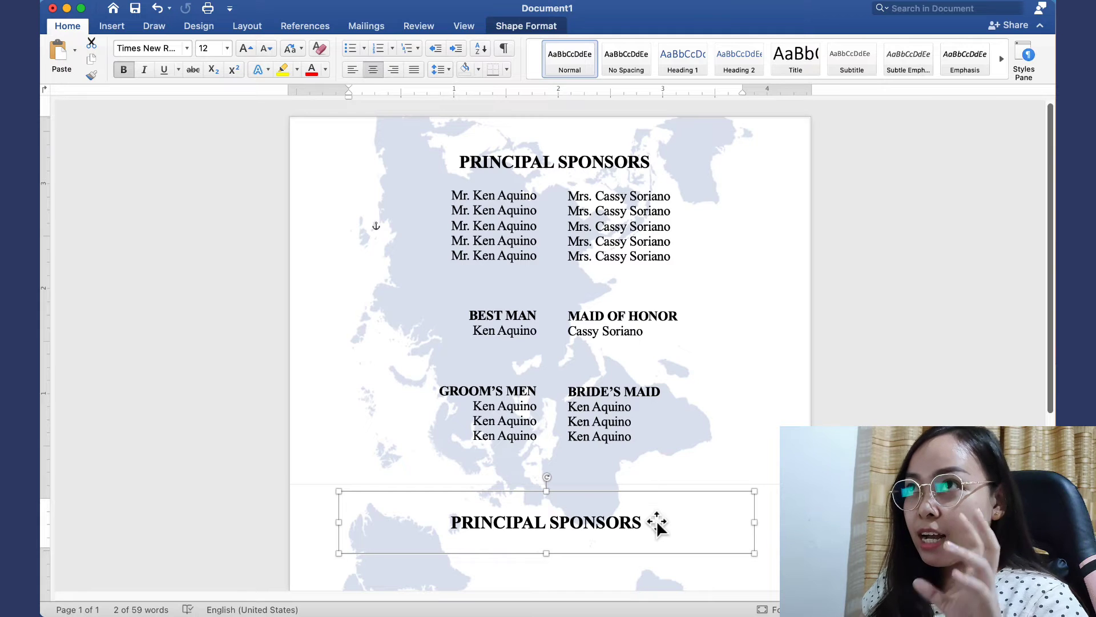
# - Change the lower heading to "SECONDARY SPONSORS"
pyautogui.scroll(-1, 657, 525)
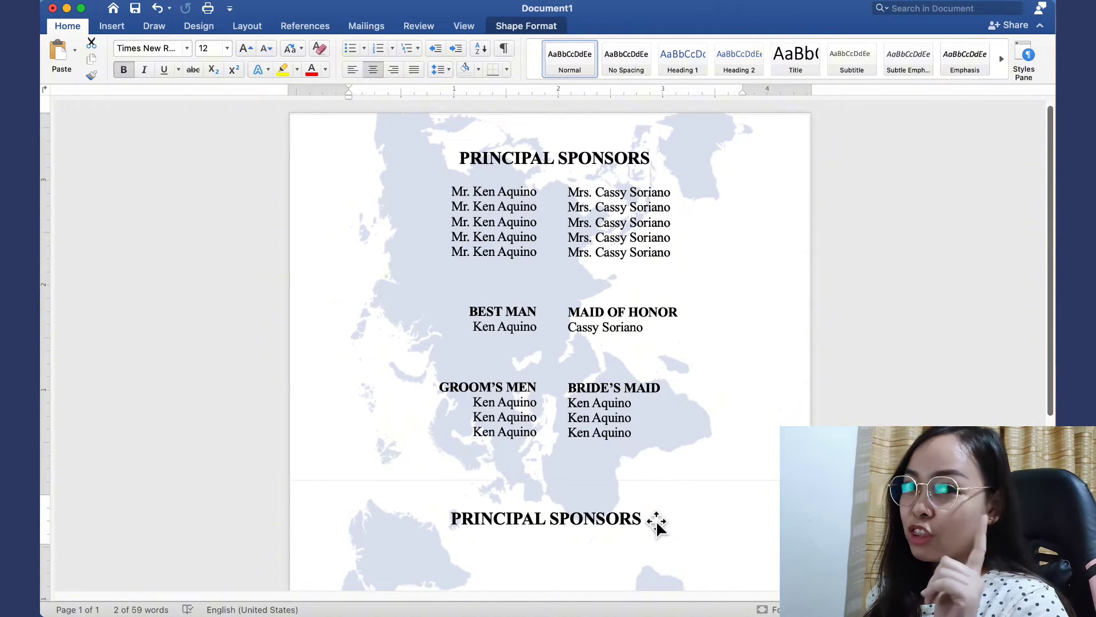
pyautogui.scroll(-3, 655, 525)
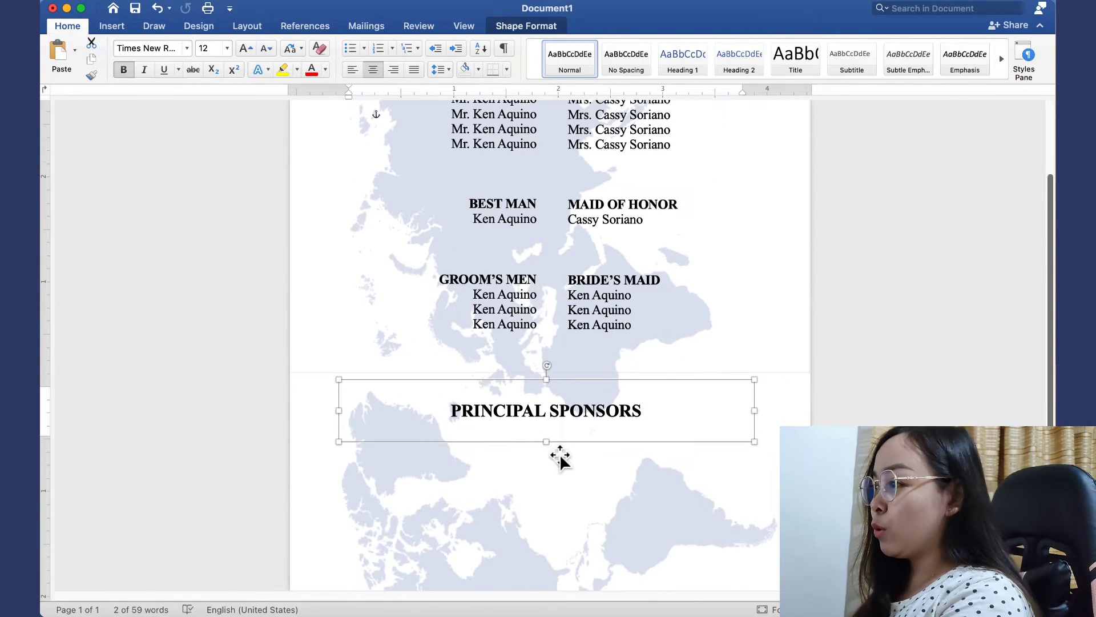
pyautogui.moveTo(546, 411); pyautogui.dragTo(453, 414)
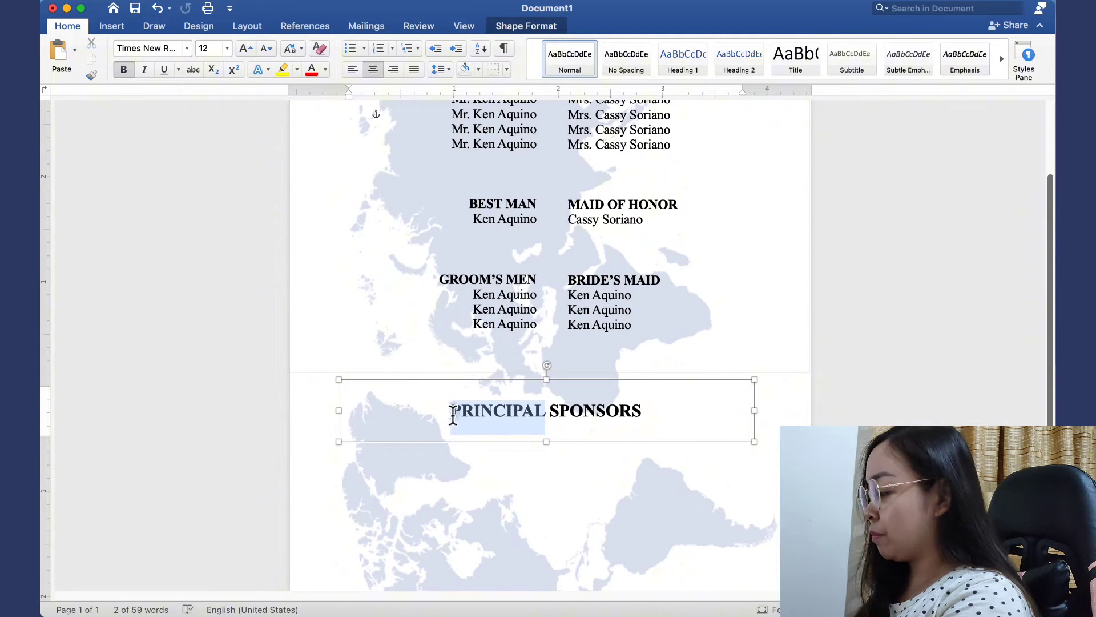
pyautogui.write('SEC')
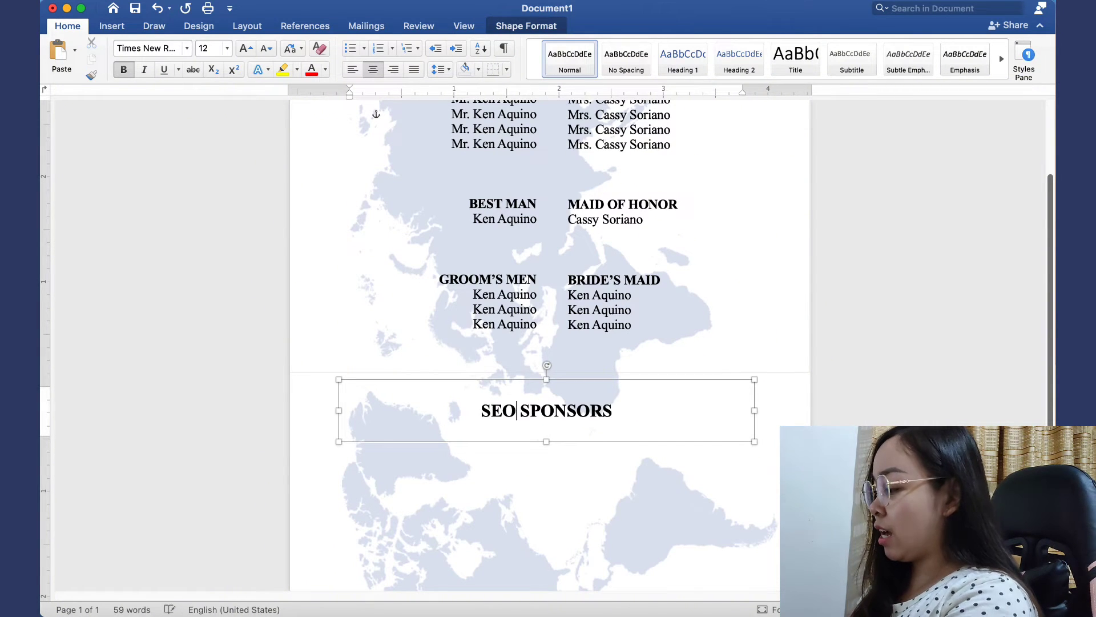
pyautogui.write('ONDARY')
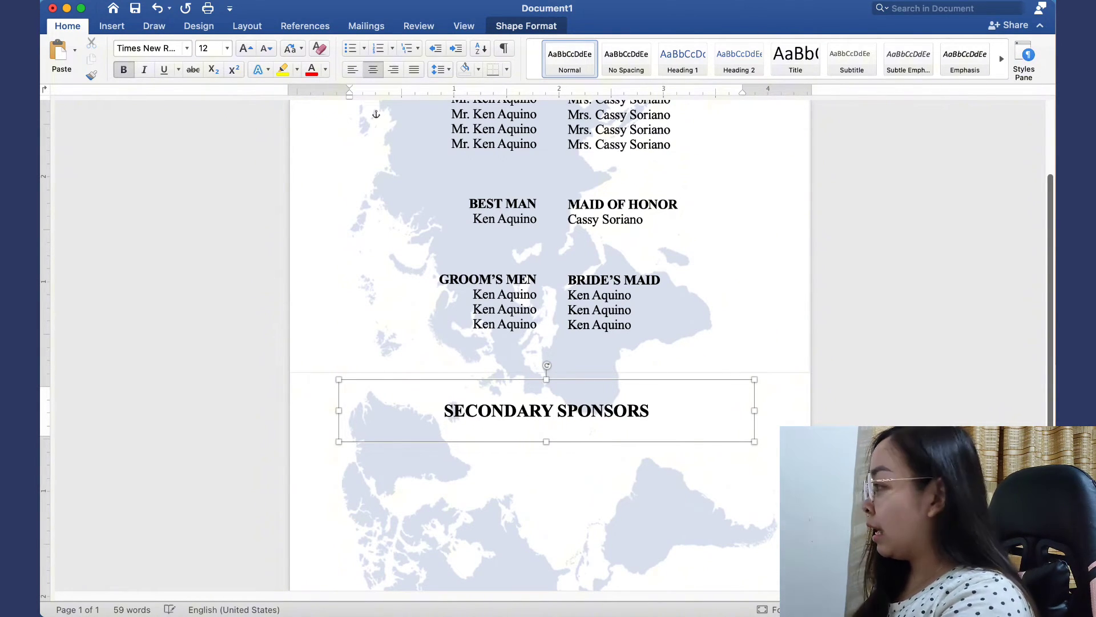
# - Duplicate the right-aligned names box and place the copy directly under the SECONDARY SPONSORS heading
pyautogui.scroll(4, 549, 430)
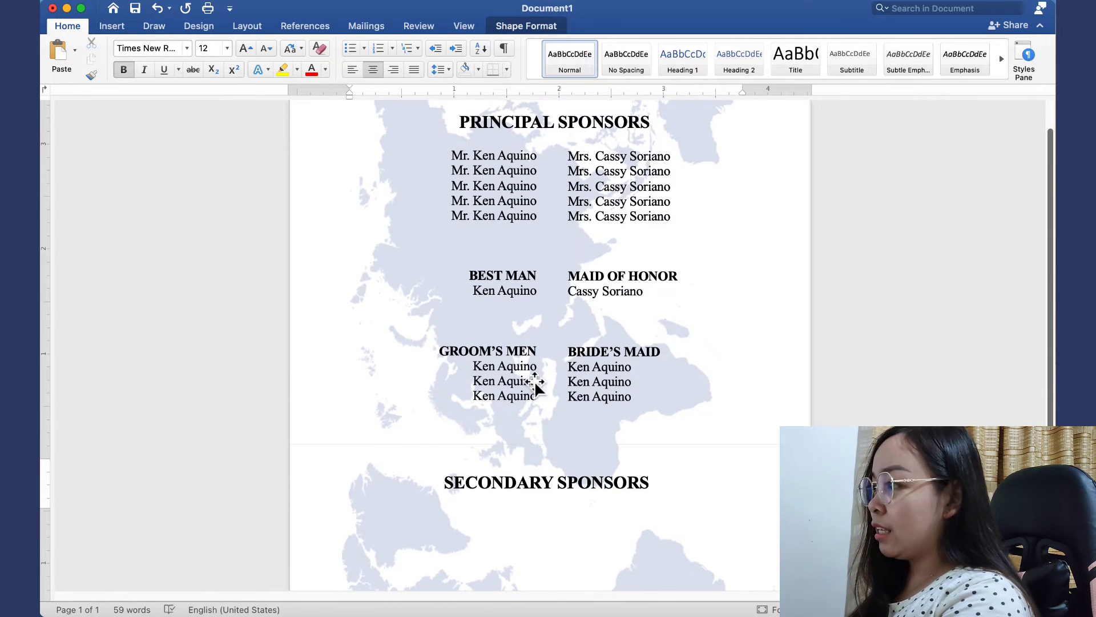
pyautogui.click(524, 352)
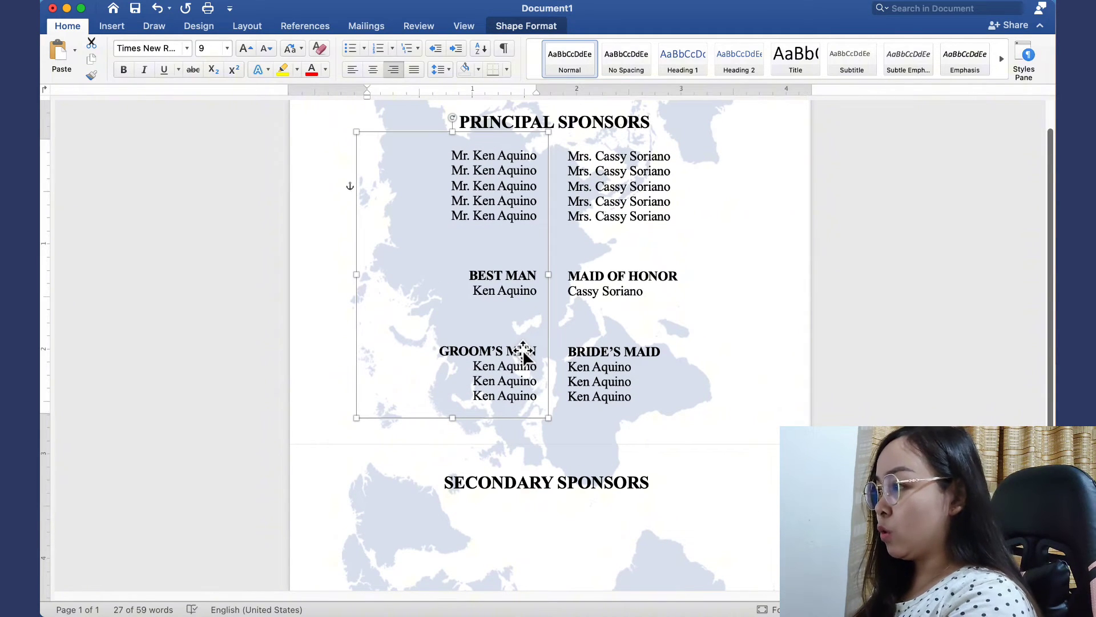
pyautogui.moveTo(518, 351); pyautogui.dragTo(513, 565)
pyautogui.scroll(-5, 605, 495)
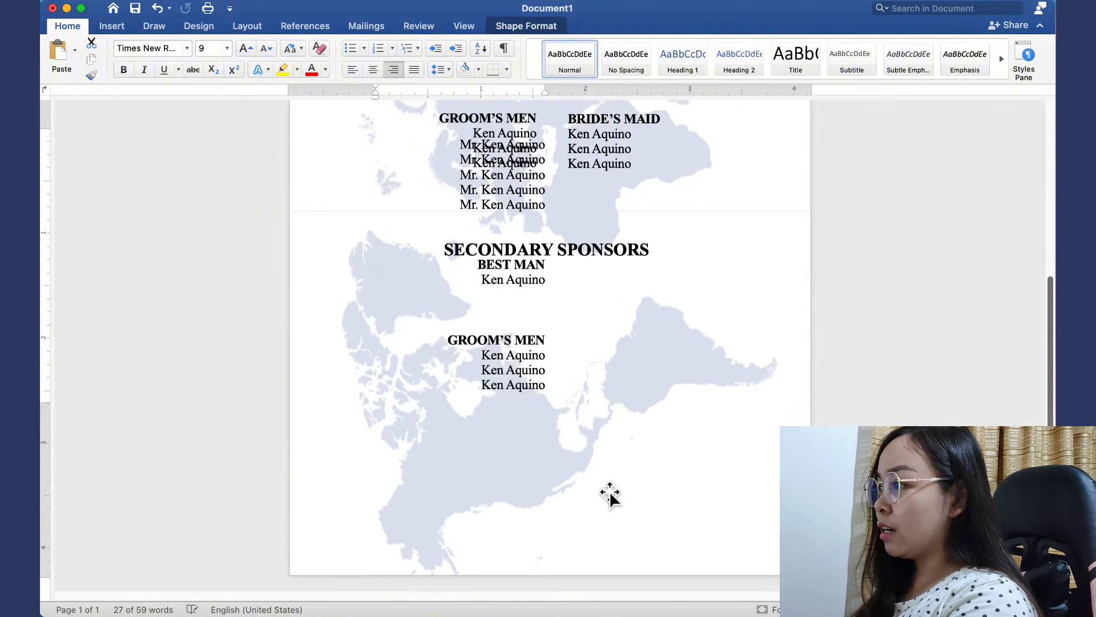
pyautogui.moveTo(540, 351); pyautogui.dragTo(511, 415)
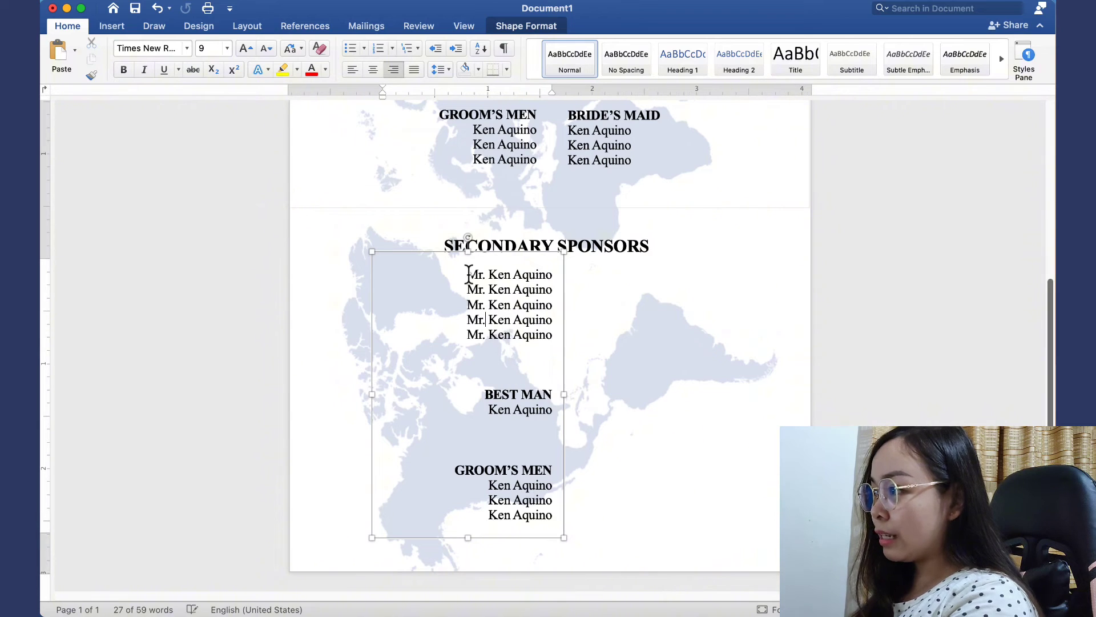
# - Delete the sponsor names and BEST MAN entry from the copied box and left-align the remaining GROOM'S MEN list
pyautogui.moveTo(468, 274); pyautogui.dragTo(558, 379)
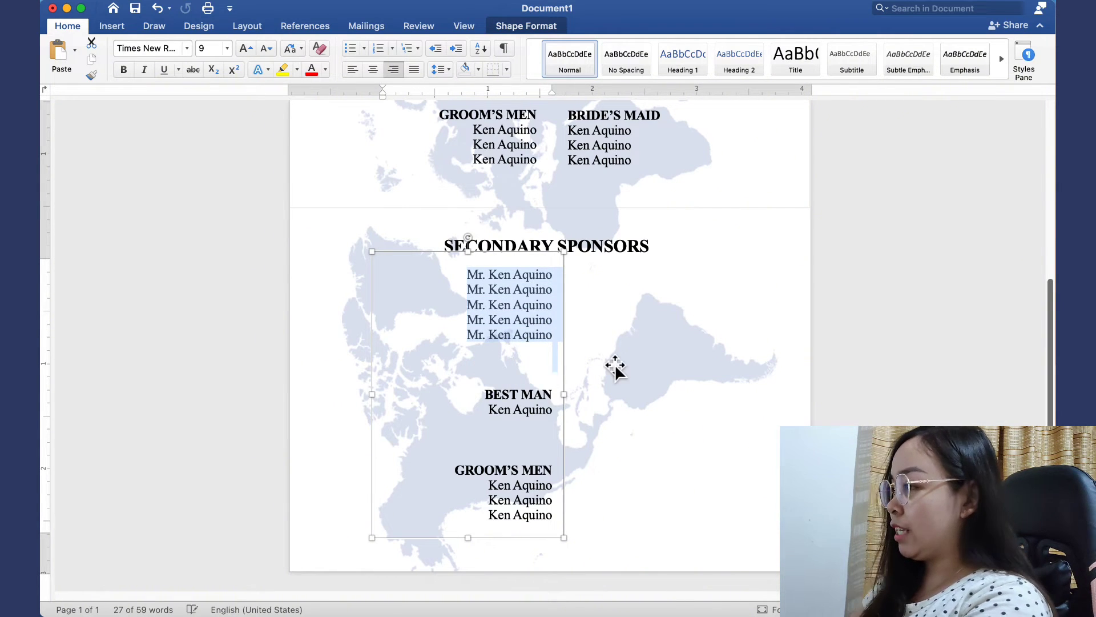
pyautogui.press('BackSpace')
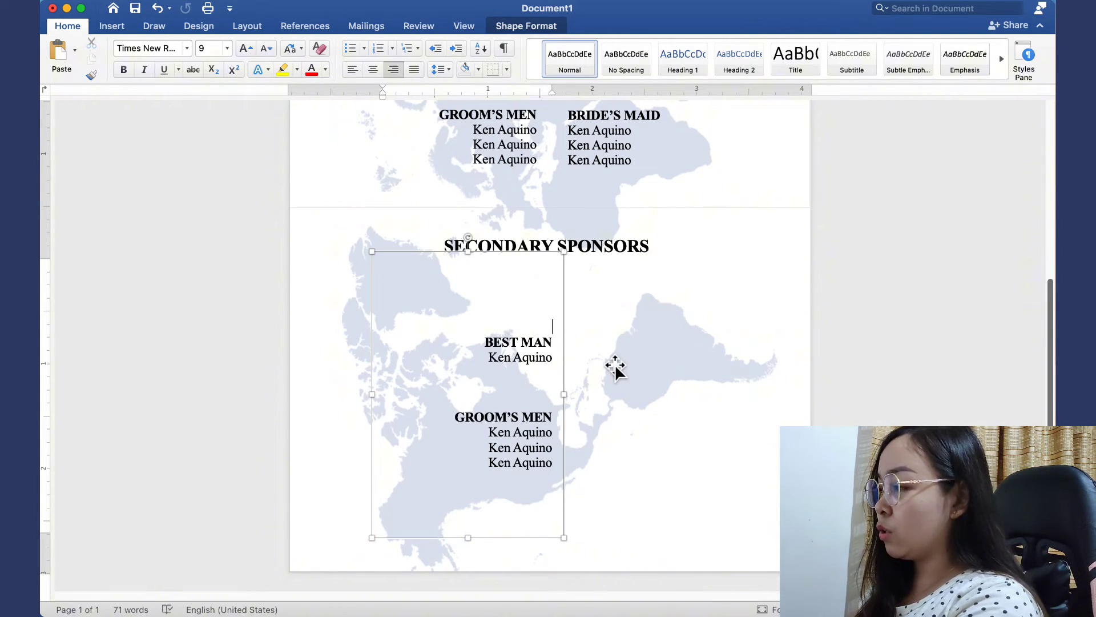
pyautogui.moveTo(484, 342); pyautogui.dragTo(551, 403)
pyautogui.press('BackSpace')
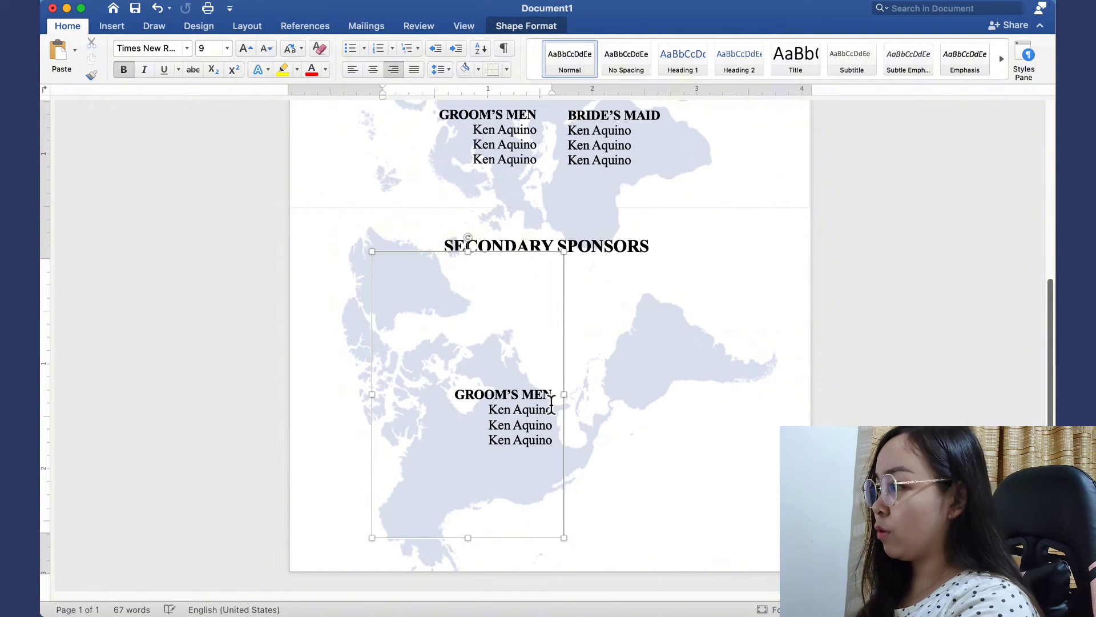
pyautogui.press('BackSpace')
pyautogui.press('BackSpace')
pyautogui.press('BackSpace')
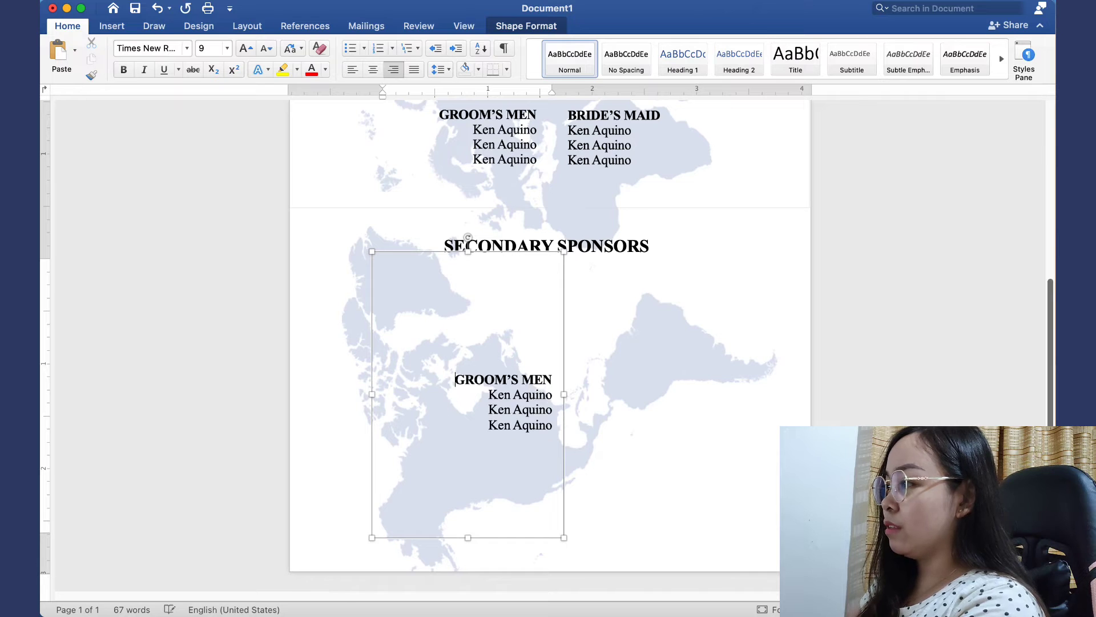
pyautogui.press('super+e')
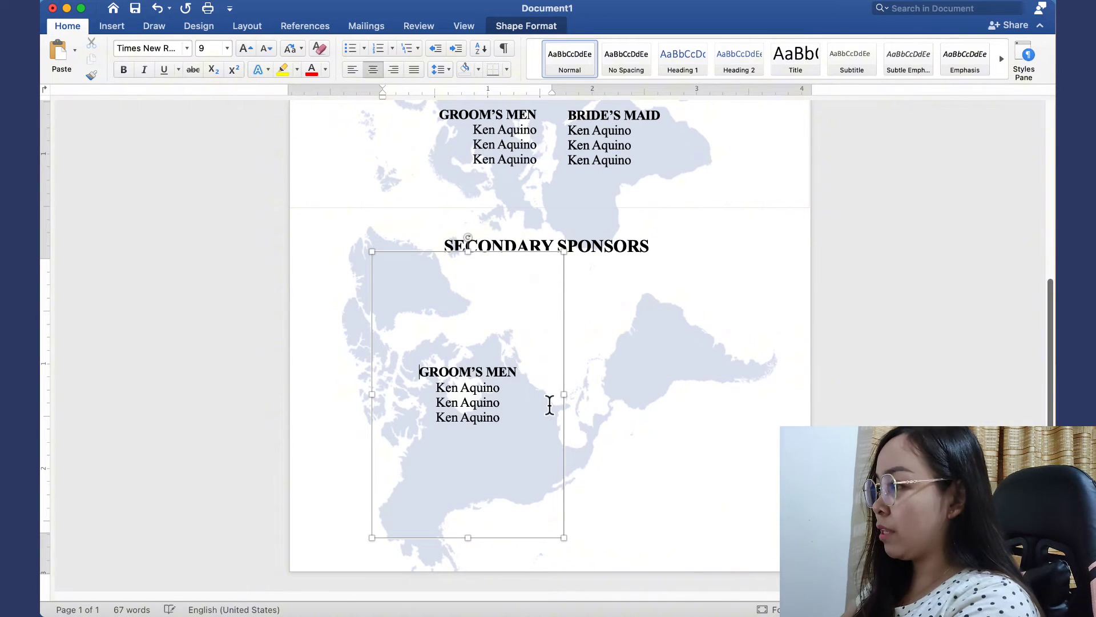
pyautogui.press('super+l')
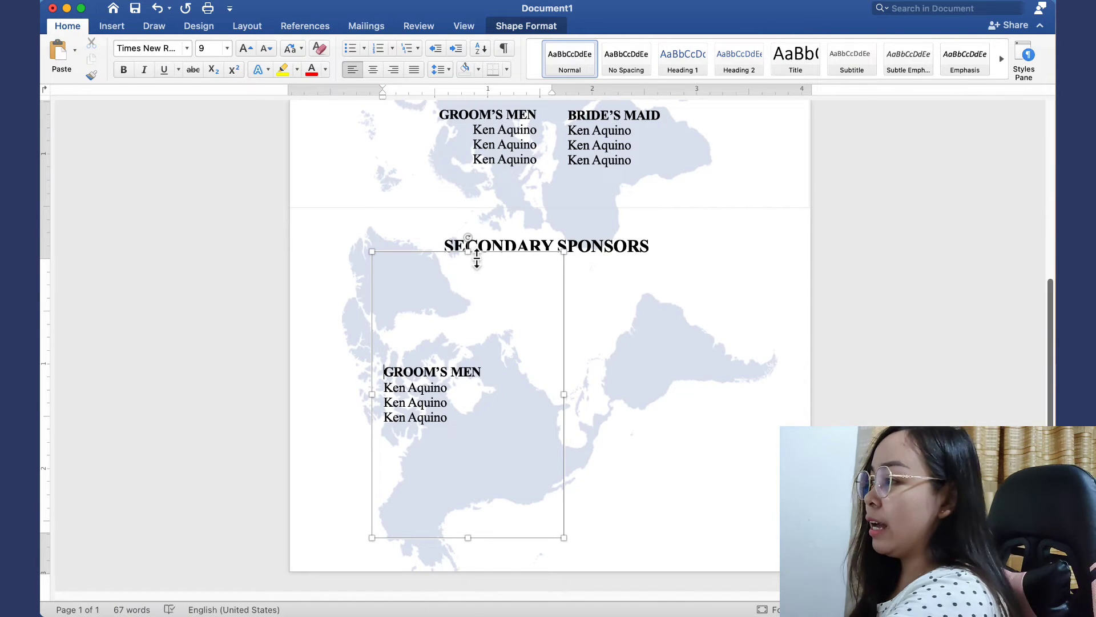
# - Change the copied box's GROOM'S MEN heading to "CANDLE" and replace its names with two sponsors' full names
pyautogui.click(492, 386)
pyautogui.scroll(3, 492, 386)
pyautogui.scroll(-1, 479, 366)
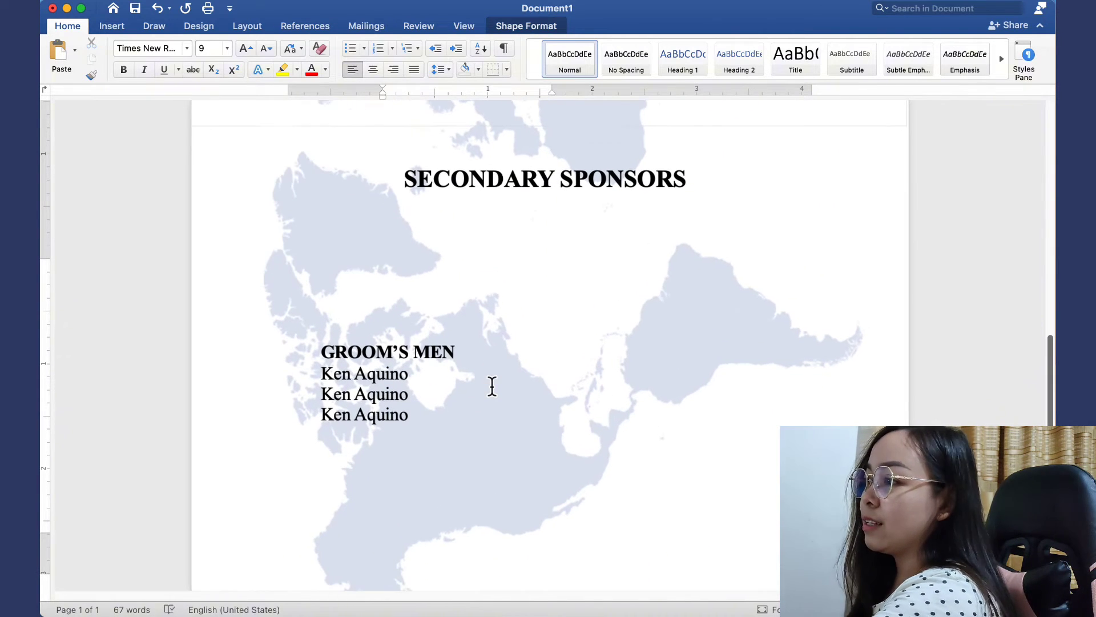
pyautogui.click(465, 328)
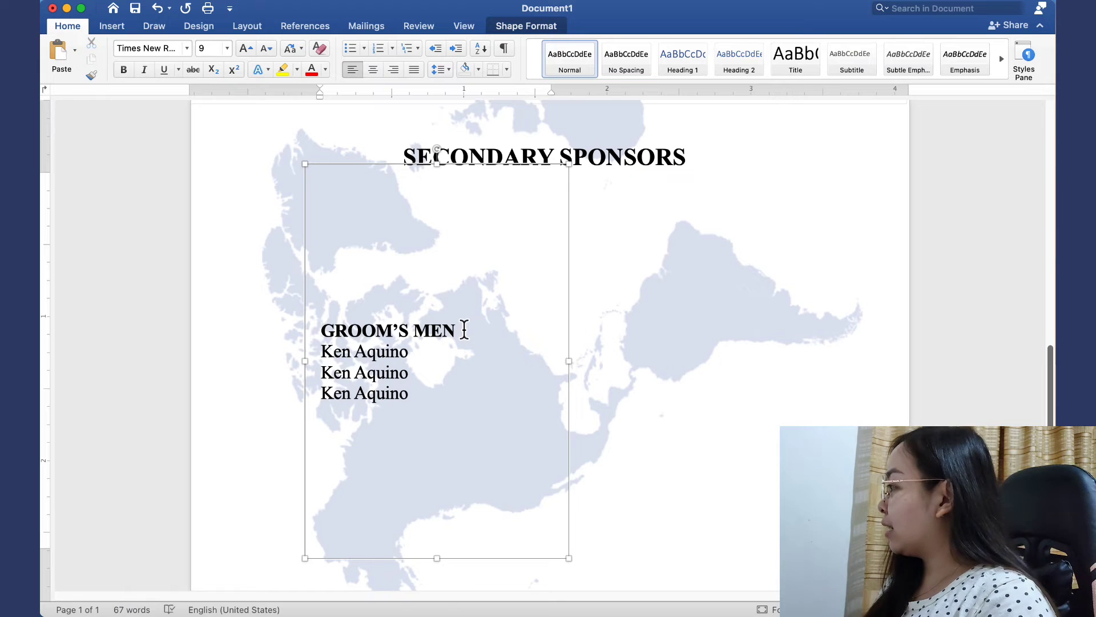
pyautogui.tripleClick(464, 330)
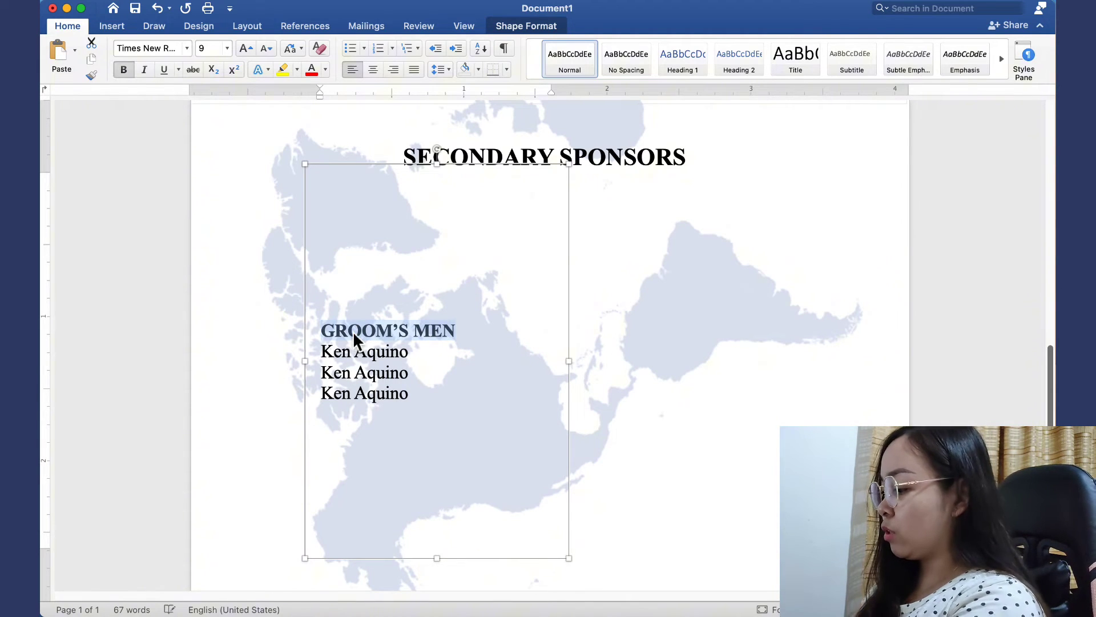
pyautogui.write('CANDLE')
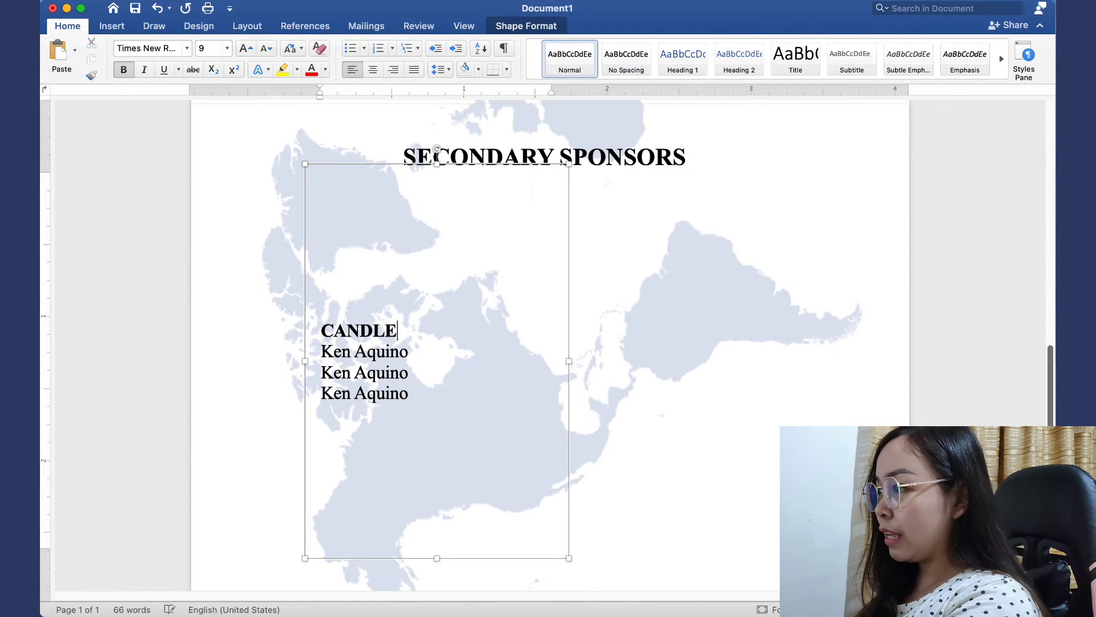
pyautogui.moveTo(399, 546); pyautogui.dragTo(324, 355)
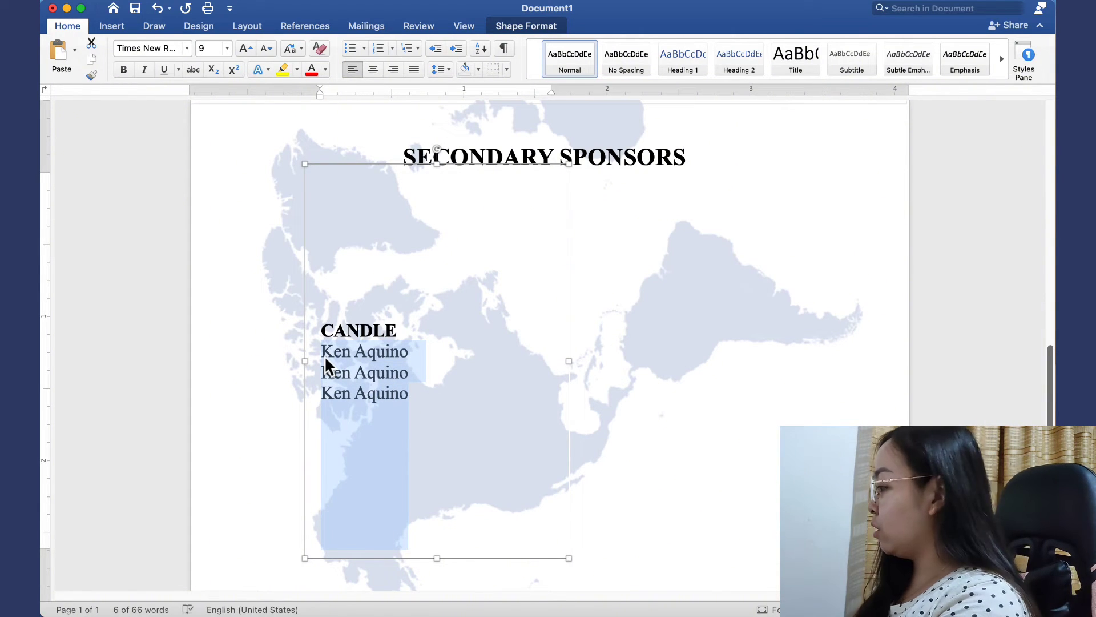
pyautogui.write('Ken ')
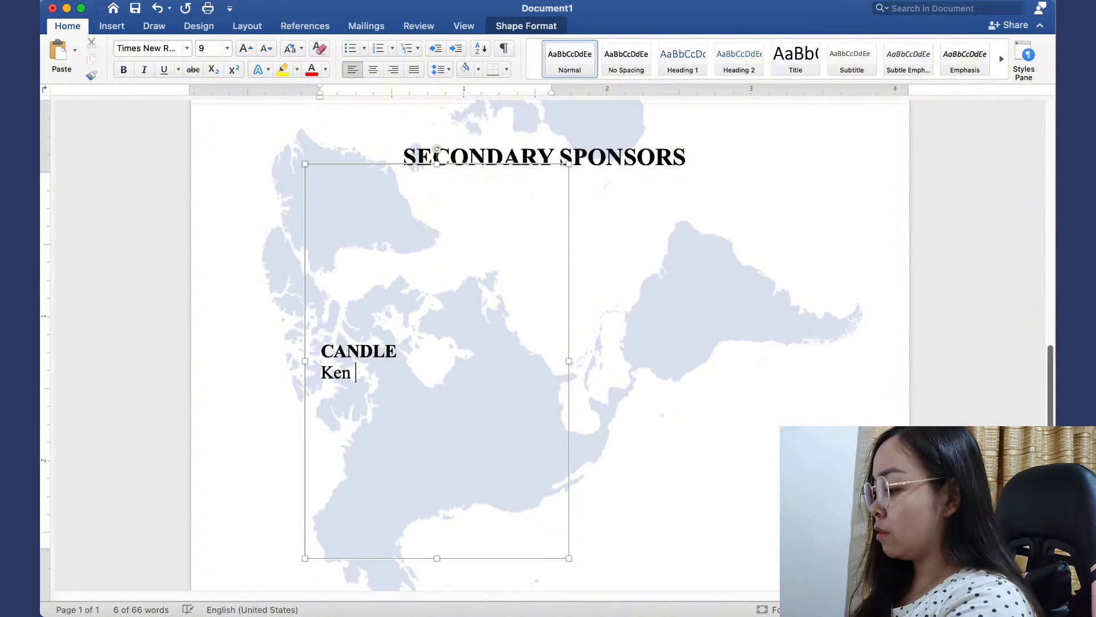
pyautogui.write('Aquino')
pyautogui.press('Return')
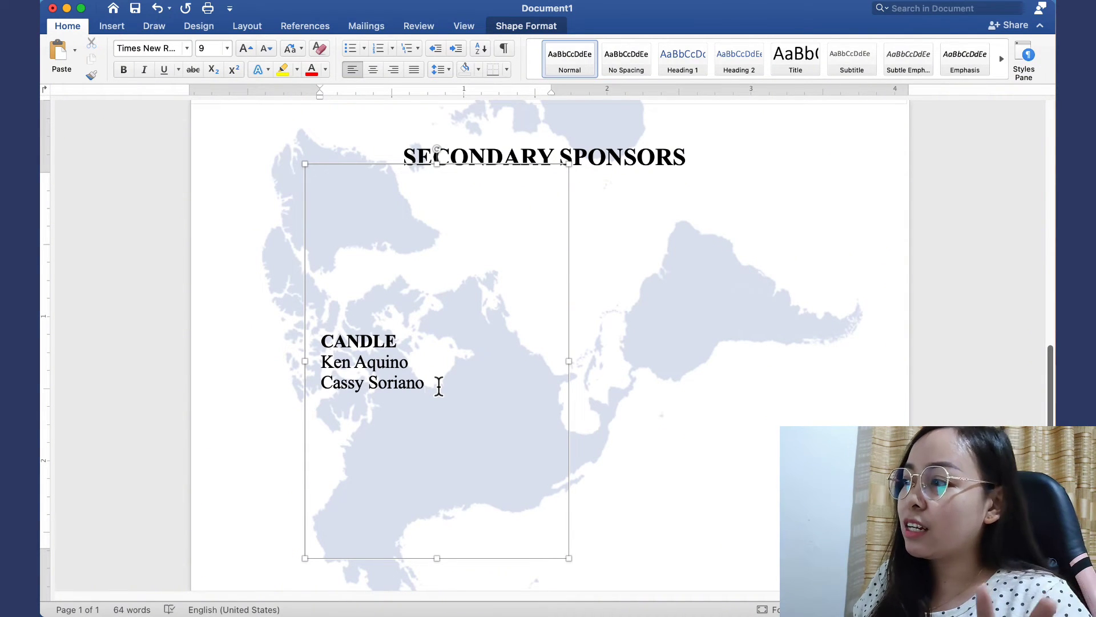
# - Center the CANDLE text and shrink its box to fit directly beneath the SECONDARY SPONSORS heading
pyautogui.moveTo(425, 383); pyautogui.dragTo(331, 351)
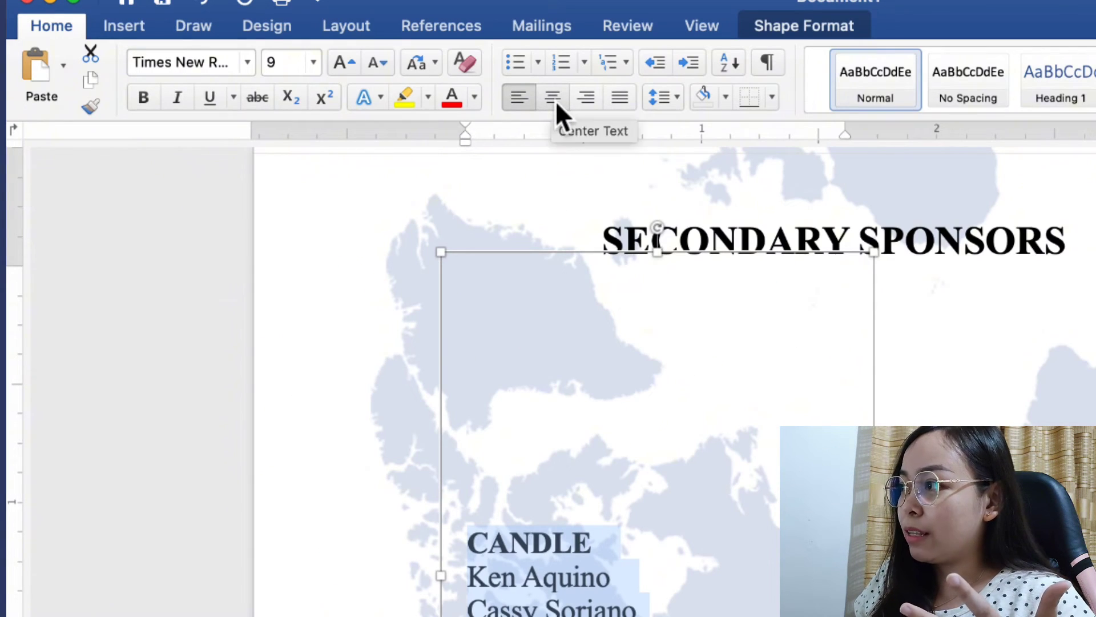
pyautogui.click(556, 101)
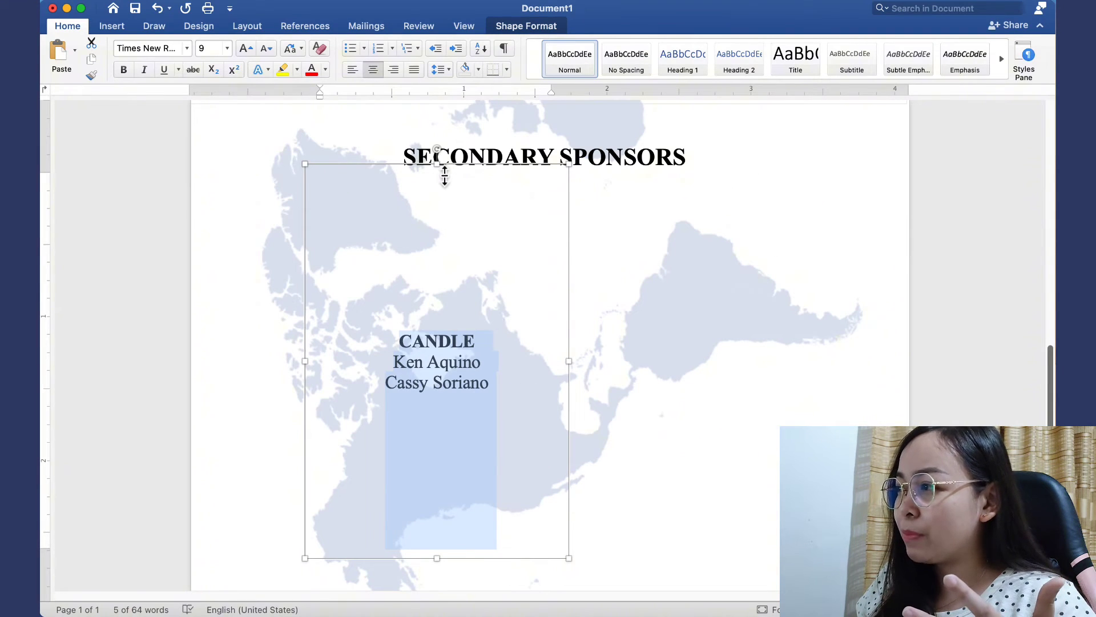
pyautogui.moveTo(443, 171); pyautogui.dragTo(457, 451)
pyautogui.moveTo(577, 452); pyautogui.dragTo(567, 199)
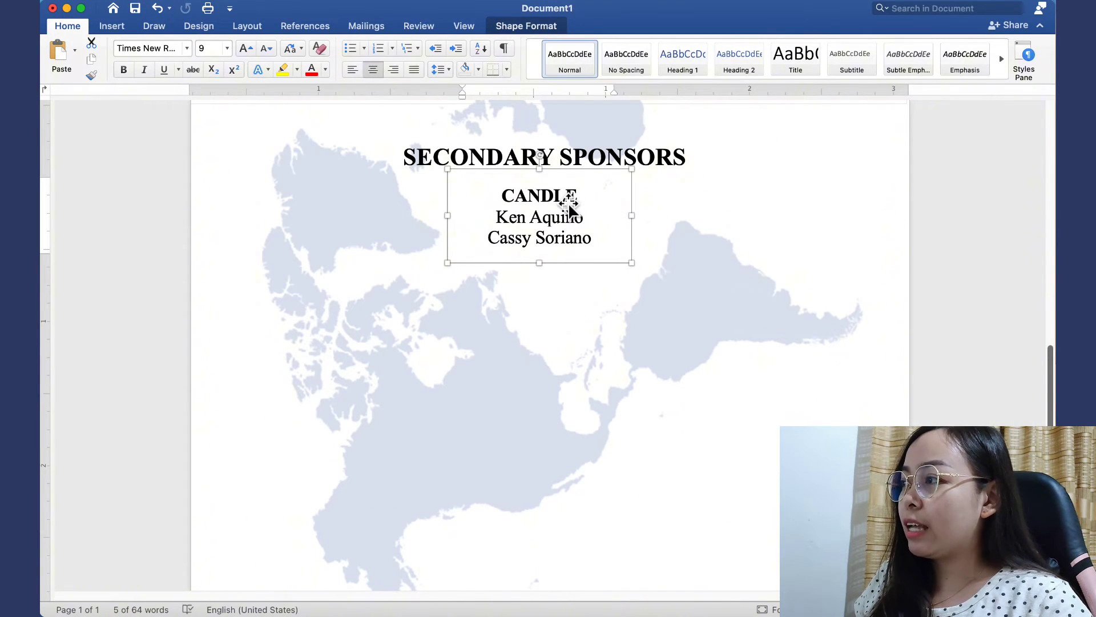
pyautogui.press('super+z')
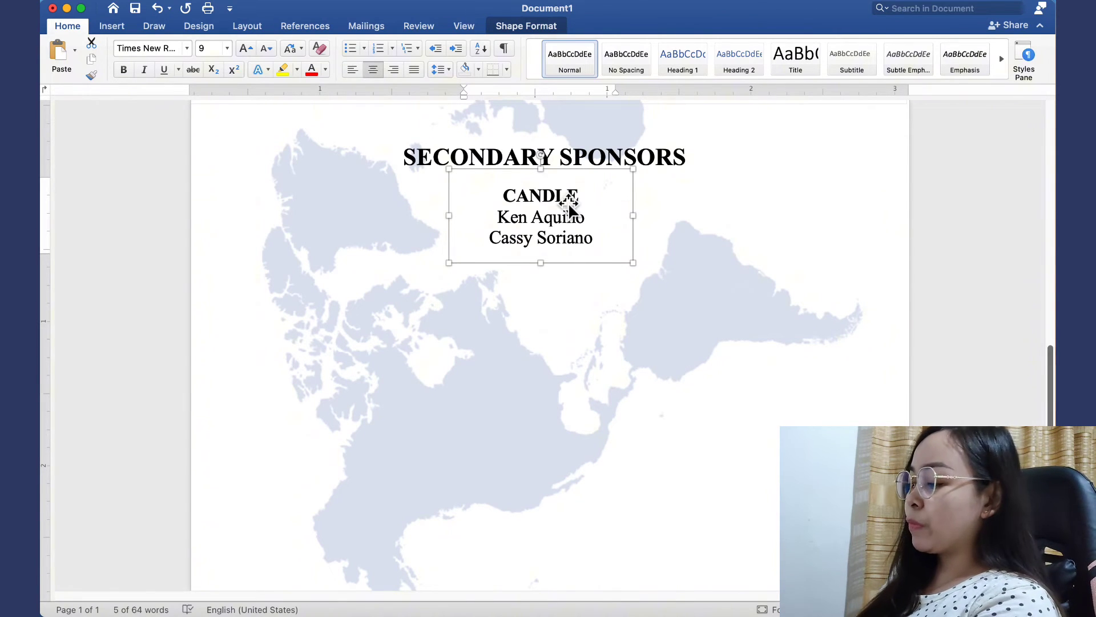
# - Duplicate the CANDLE box to its left, slightly lower, and change the copy's heading to "VEIL"
pyautogui.moveTo(569, 211); pyautogui.dragTo(399, 262)
pyautogui.moveTo(440, 224); pyautogui.dragTo(378, 225)
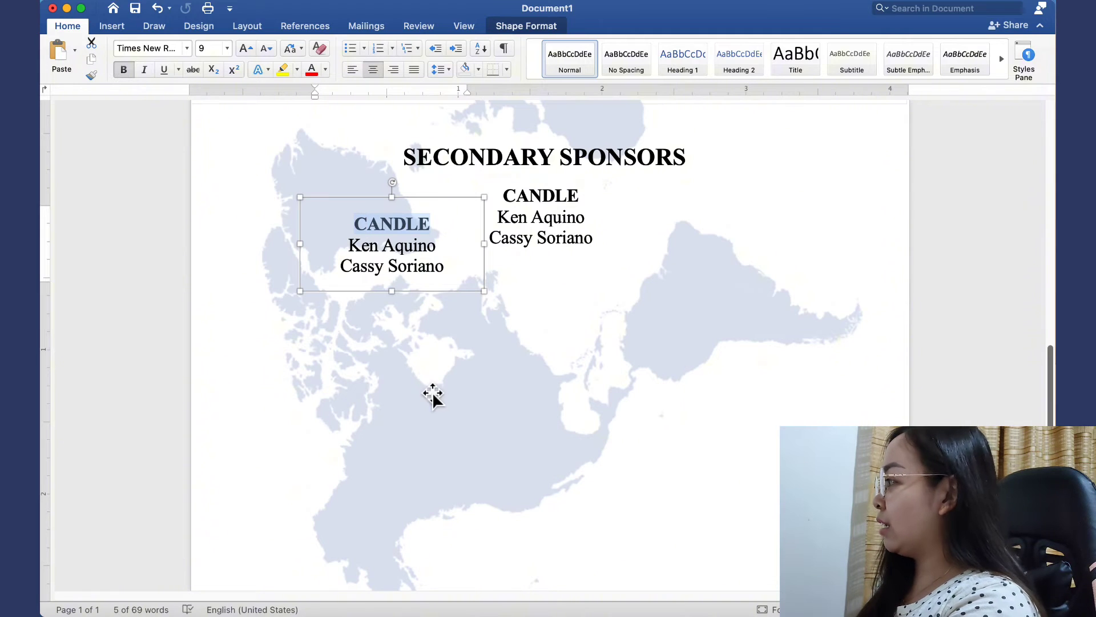
pyautogui.write('vei')
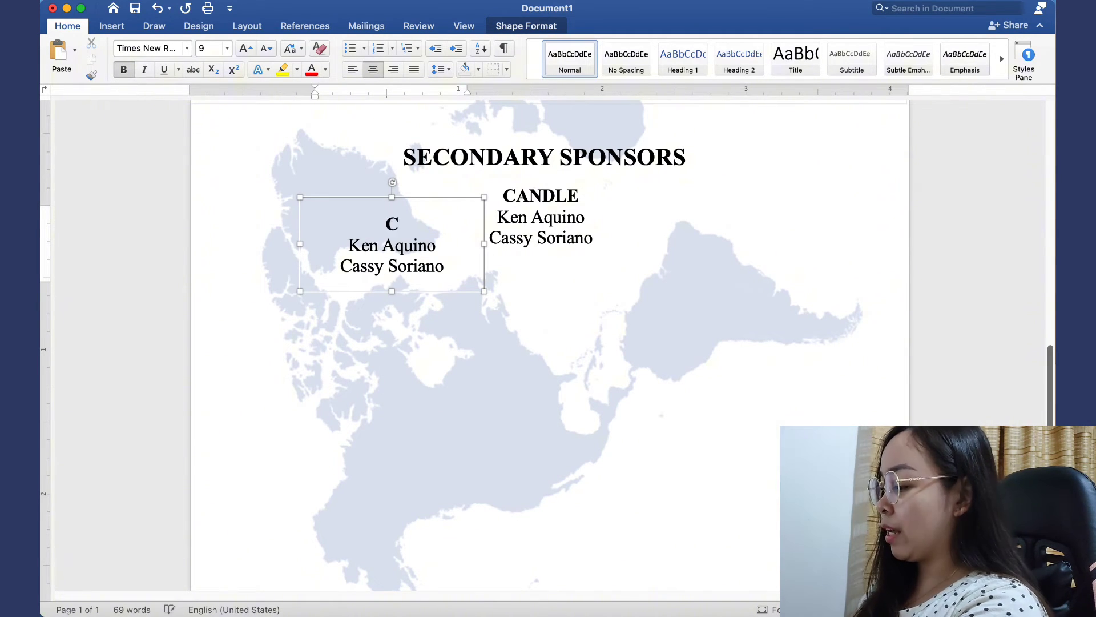
pyautogui.write('IL')
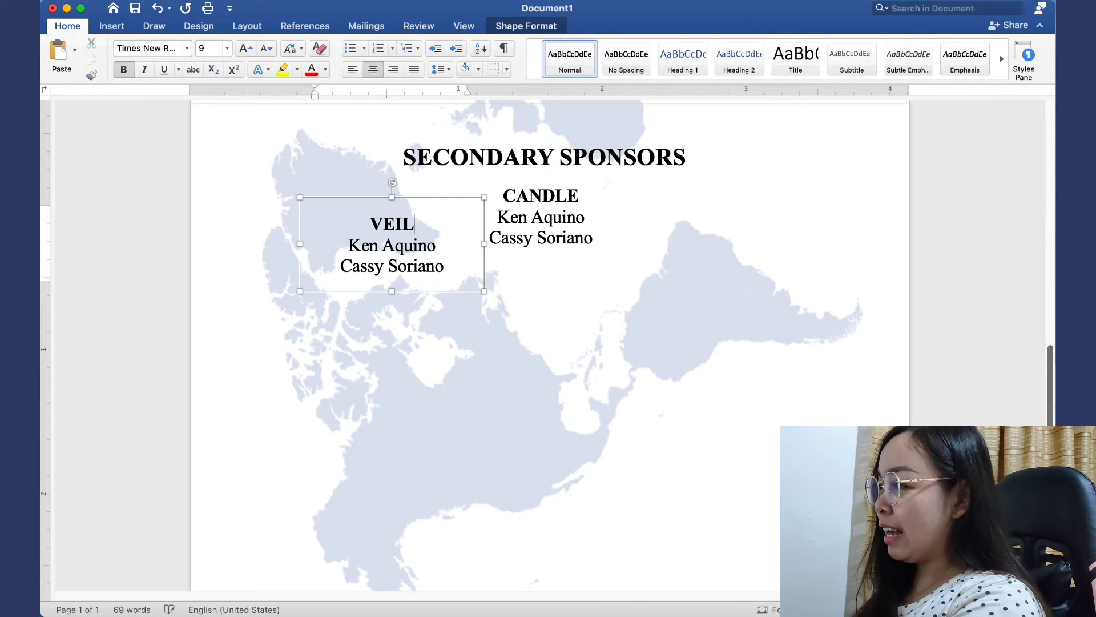
pyautogui.click(418, 251)
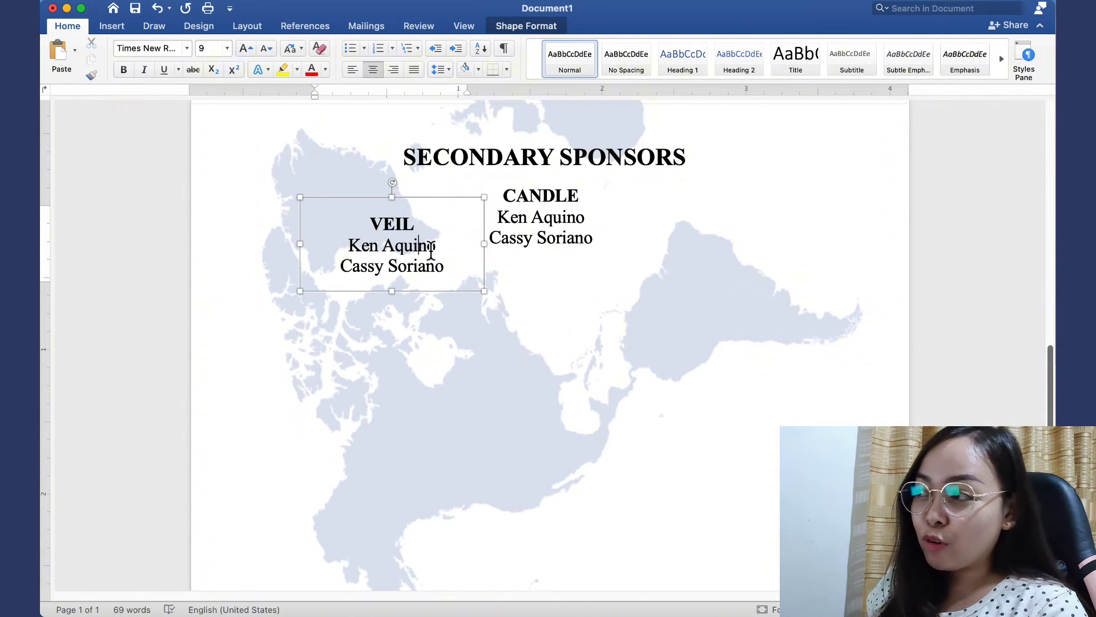
# - Duplicate the VEIL box on the other side of CANDLE and change the copy's heading to "CORD"
pyautogui.click(441, 213)
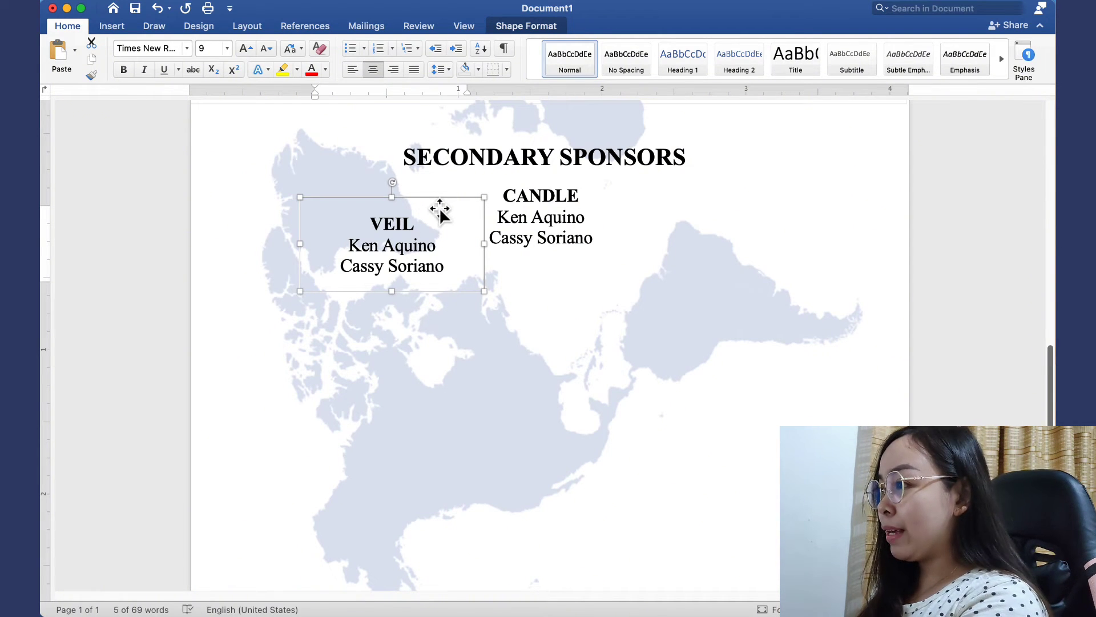
pyautogui.moveTo(440, 212); pyautogui.dragTo(668, 231)
pyautogui.click(727, 234)
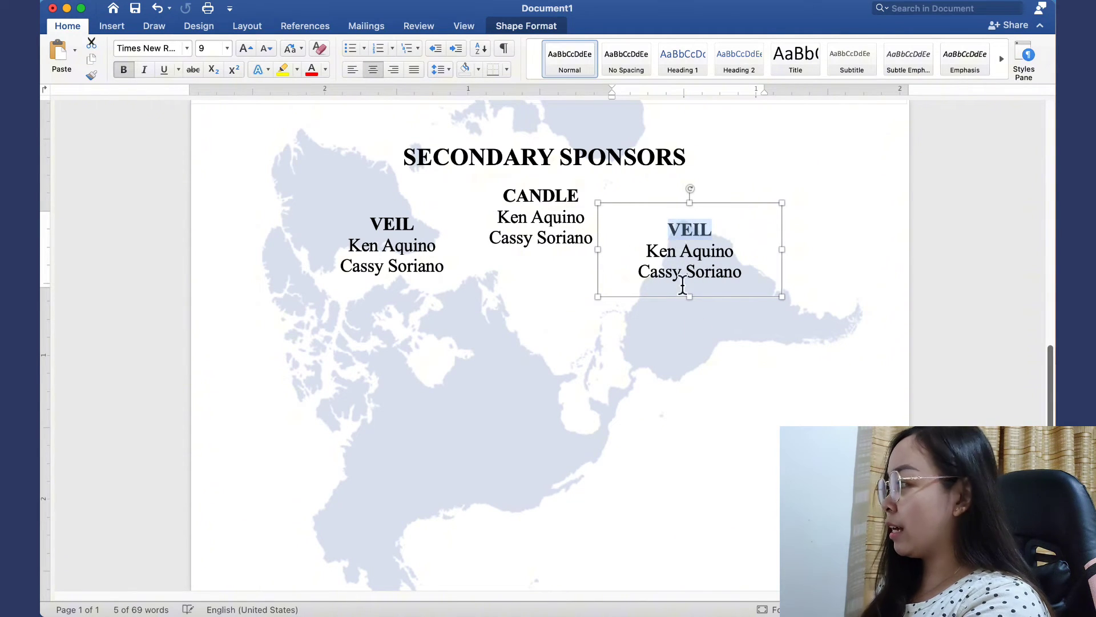
pyautogui.write('CORD')
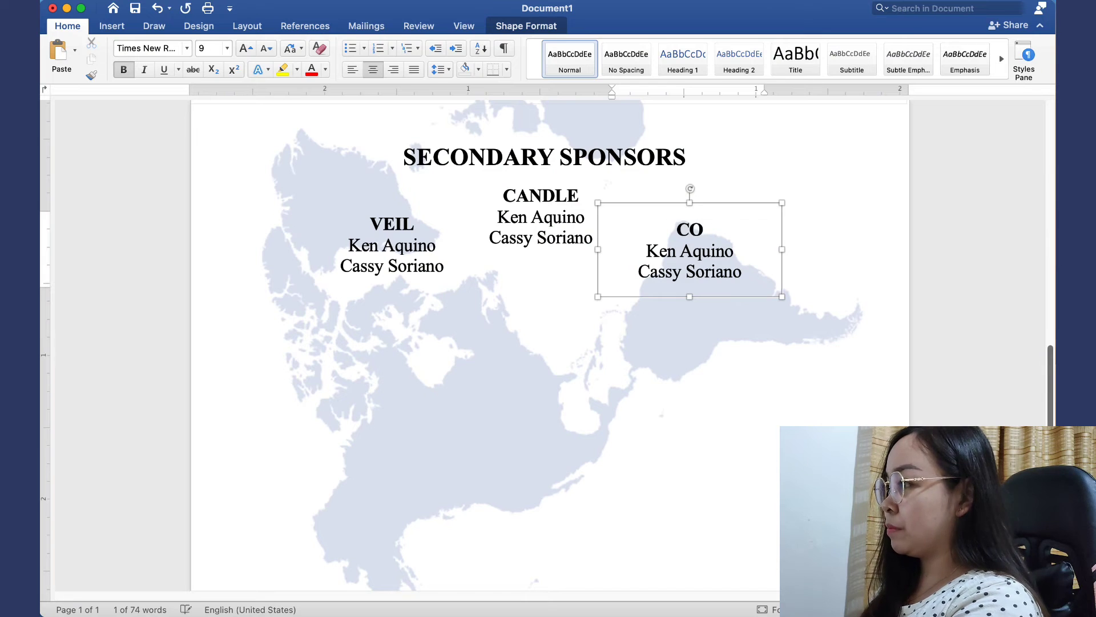
# - Duplicate the CORD box, place the copy below CANDLE, and change its heading to "RING BEARER"
pyautogui.click(729, 215)
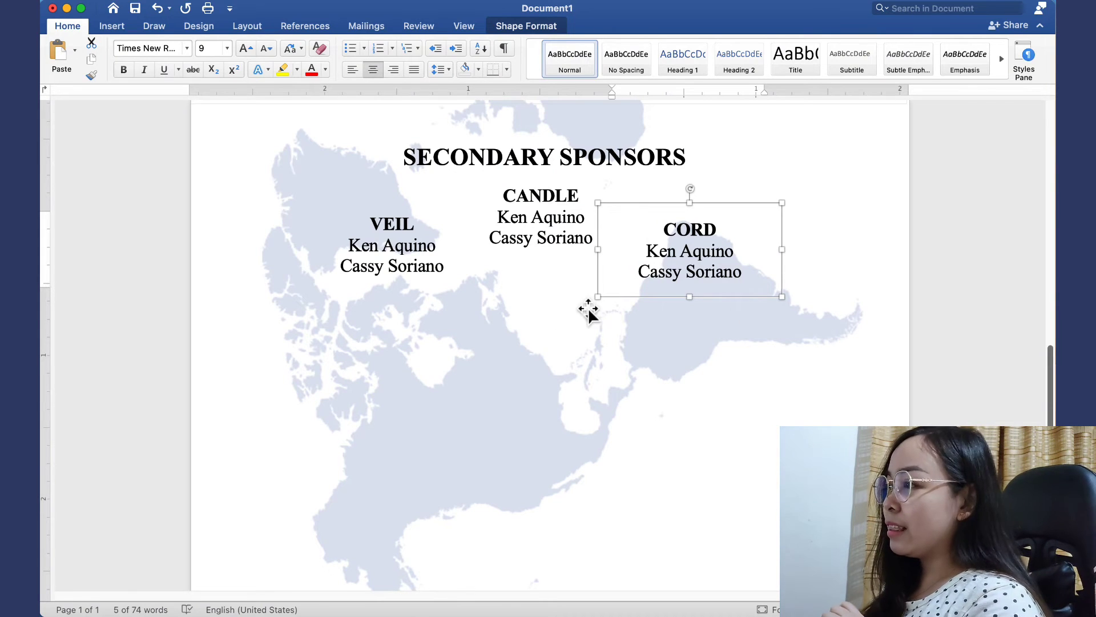
pyautogui.scroll(-2, 577, 344)
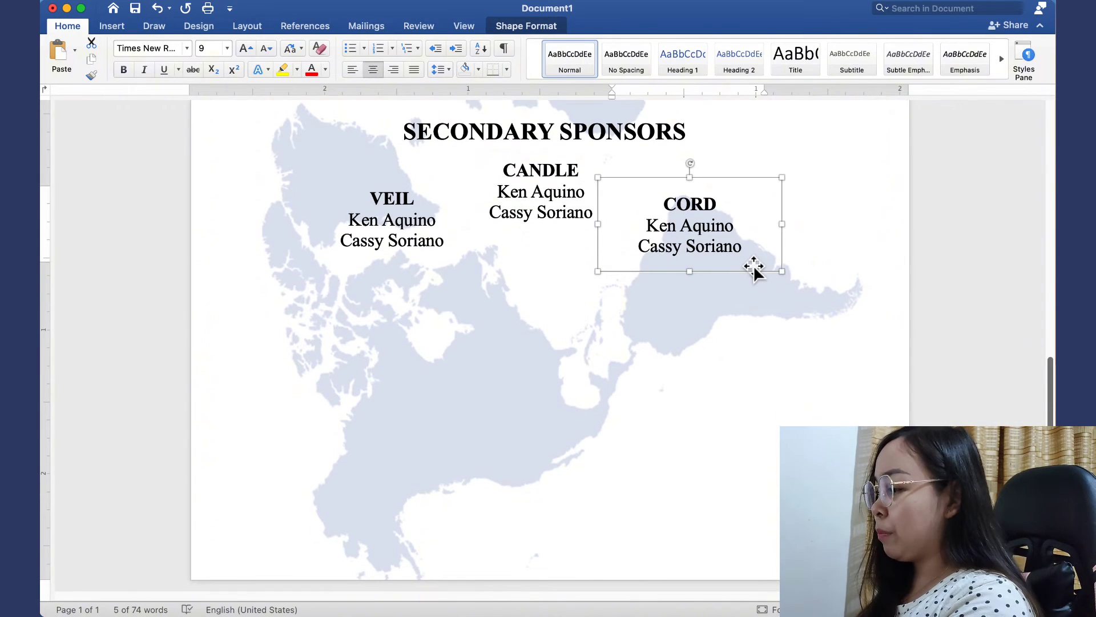
pyautogui.press('super+v')
pyautogui.moveTo(735, 265); pyautogui.dragTo(532, 316)
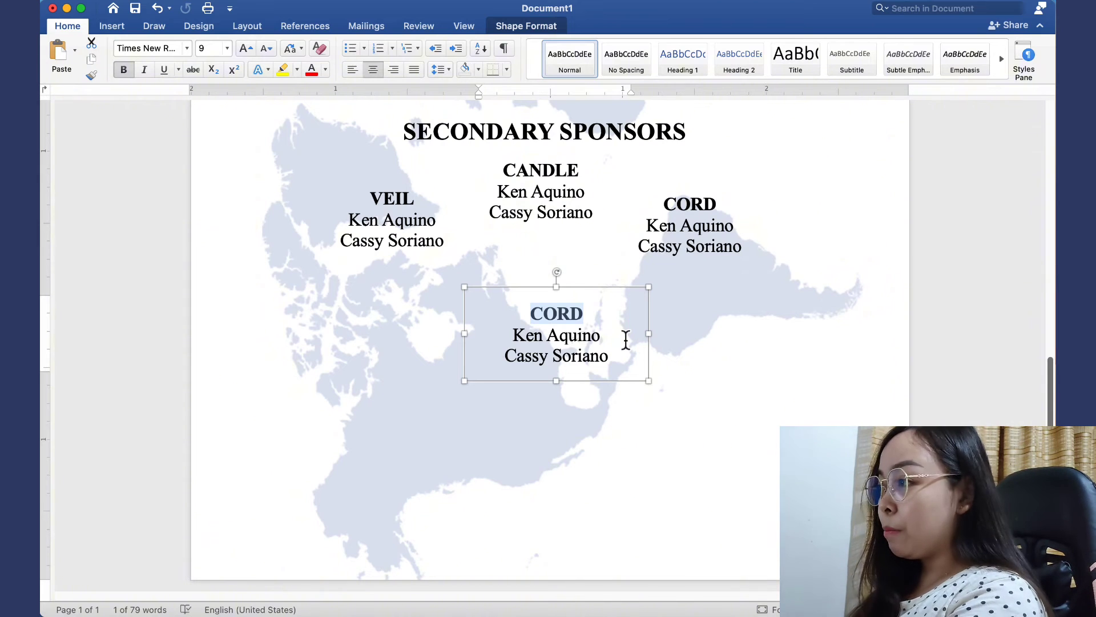
pyautogui.write('RIN')
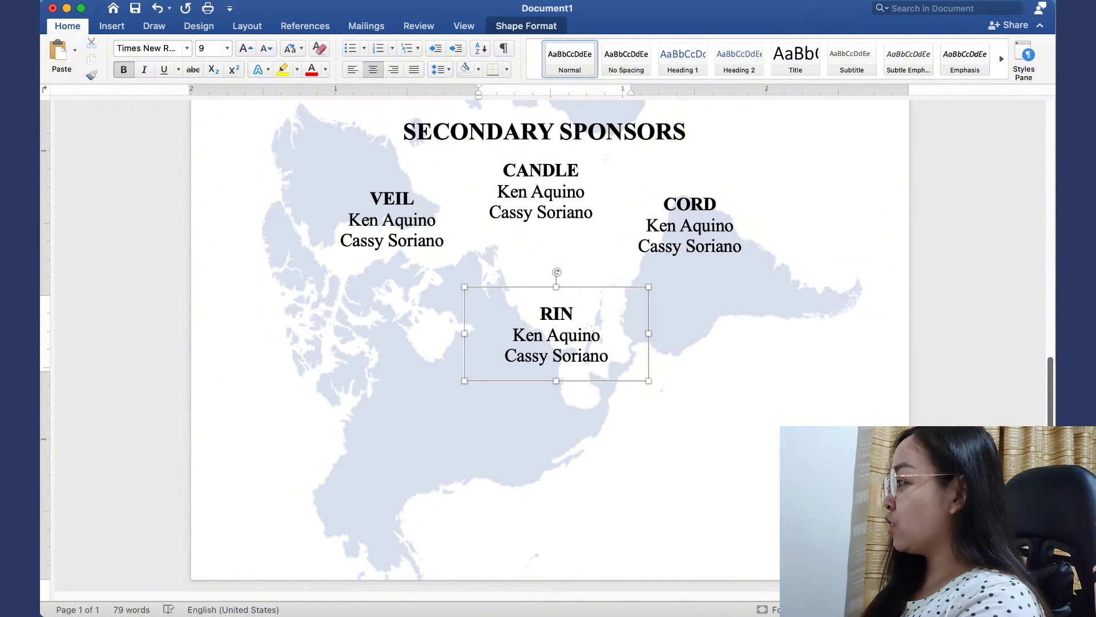
pyautogui.write('G ')
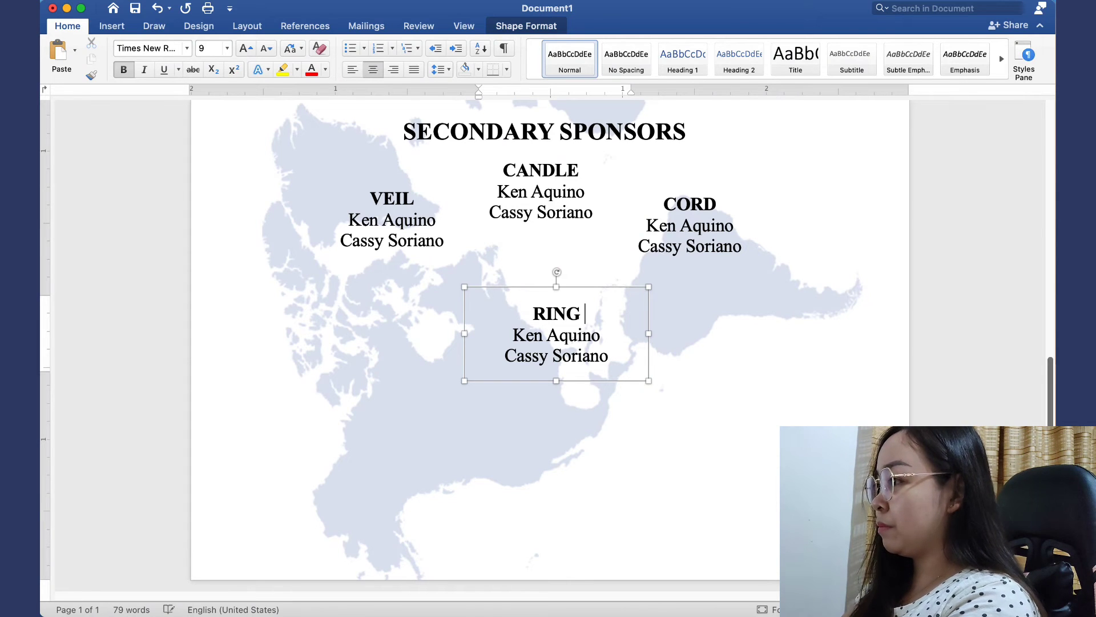
pyautogui.write('BEARER')
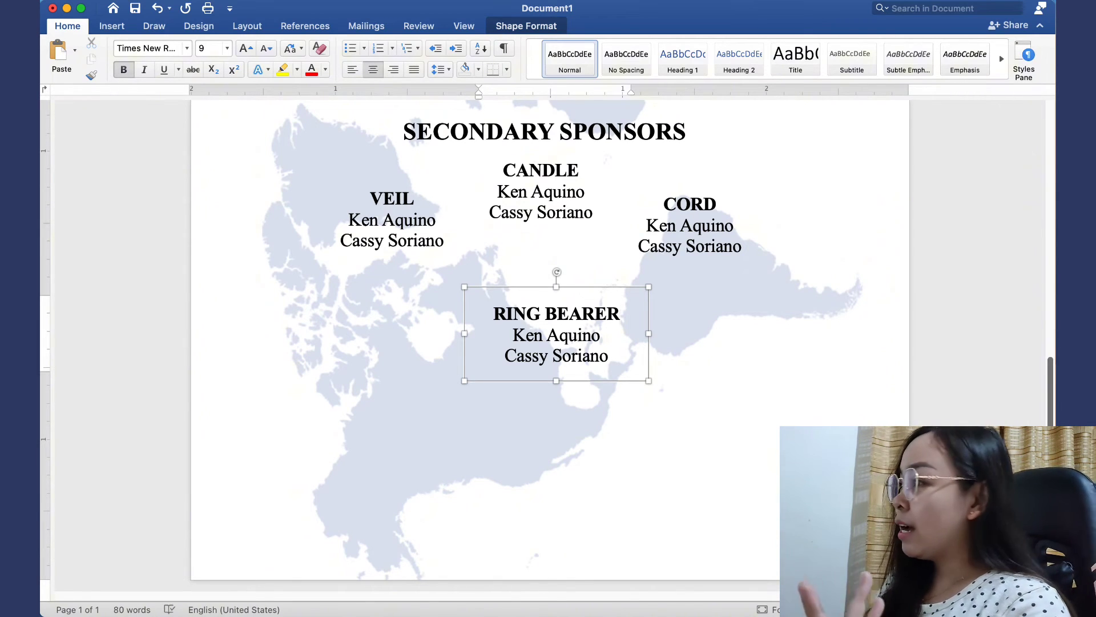
# - Remove the second name from the RING BEARER box and place a duplicate of the trimmed box lower down beneath VEIL
pyautogui.moveTo(619, 360); pyautogui.dragTo(516, 359)
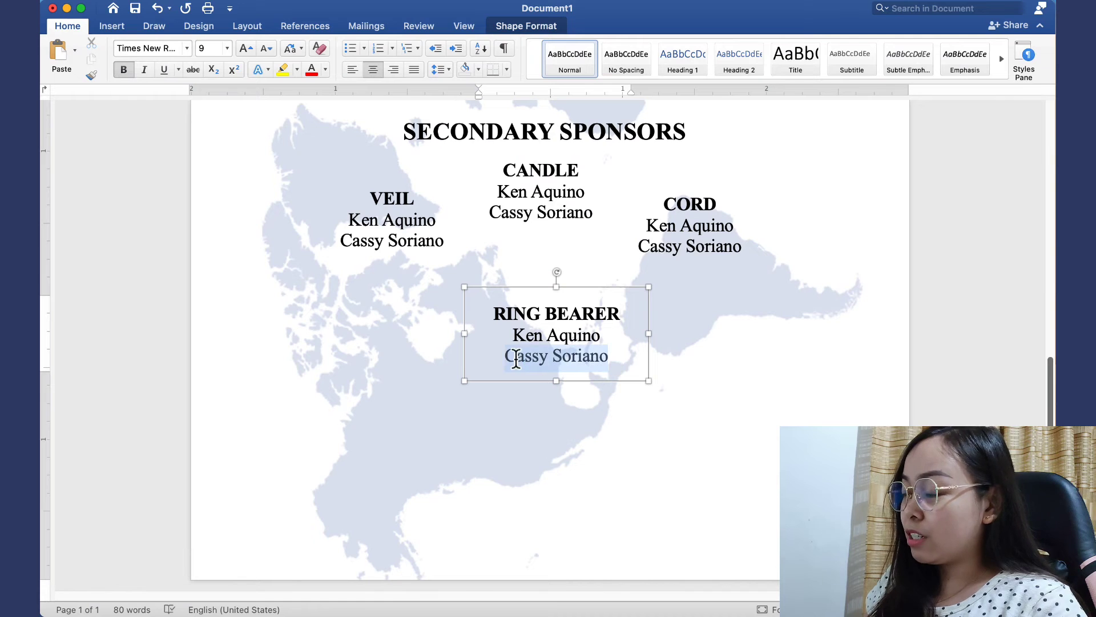
pyautogui.press('BackSpace')
pyautogui.press('BackSpace')
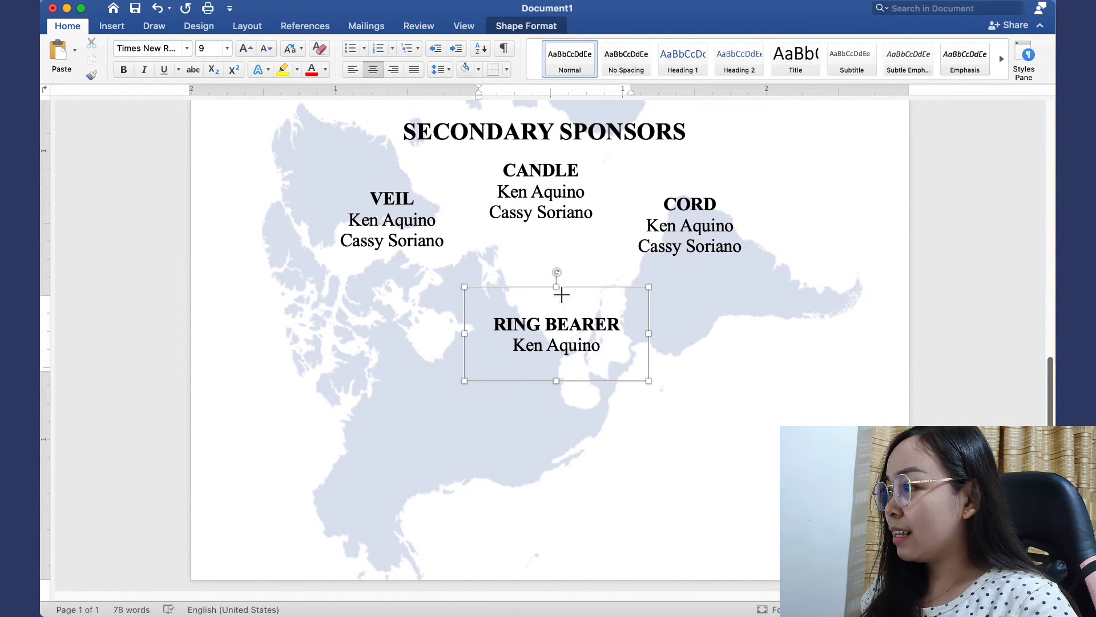
pyautogui.moveTo(562, 294); pyautogui.dragTo(397, 372)
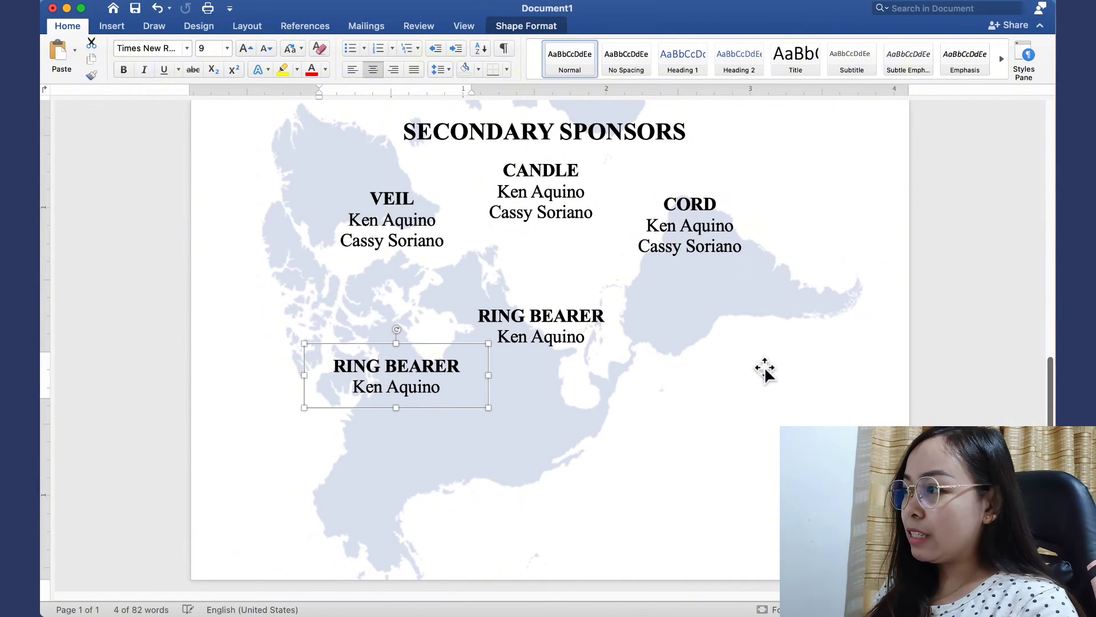
# - Lower the VEIL box level with CORD and change the heading of the RING BEARER copy beneath VEIL to "COIN BEARER"
pyautogui.moveTo(395, 223); pyautogui.dragTo(396, 223)
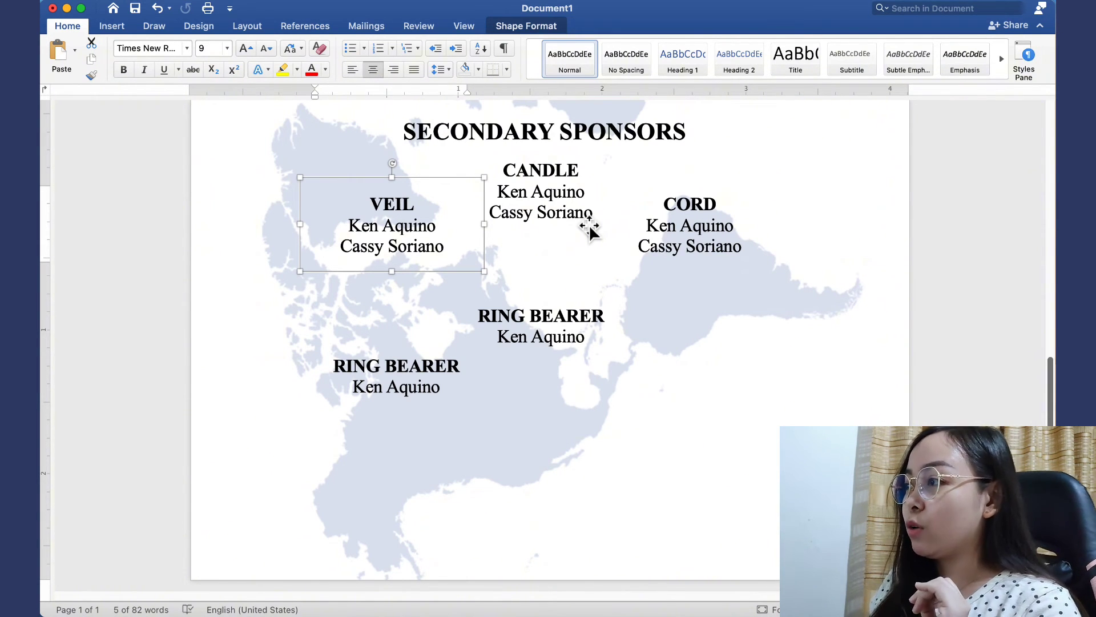
pyautogui.click(390, 372)
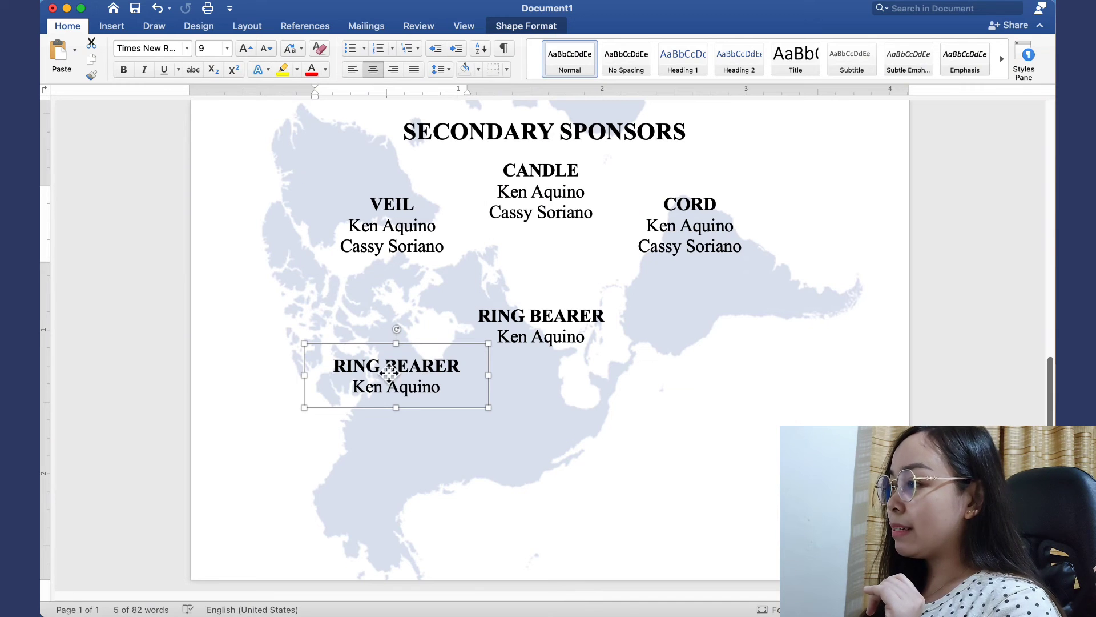
pyautogui.click(446, 370)
pyautogui.moveTo(381, 371); pyautogui.dragTo(353, 372)
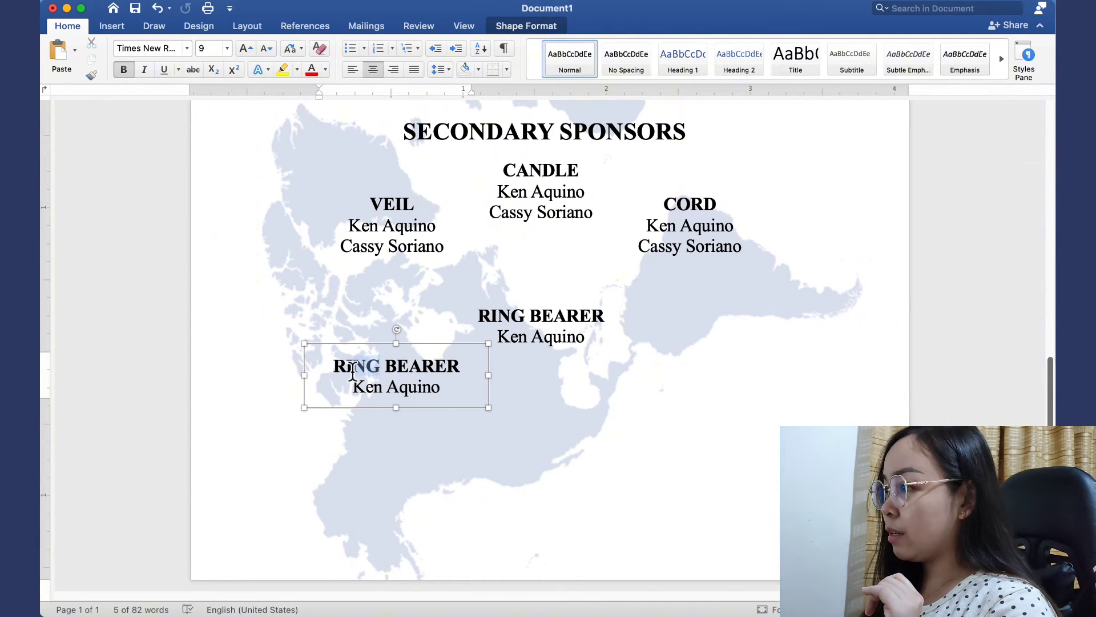
pyautogui.write('COIN')
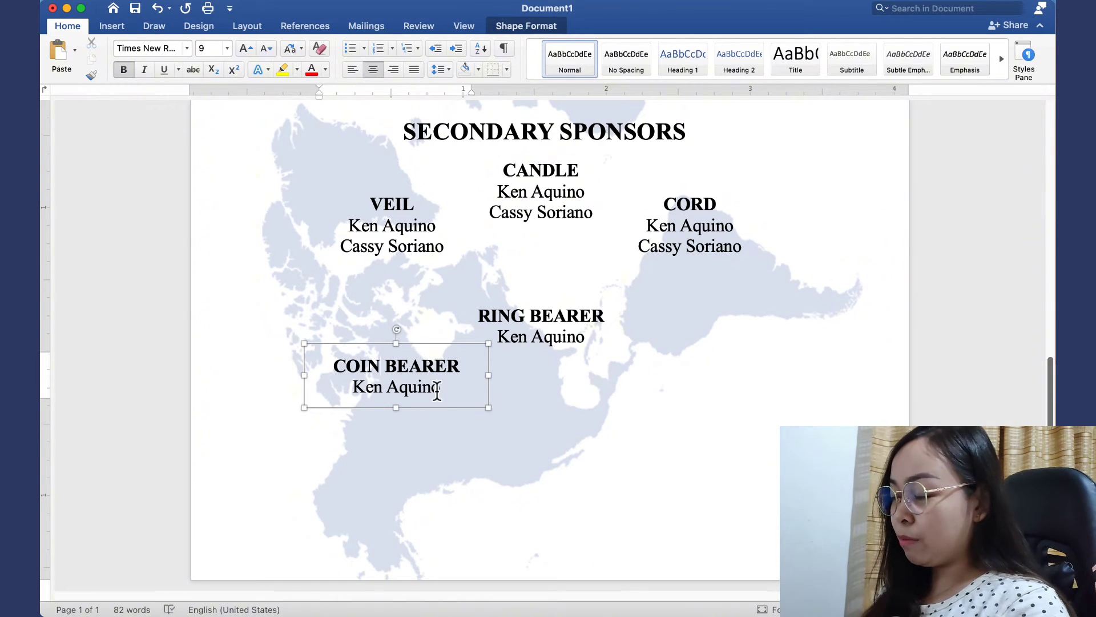
# - Duplicate the COIN BEARER box beneath CORD, change the copy's heading to "BIBLE BEARER" and move it slightly up and inward
pyautogui.click(442, 357)
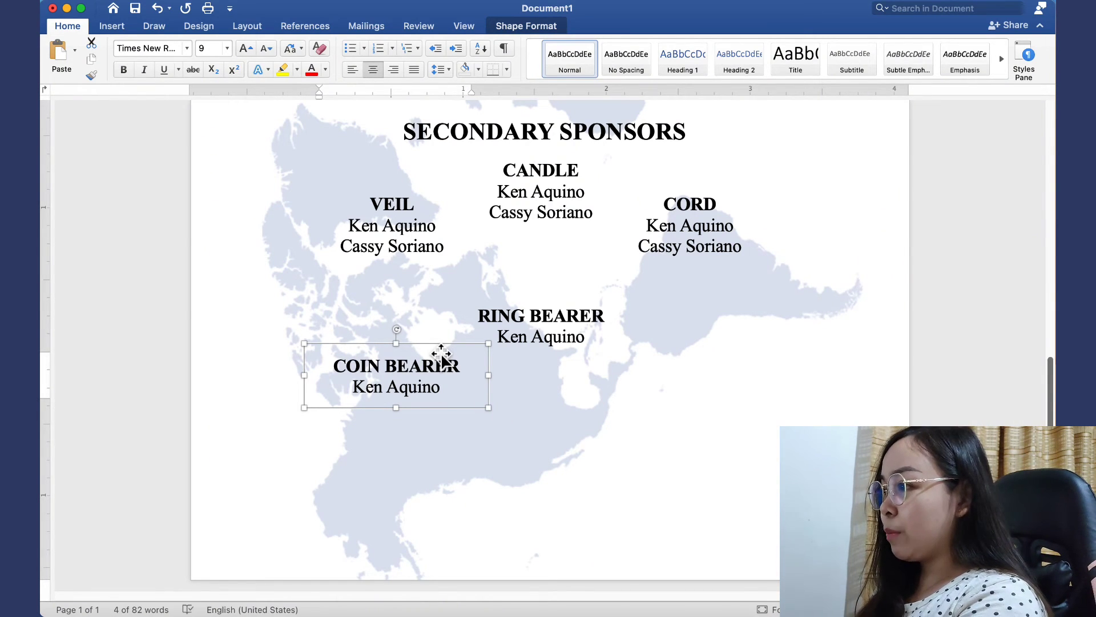
pyautogui.moveTo(435, 355); pyautogui.dragTo(724, 383)
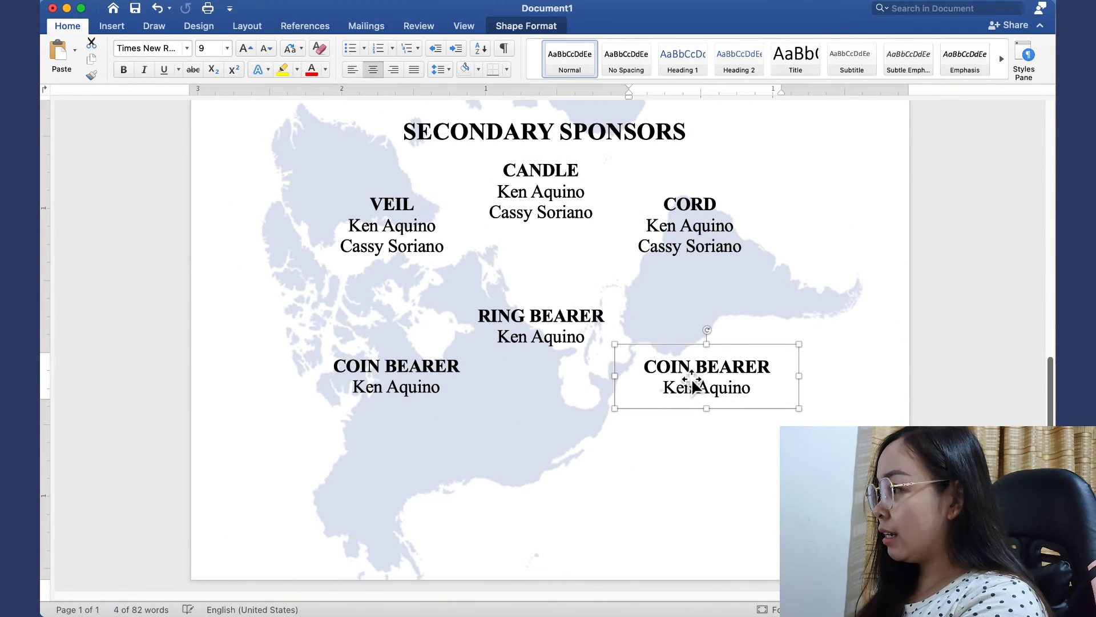
pyautogui.doubleClick(660, 368)
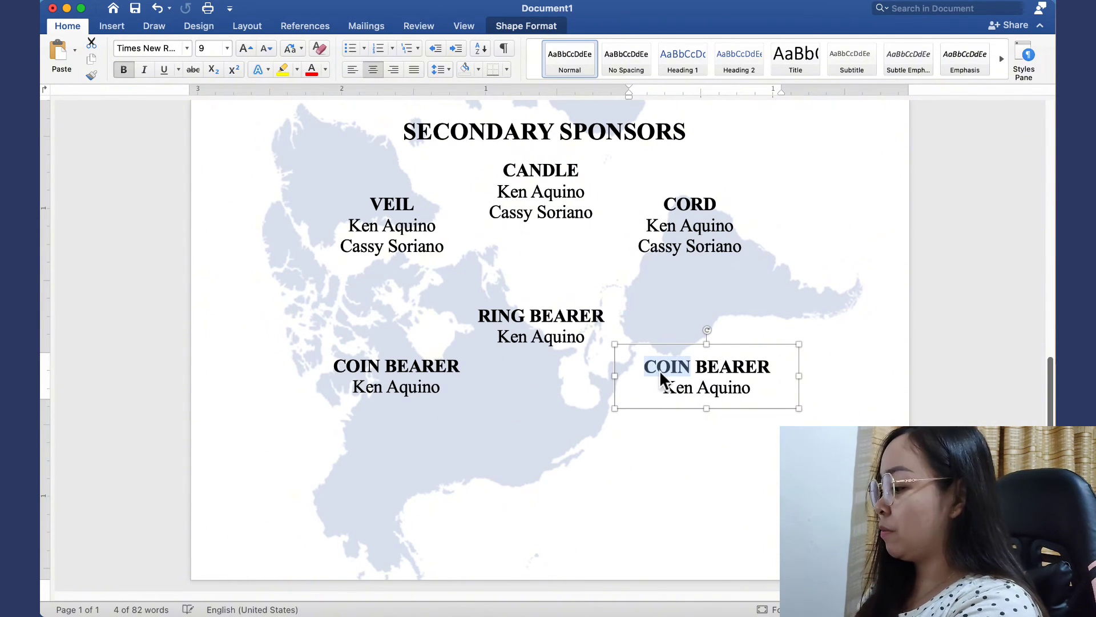
pyautogui.write('RING')
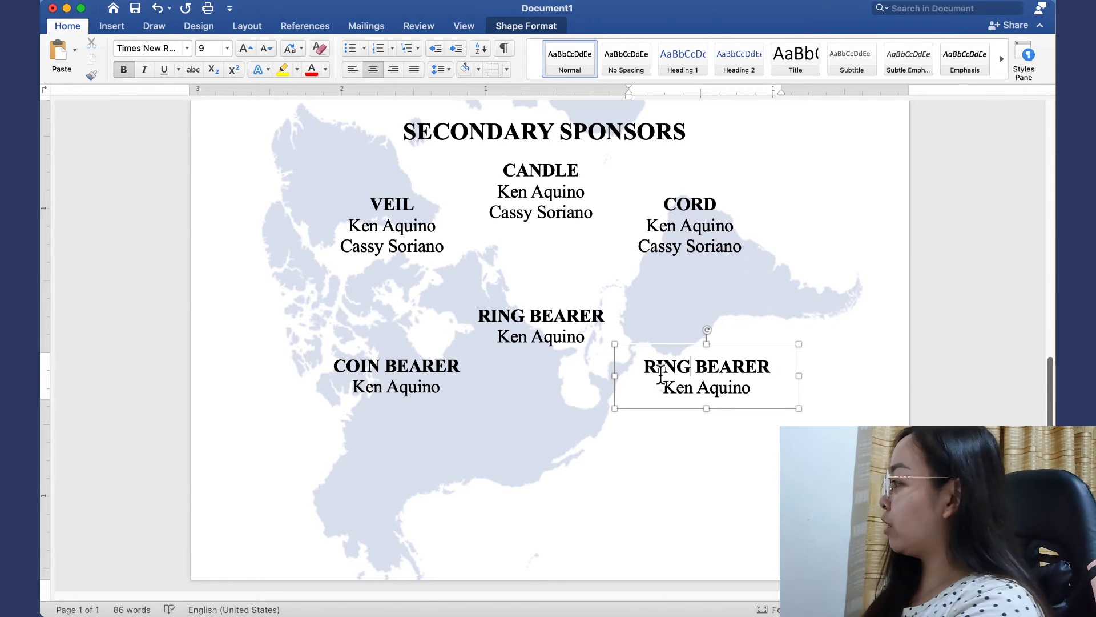
pyautogui.hotkey('shift', 'Left')
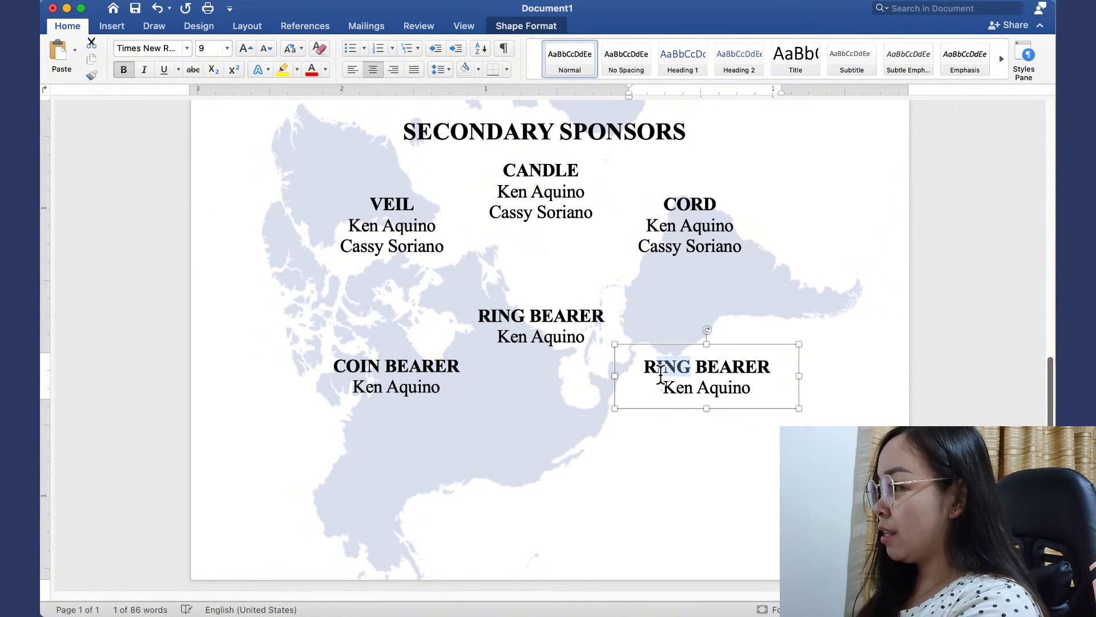
pyautogui.write('BIBLE')
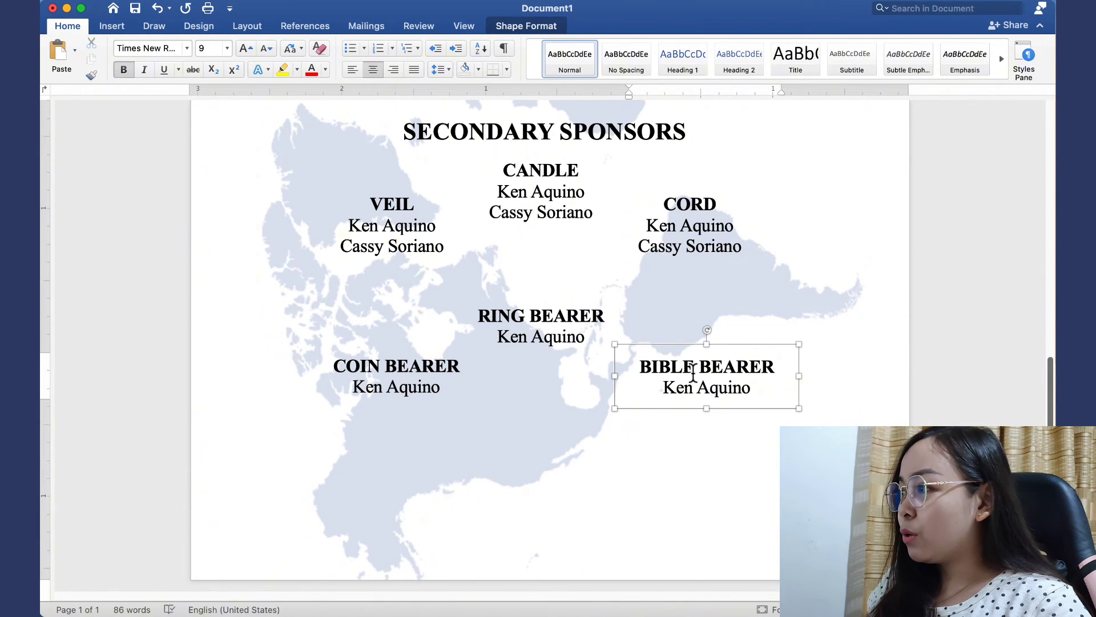
pyautogui.moveTo(693, 355); pyautogui.dragTo(682, 349)
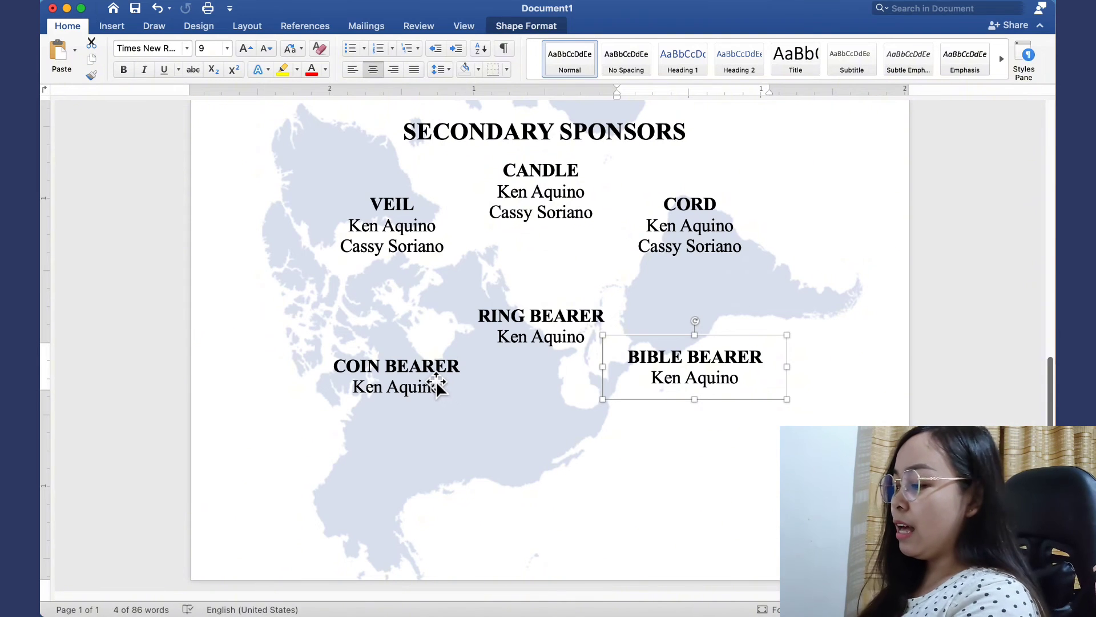
# - Duplicate the BIBLE BEARER box below RING BEARER, make the copy taller and change its heading to "FLOWER GIRLS"
pyautogui.press('super+z')
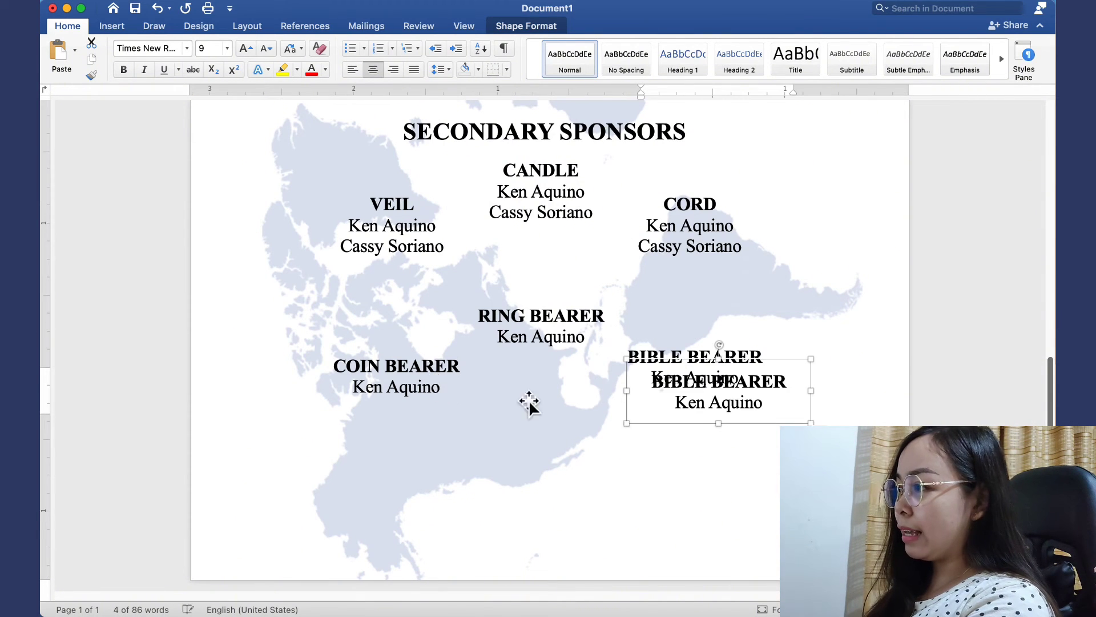
pyautogui.moveTo(718, 400); pyautogui.dragTo(535, 545)
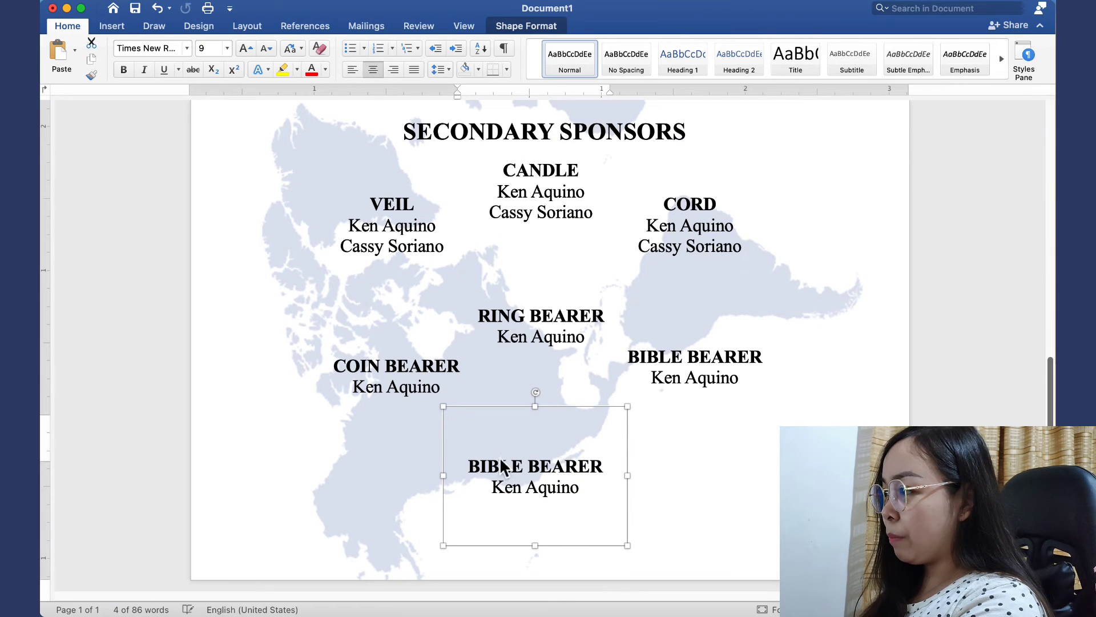
pyautogui.moveTo(470, 465); pyautogui.dragTo(607, 468)
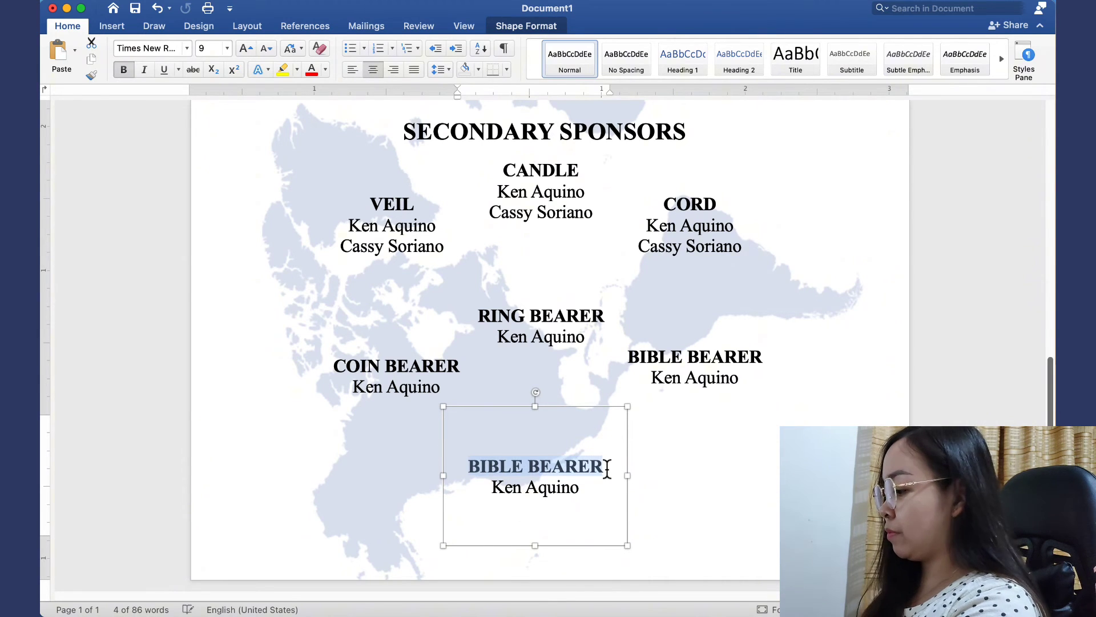
pyautogui.write('FLOWERS')
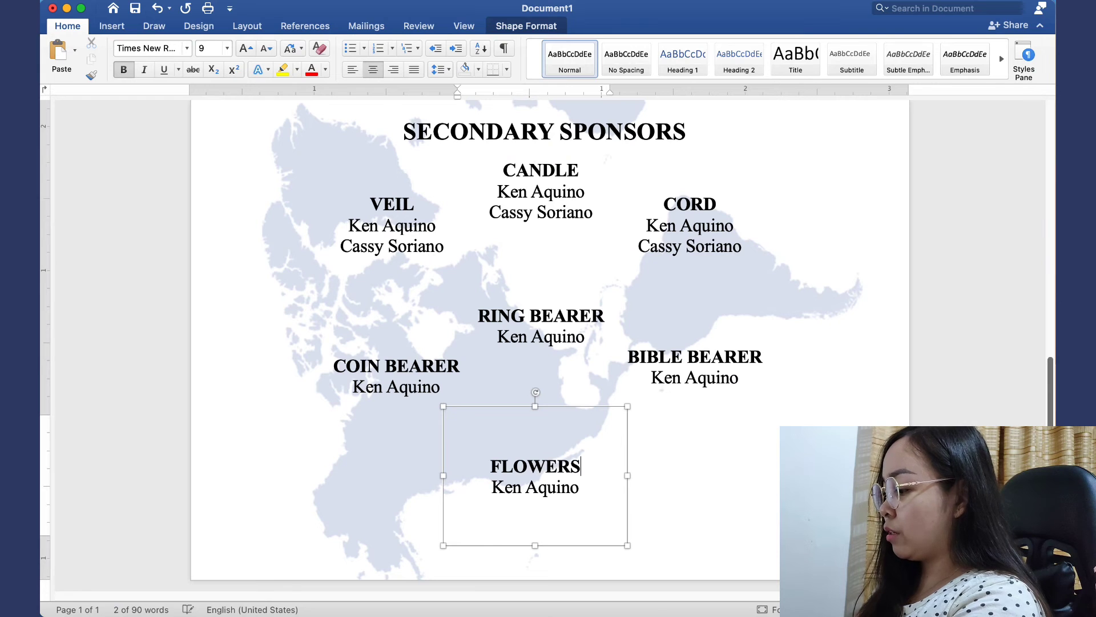
pyautogui.press('BackSpace')
pyautogui.write('GIRLS')
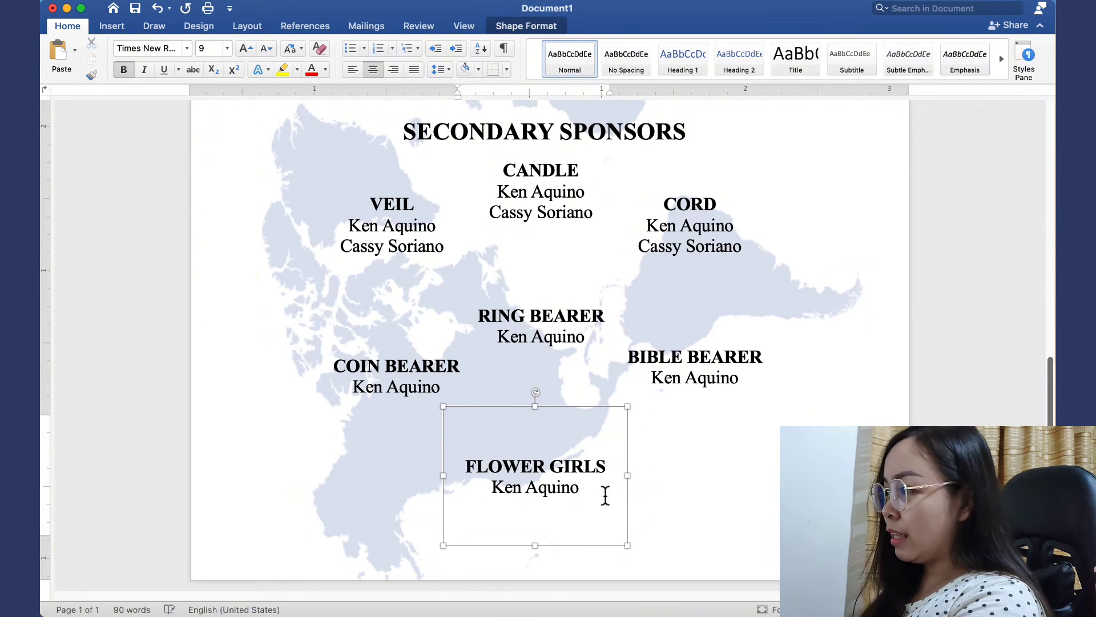
# - Replace the name under FLOWER GIRLS with three lines, each holding the flower girl's full name
pyautogui.moveTo(605, 497); pyautogui.dragTo(495, 496)
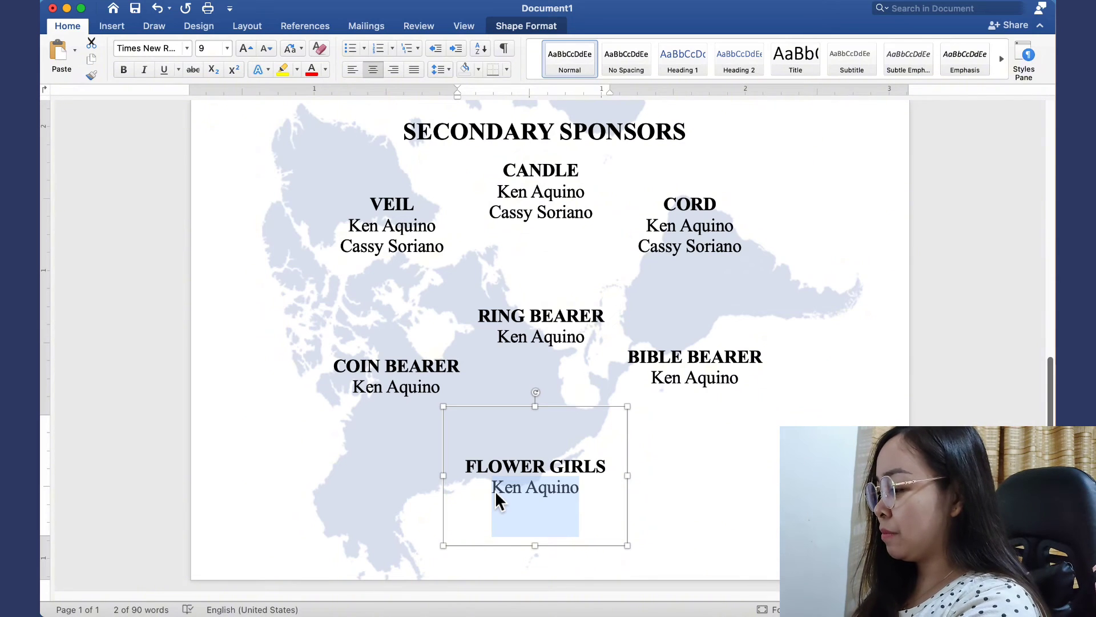
pyautogui.write('Cassy Soria')
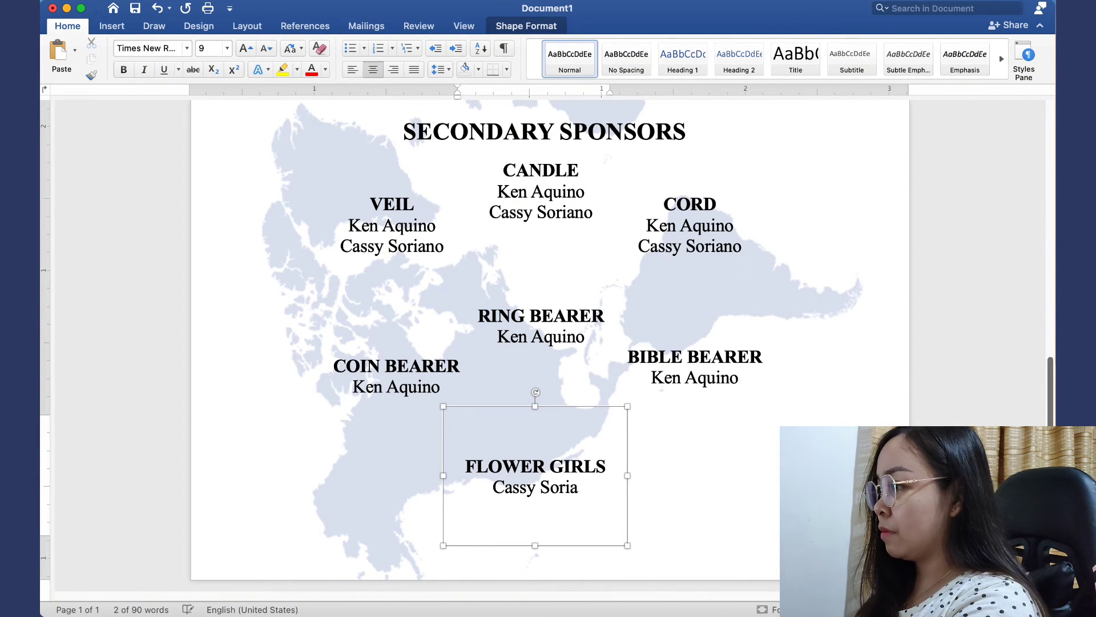
pyautogui.write('no')
pyautogui.press('Return')
pyautogui.write('Cassy Soriano')
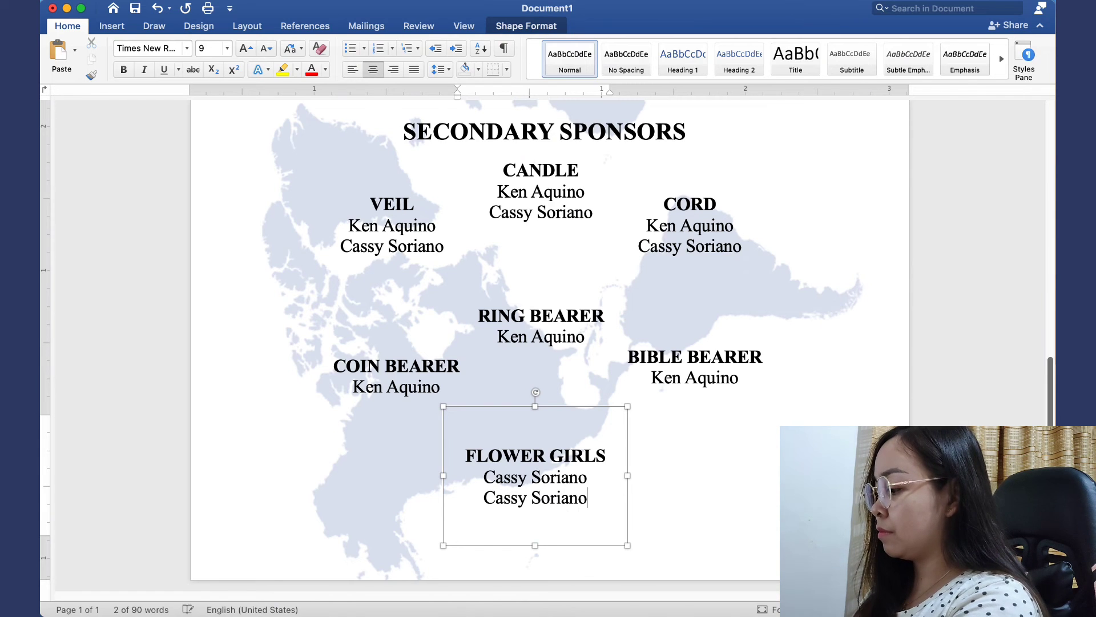
pyautogui.press('Return')
pyautogui.write('C')
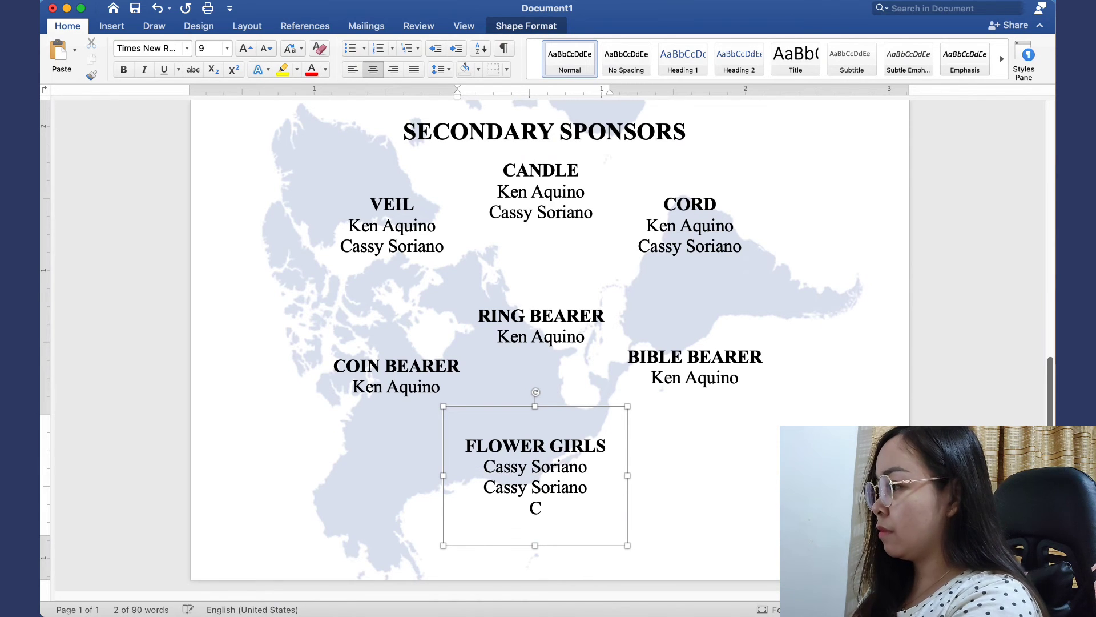
pyautogui.write('assy SOr')
pyautogui.press('BackSpace')
pyautogui.press('BackSpace')
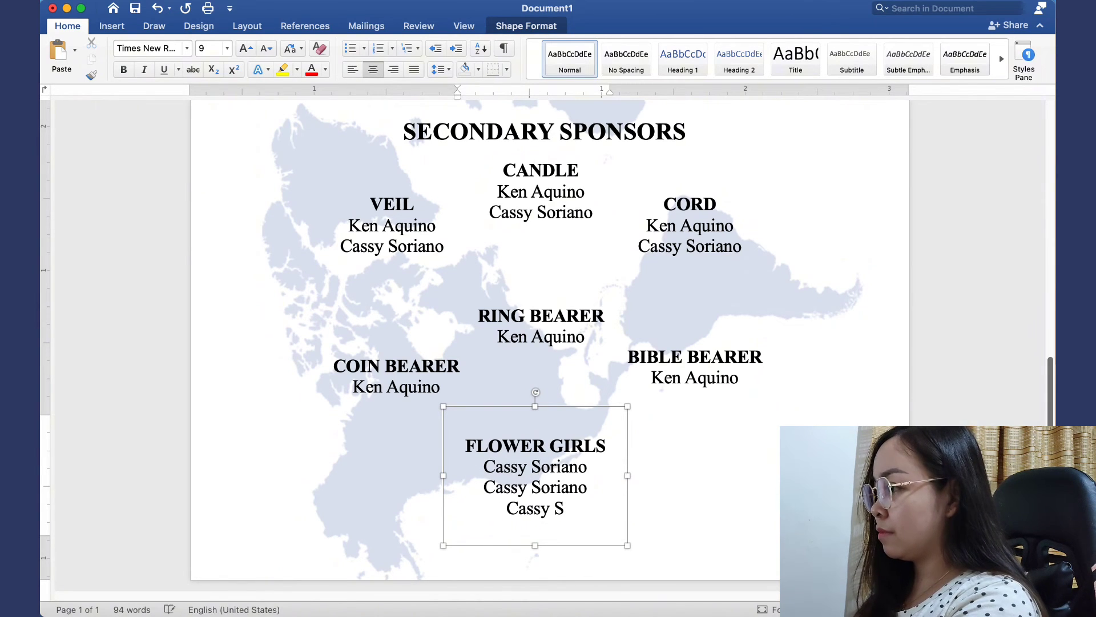
pyautogui.write('oriano')
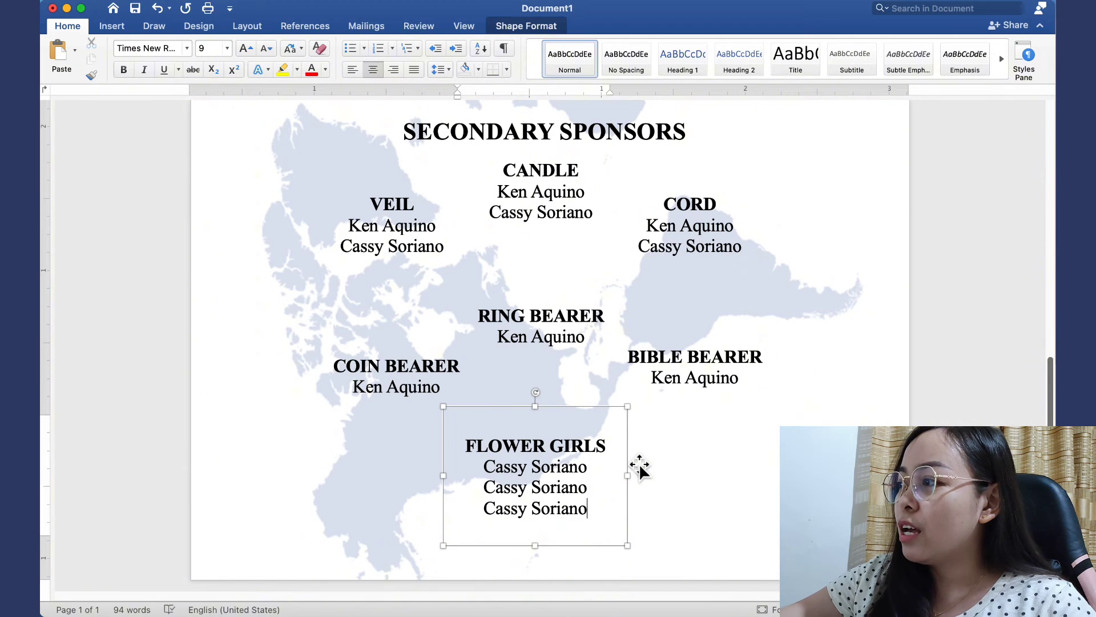
# - Nudge the SECONDARY SPONSORS heading slightly to the right to centre it on the page
pyautogui.click(700, 460)
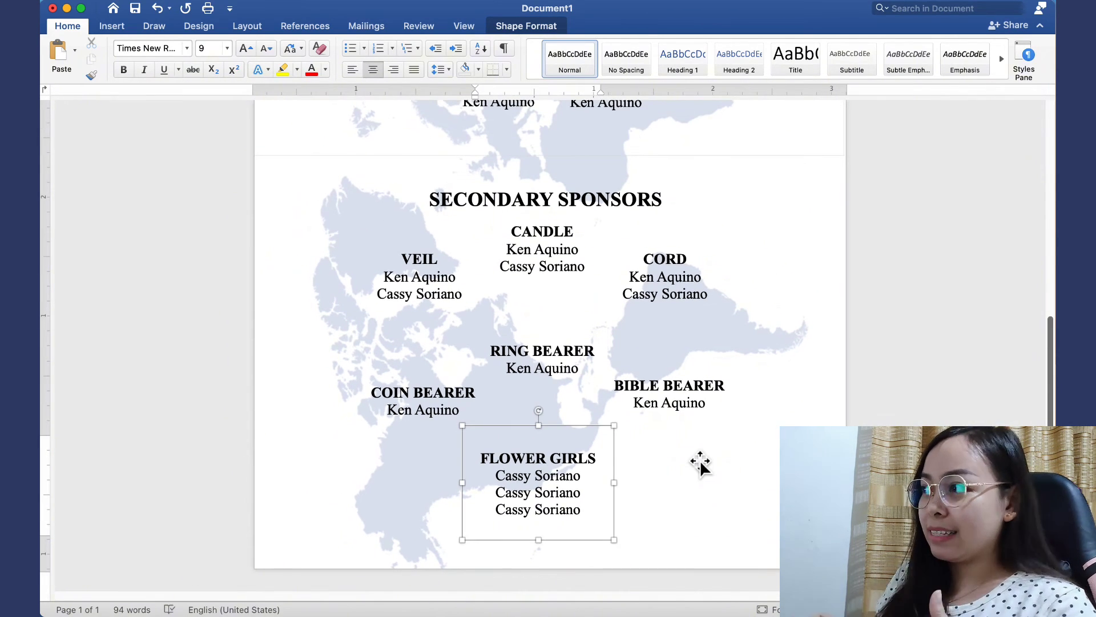
pyautogui.click(608, 201)
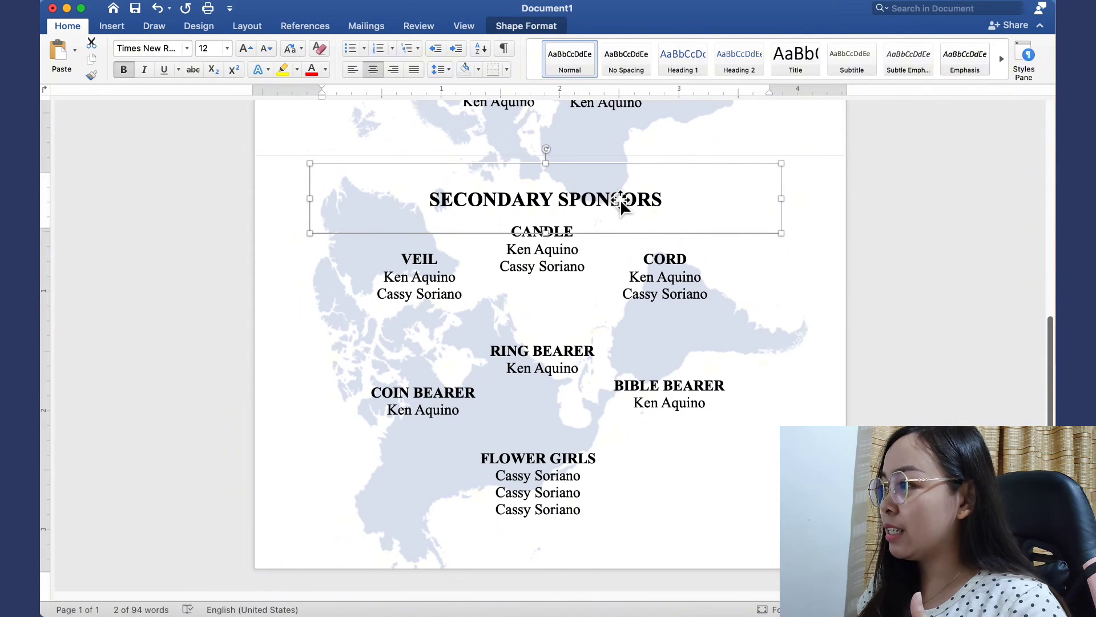
pyautogui.press('Right')
pyautogui.press('Right')
pyautogui.press('Right')
pyautogui.press('Right')
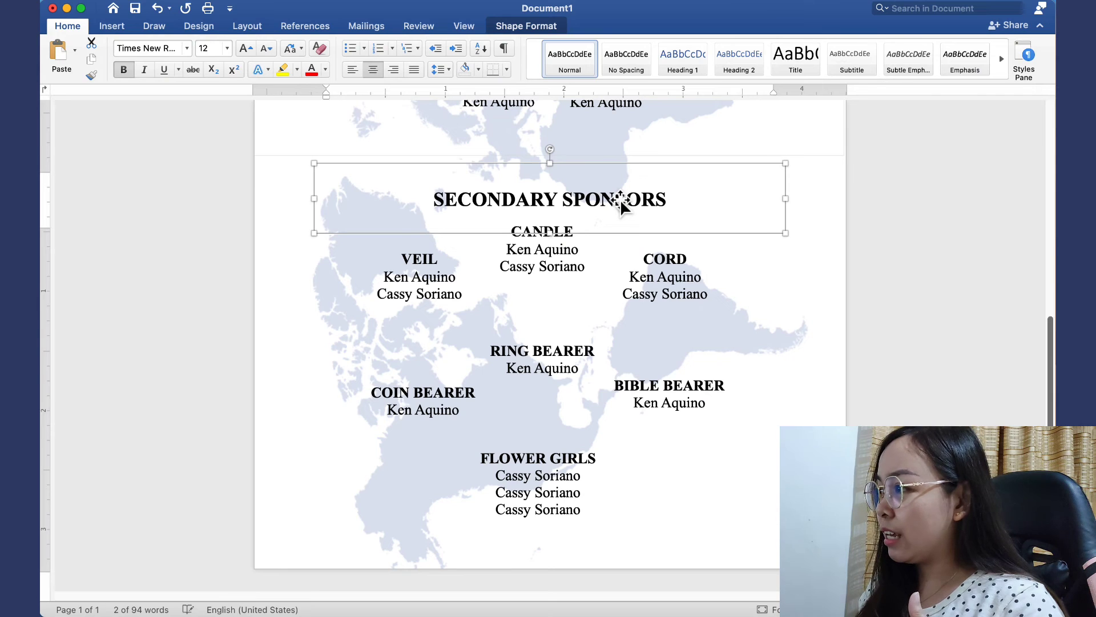
# - Shift CORD and CANDLE to the right and lower CANDLE, VEIL and CORD slightly so they sit evenly under the SECONDARY SPONSORS heading
pyautogui.click(673, 283)
pyautogui.moveTo(673, 284); pyautogui.dragTo(690, 284)
pyautogui.click(550, 265)
pyautogui.moveTo(550, 262); pyautogui.dragTo(559, 268)
pyautogui.click(442, 293)
pyautogui.moveTo(441, 290); pyautogui.dragTo(440, 296)
pyautogui.moveTo(703, 293); pyautogui.dragTo(702, 299)
# - Align RING BEARER and FLOWER GIRLS under CANDLE, BIBLE BEARER under CORD, and COIN BEARER under VEIL, keeping both side bearers level
pyautogui.moveTo(574, 372); pyautogui.dragTo(587, 372)
pyautogui.moveTo(671, 407); pyautogui.dragTo(683, 413)
pyautogui.click(464, 406)
pyautogui.moveTo(465, 405); pyautogui.dragTo(462, 406)
pyautogui.click(568, 489)
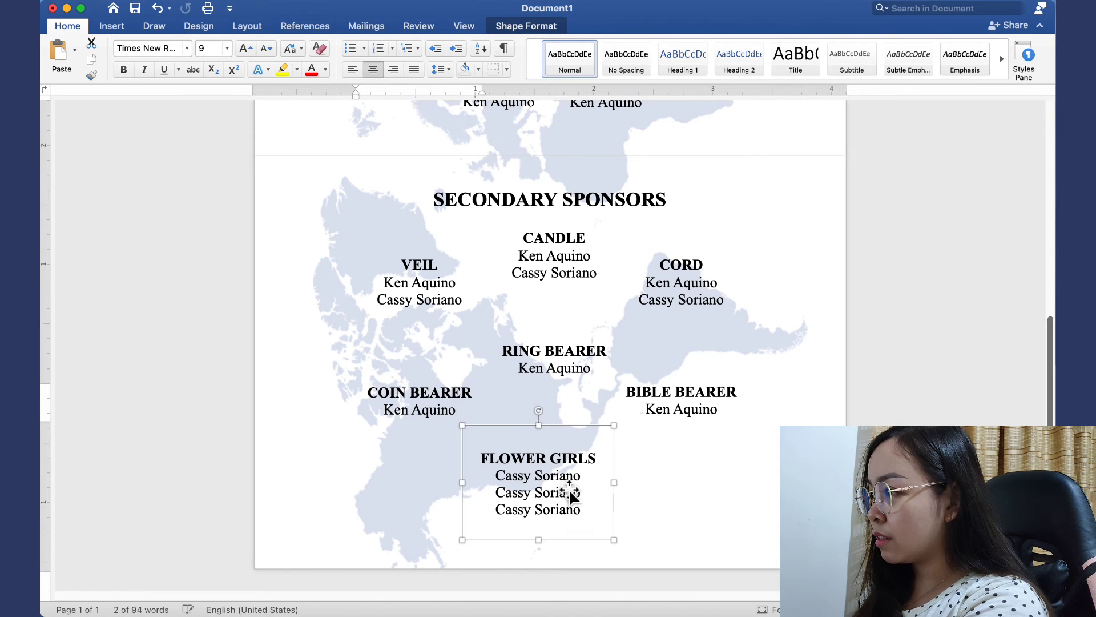
pyautogui.moveTo(569, 489); pyautogui.dragTo(577, 490)
pyautogui.click(660, 493)
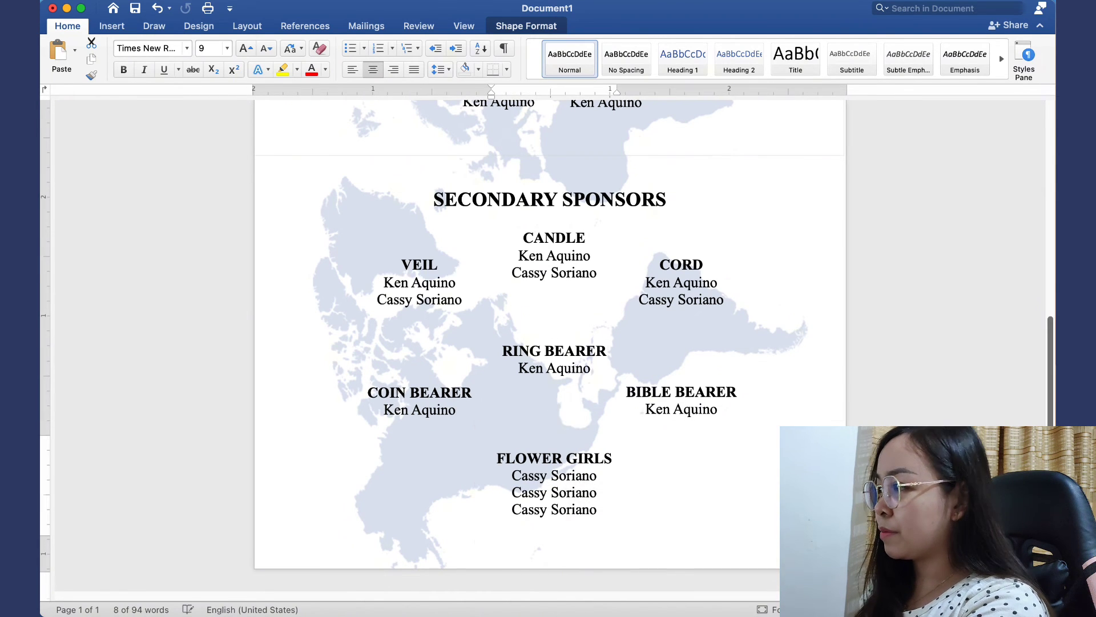
pyautogui.scroll(-5, 660, 493)
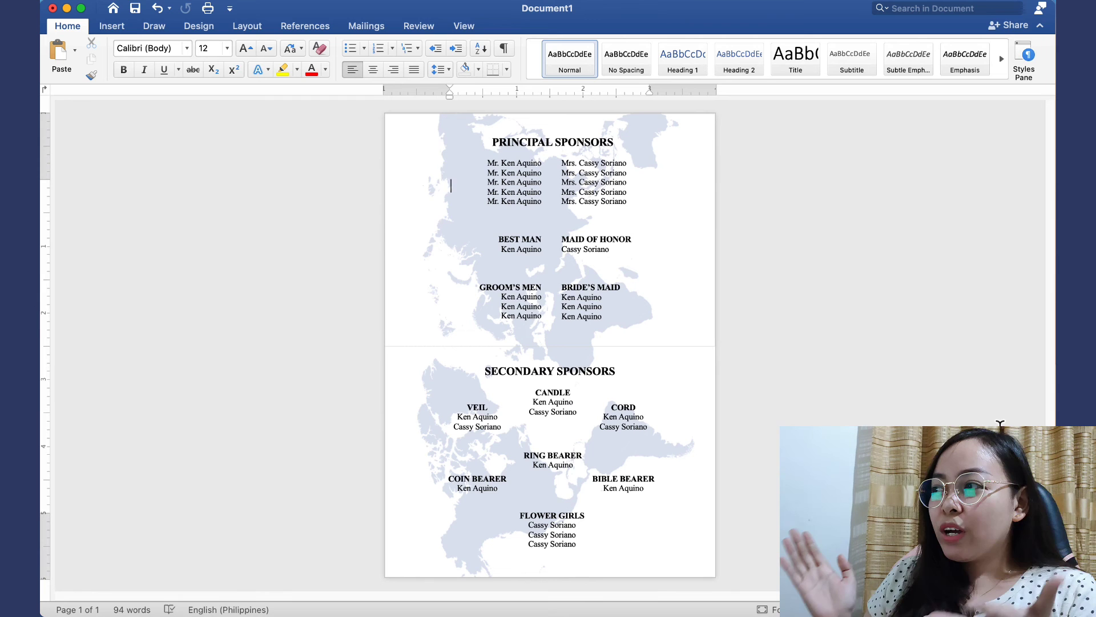